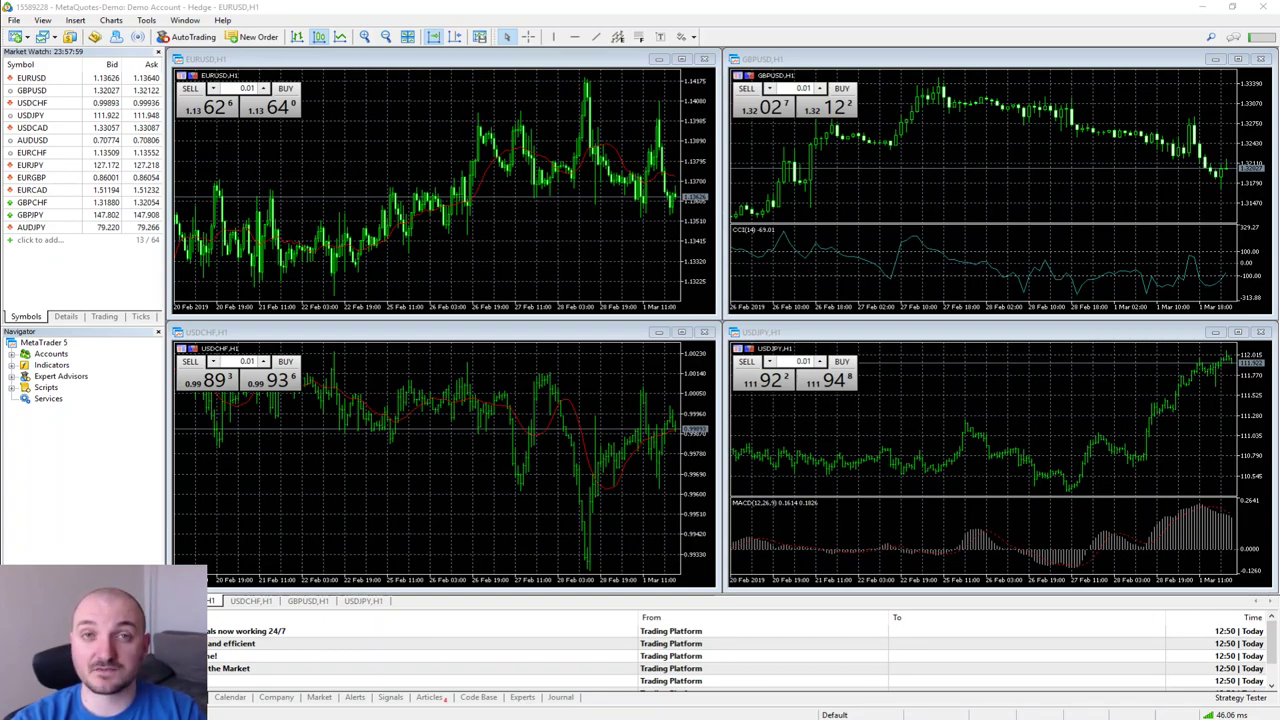
Start a trade-account login from the File menu, then cancel it without changing accounts
{"action": "left_click", "coordinate": [176, 13]}
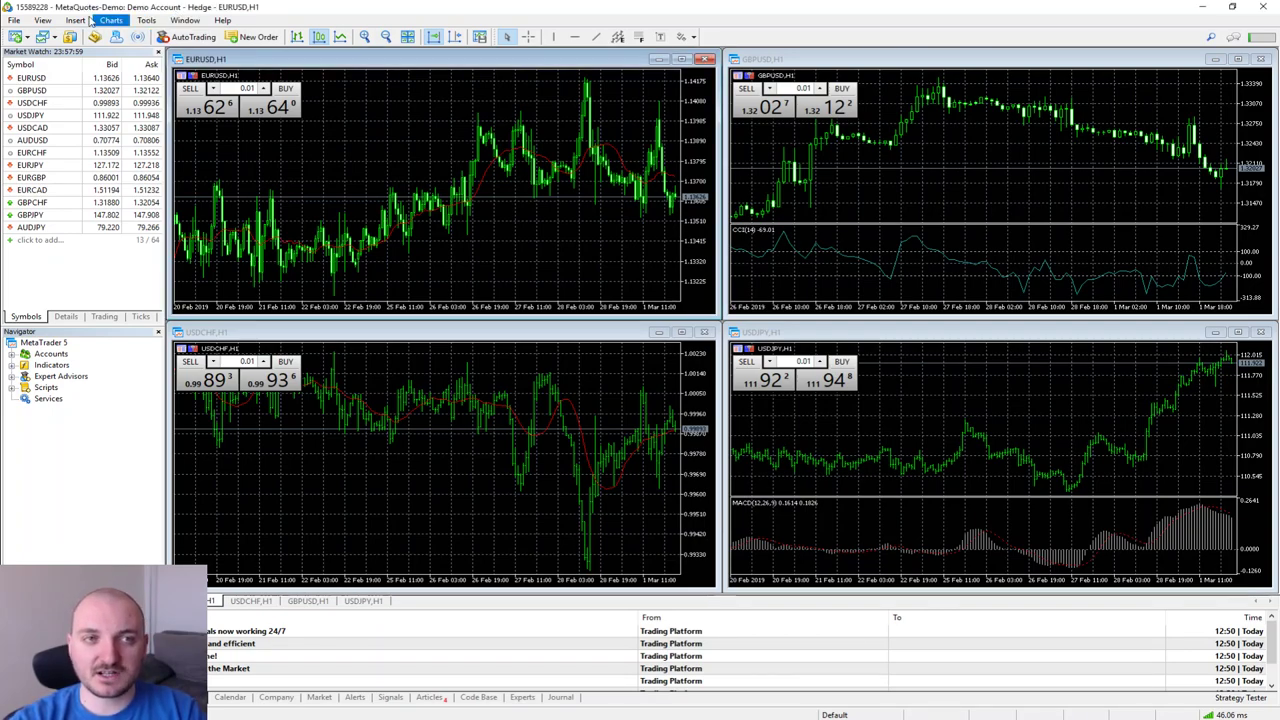
{"action": "left_click", "coordinate": [14, 20]}
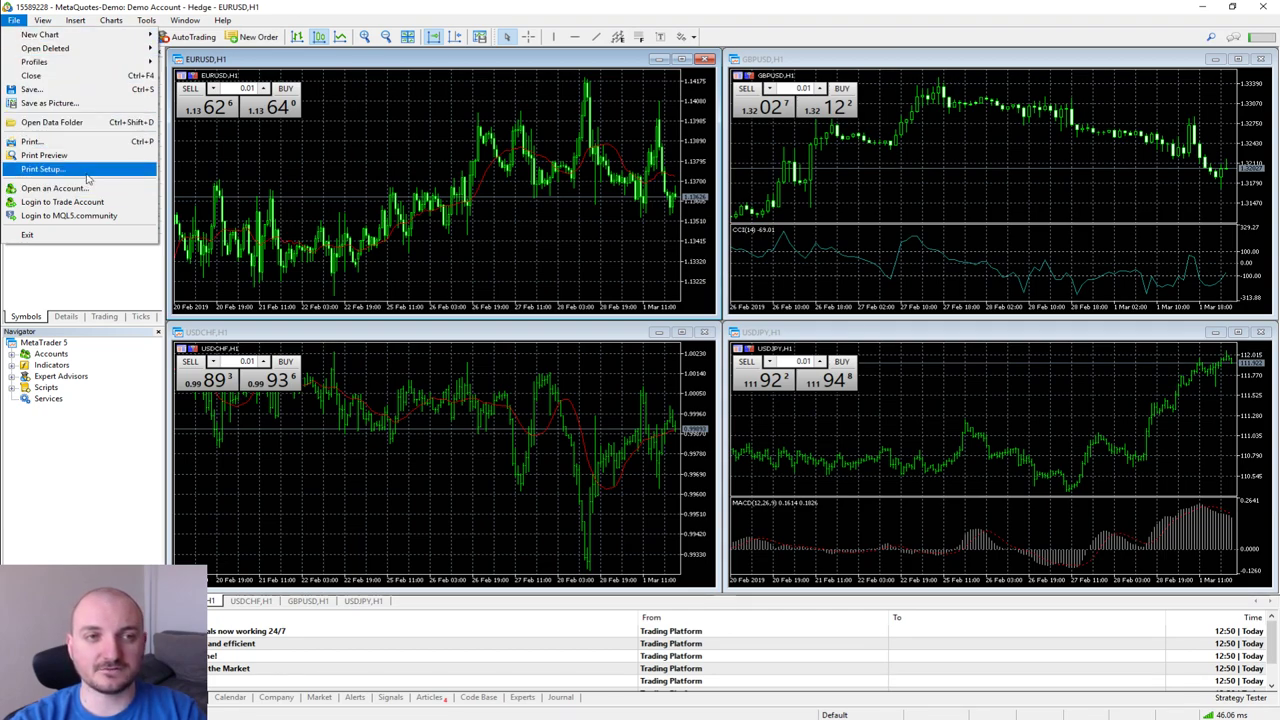
{"action": "left_click", "coordinate": [62, 202]}
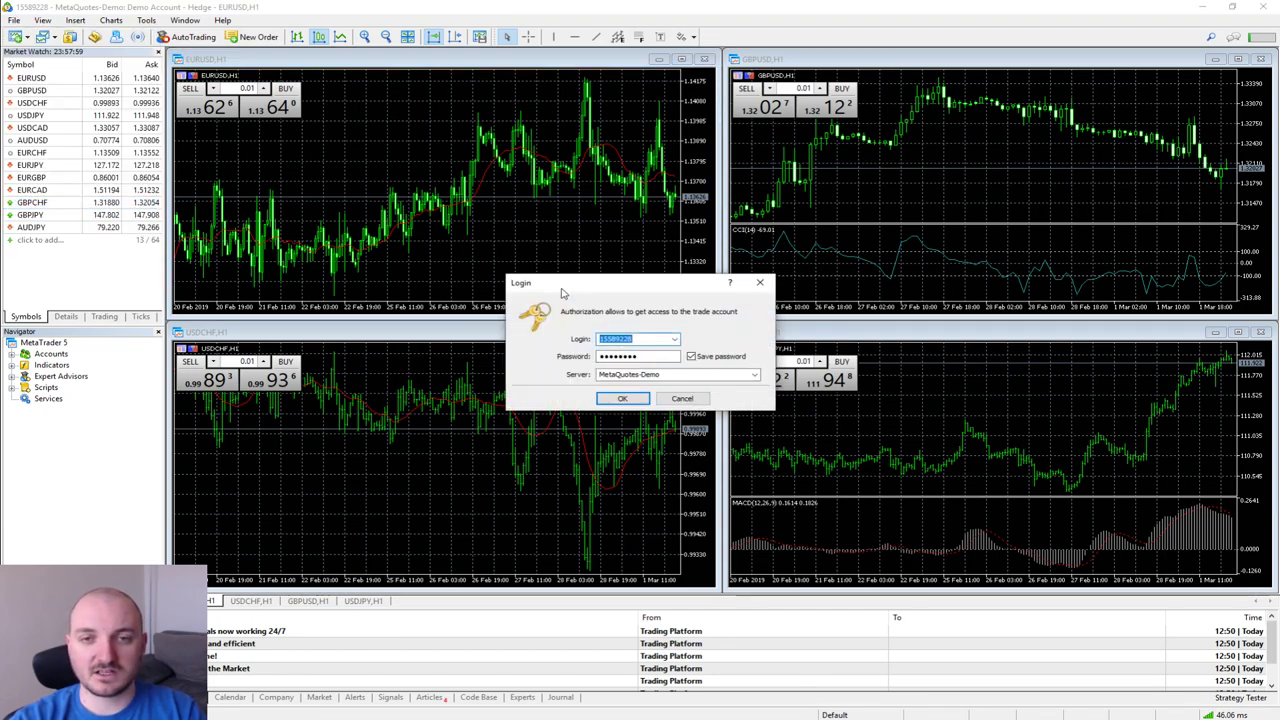
{"action": "key", "text": "Tab"}
{"action": "key", "text": "Tab"}
{"action": "key", "text": "Tab"}
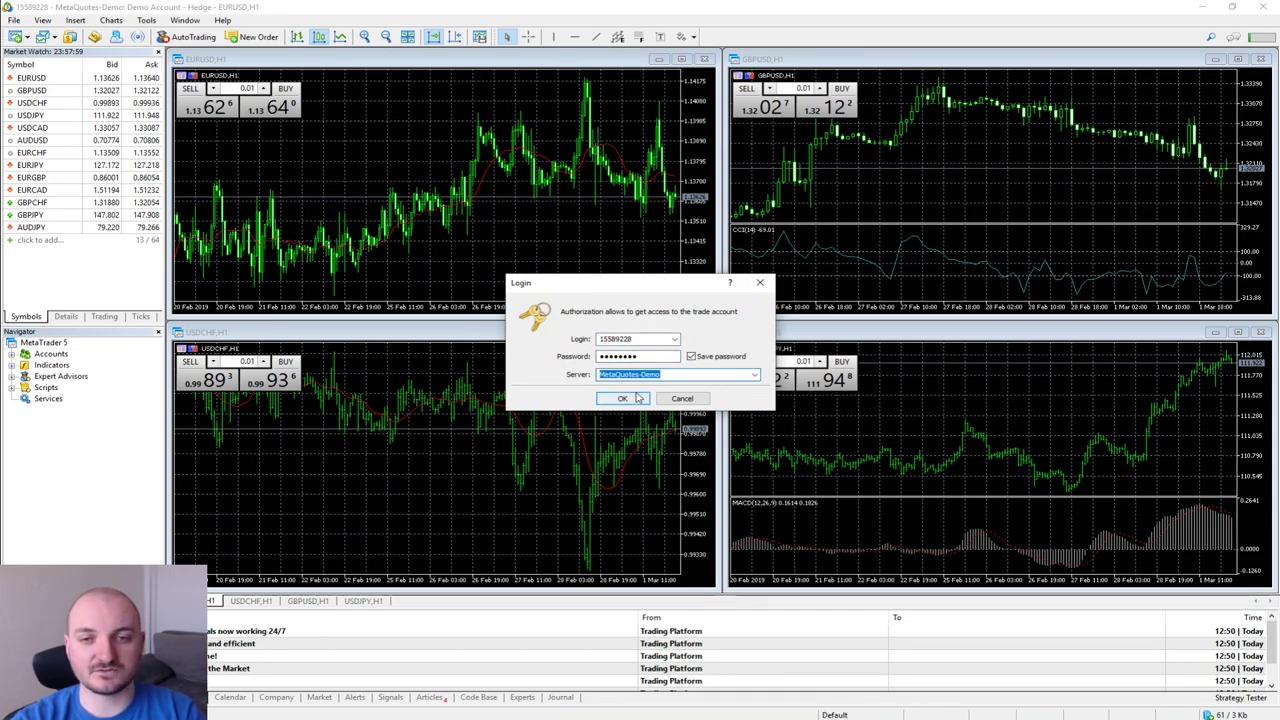
{"action": "left_click", "coordinate": [683, 401]}
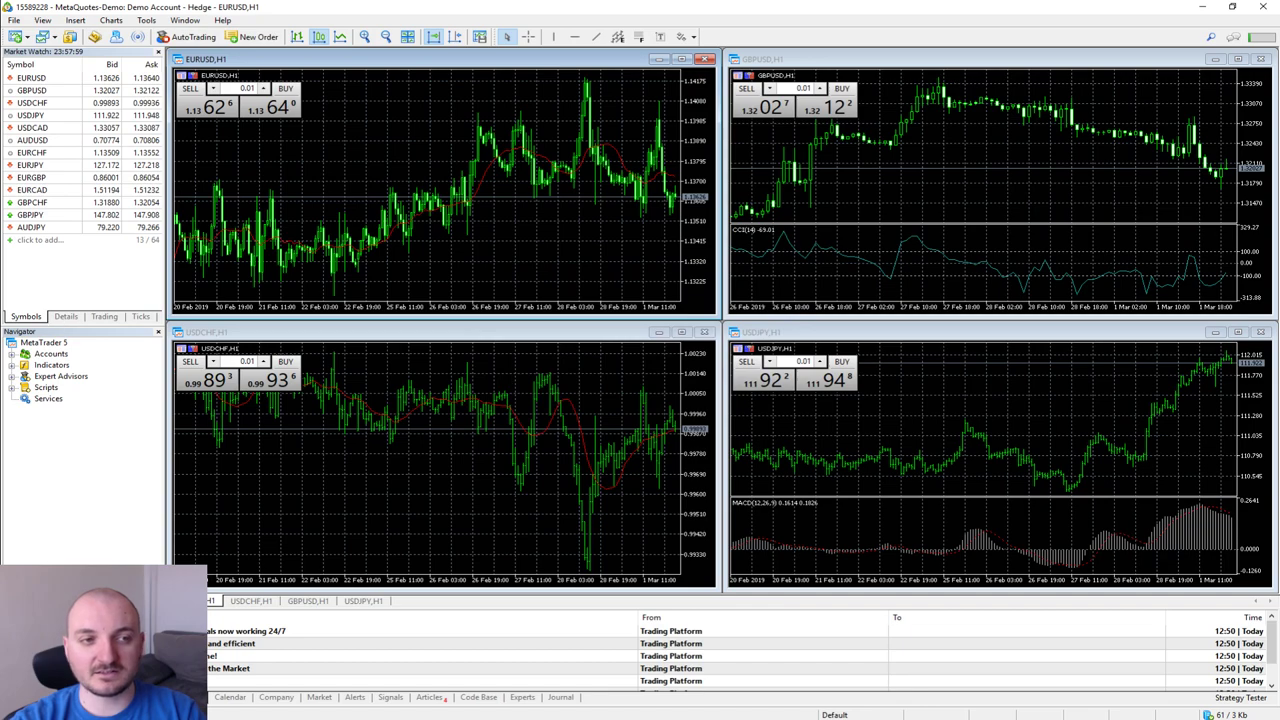
Make two trial drags on the chart, cancelling each with Escape
{"action": "mouse_move", "coordinate": [865, 477]}
{"action": "left_mouse_down"}
{"action": "mouse_move", "coordinate": [943, 491]}
{"action": "mouse_move", "coordinate": [1171, 646]}
{"action": "mouse_move", "coordinate": [1207, 703]}
{"action": "mouse_move", "coordinate": [1192, 705]}
{"action": "mouse_move", "coordinate": [1205, 682]}
{"action": "left_mouse_up"}
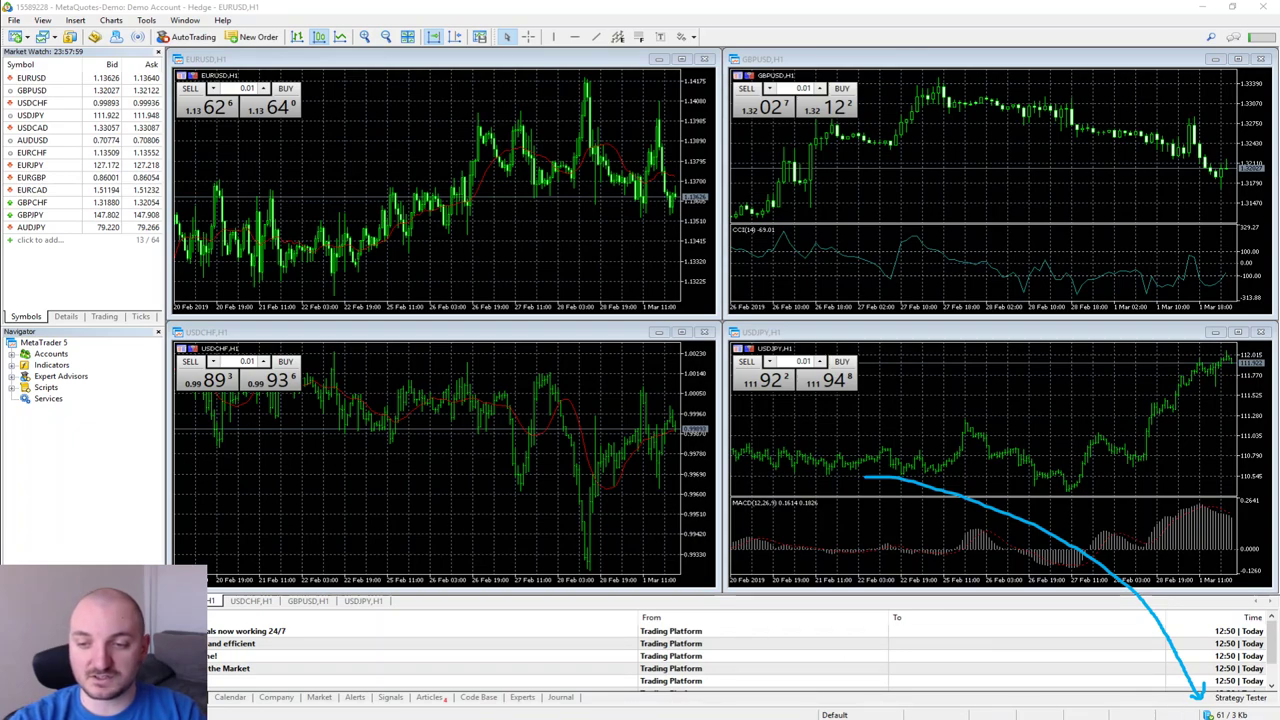
{"action": "key", "text": "Escape"}
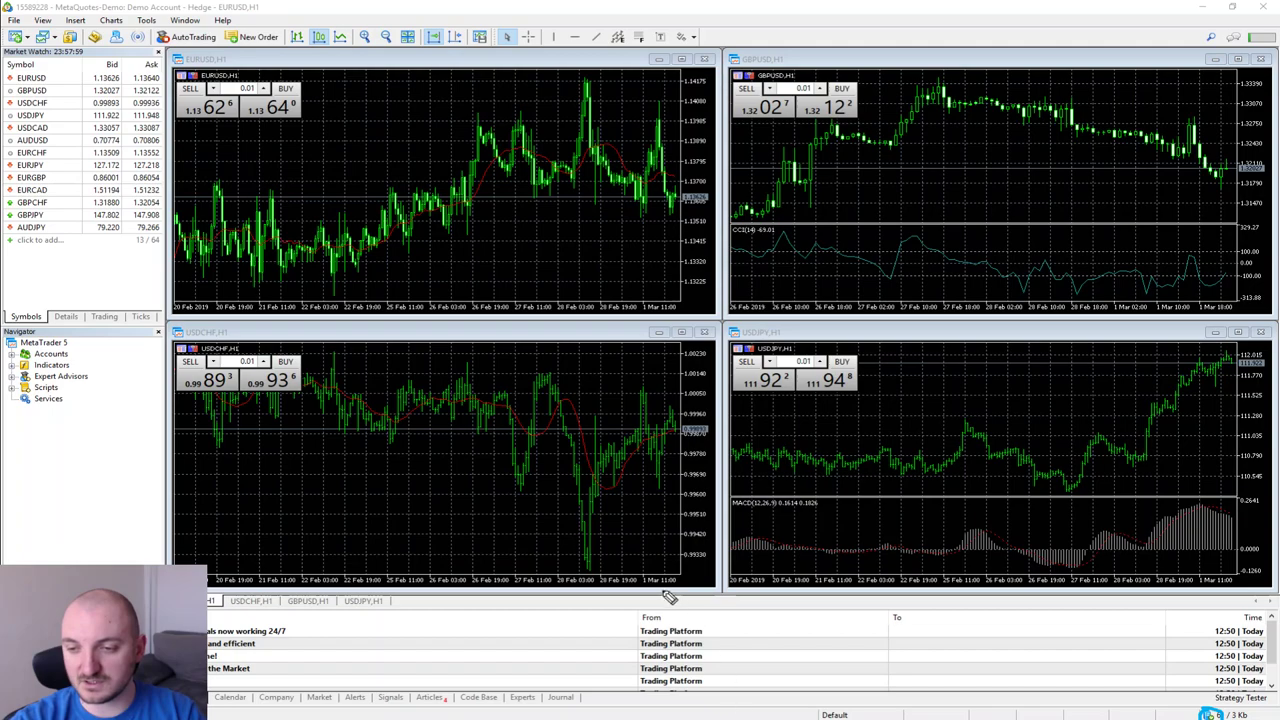
{"action": "left_click_drag", "start_coordinate": [531, 491], "coordinate": [568, 455]}
{"action": "key", "text": "Escape"}
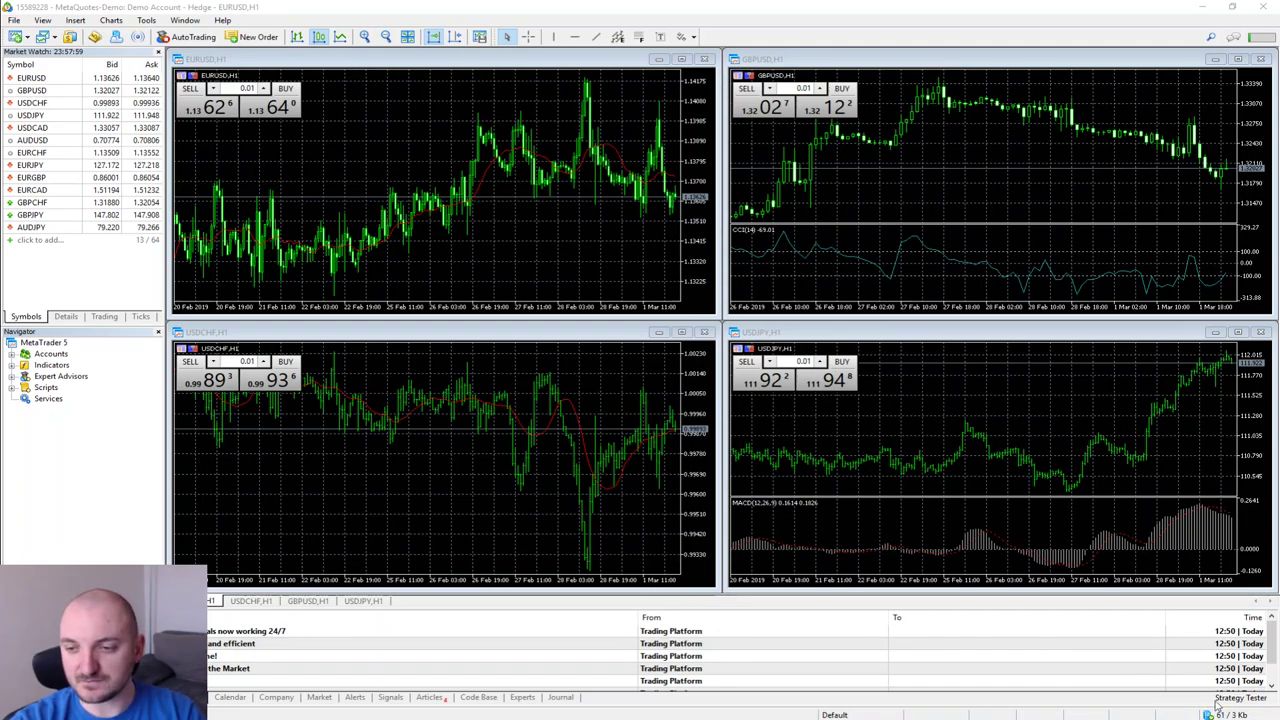
{"action": "mouse_move", "coordinate": [1236, 716]}
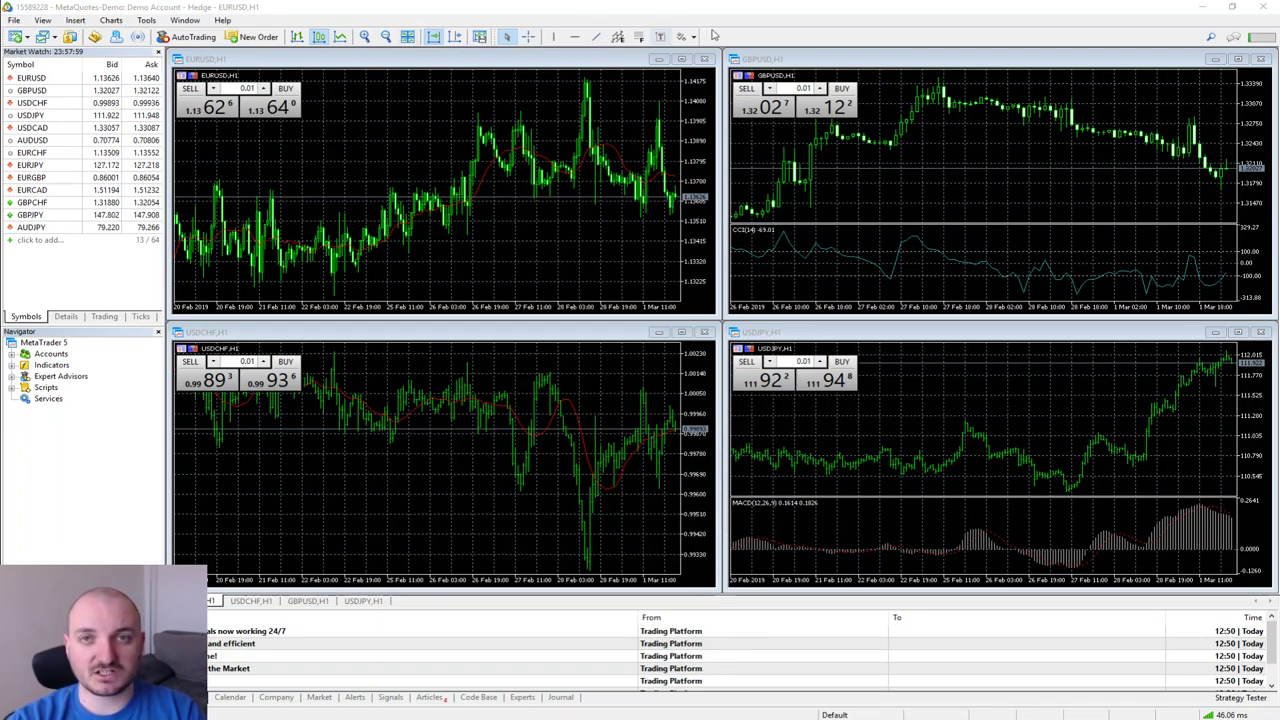
Browse the File menu and its submenus, then close it without choosing anything
{"action": "left_click", "coordinate": [16, 22]}
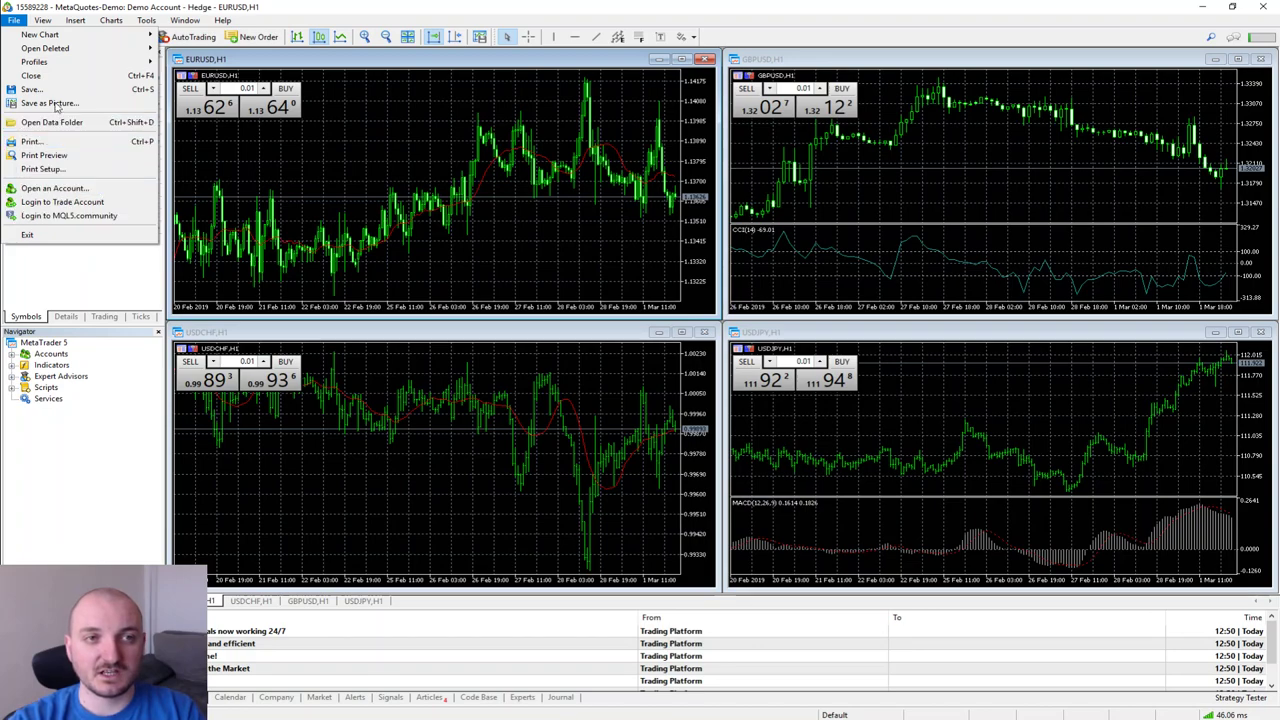
{"action": "mouse_move", "coordinate": [51, 68]}
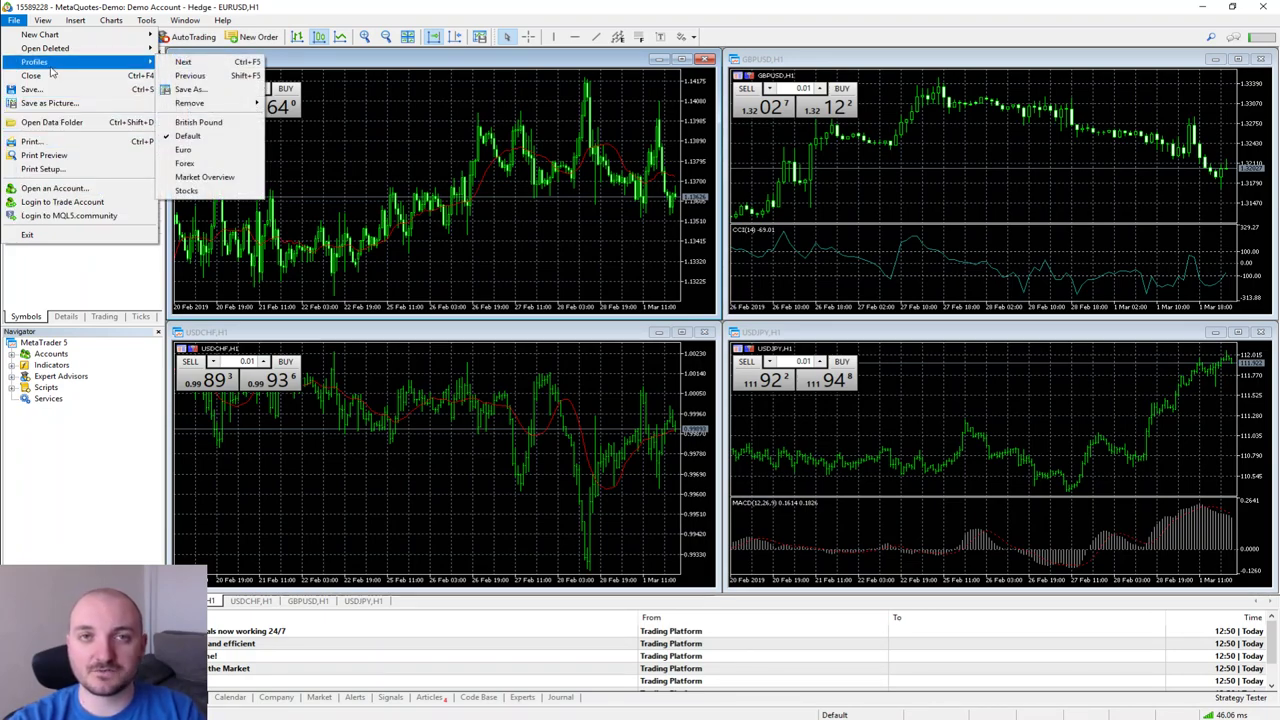
{"action": "mouse_move", "coordinate": [99, 50]}
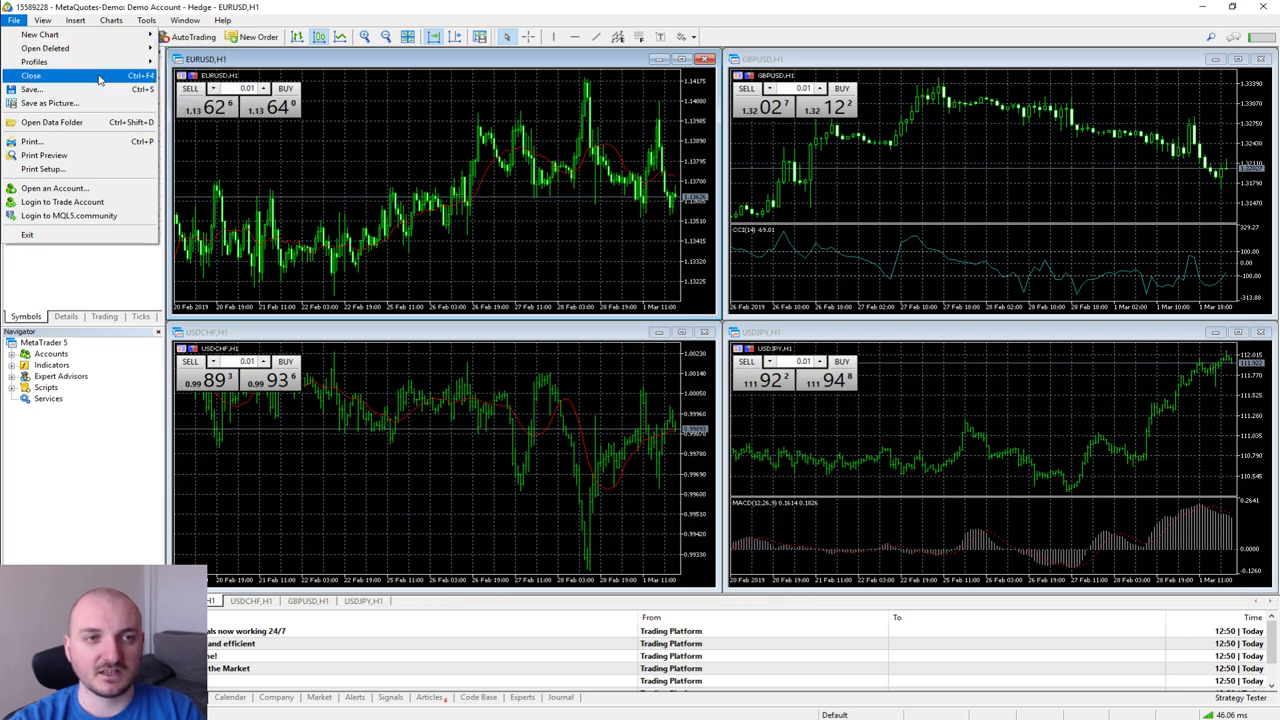
{"action": "mouse_move", "coordinate": [43, 20]}
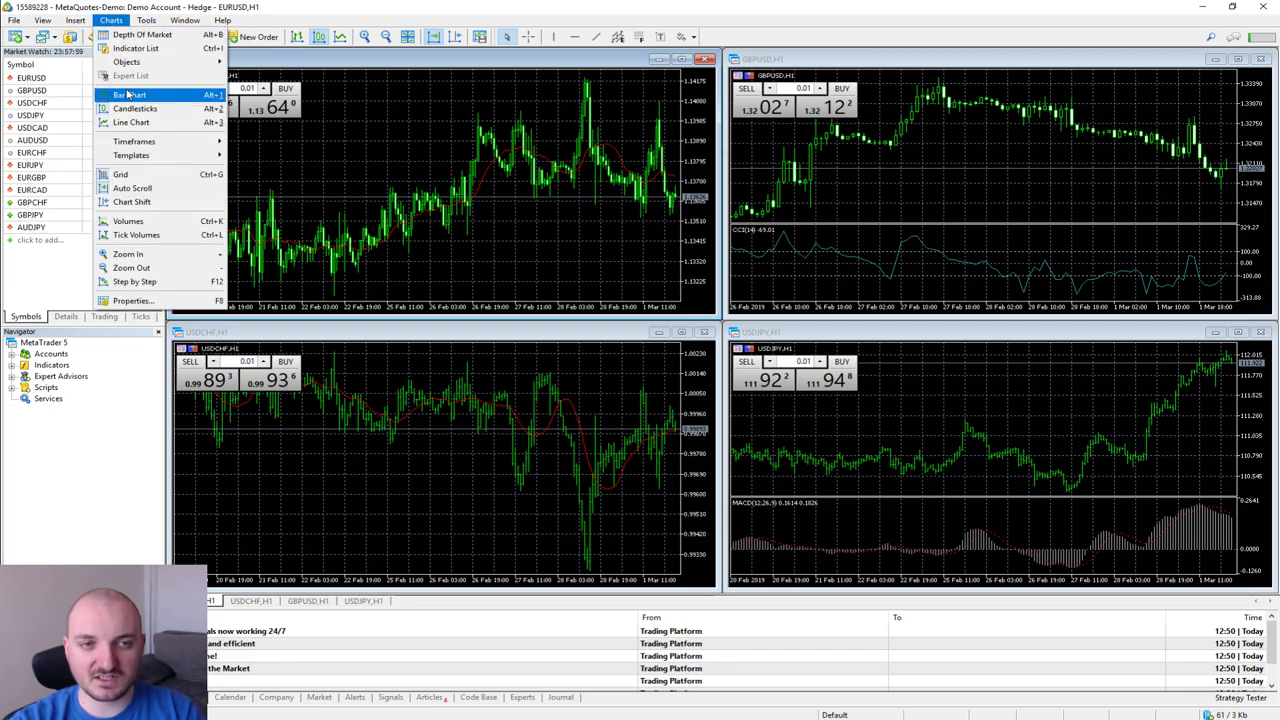
{"action": "mouse_move", "coordinate": [146, 21]}
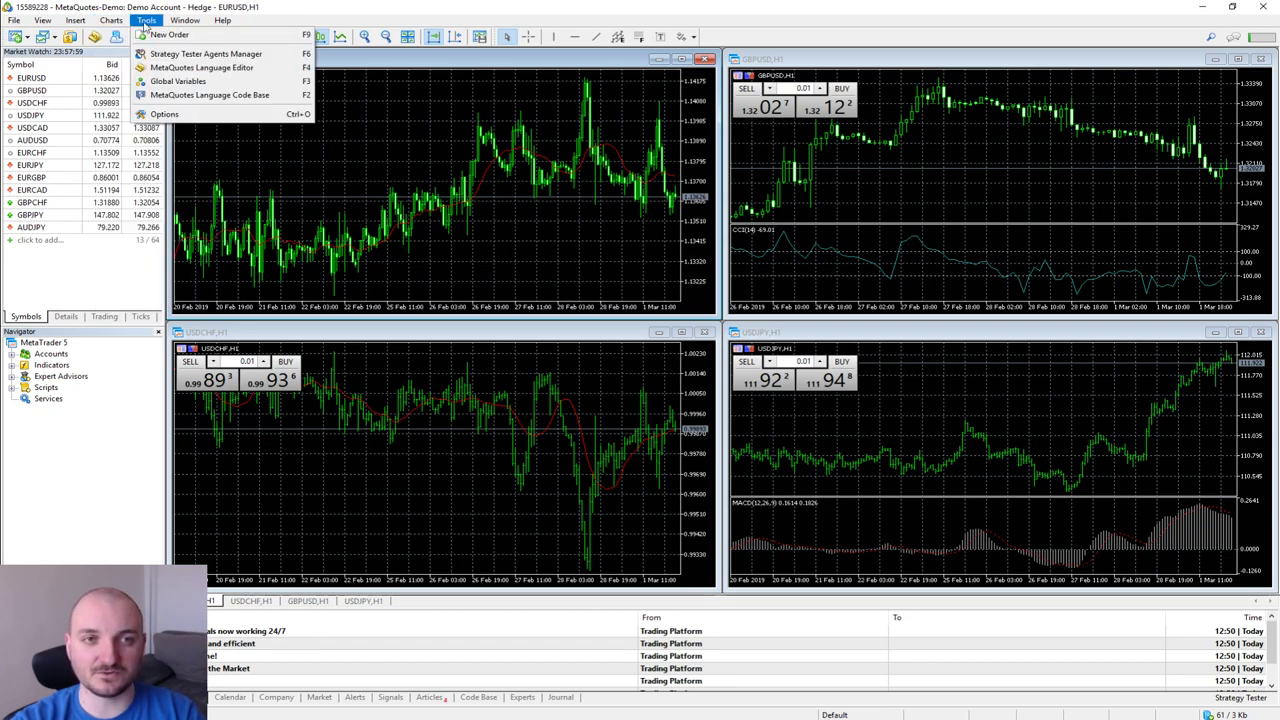
{"action": "left_click", "coordinate": [342, 182]}
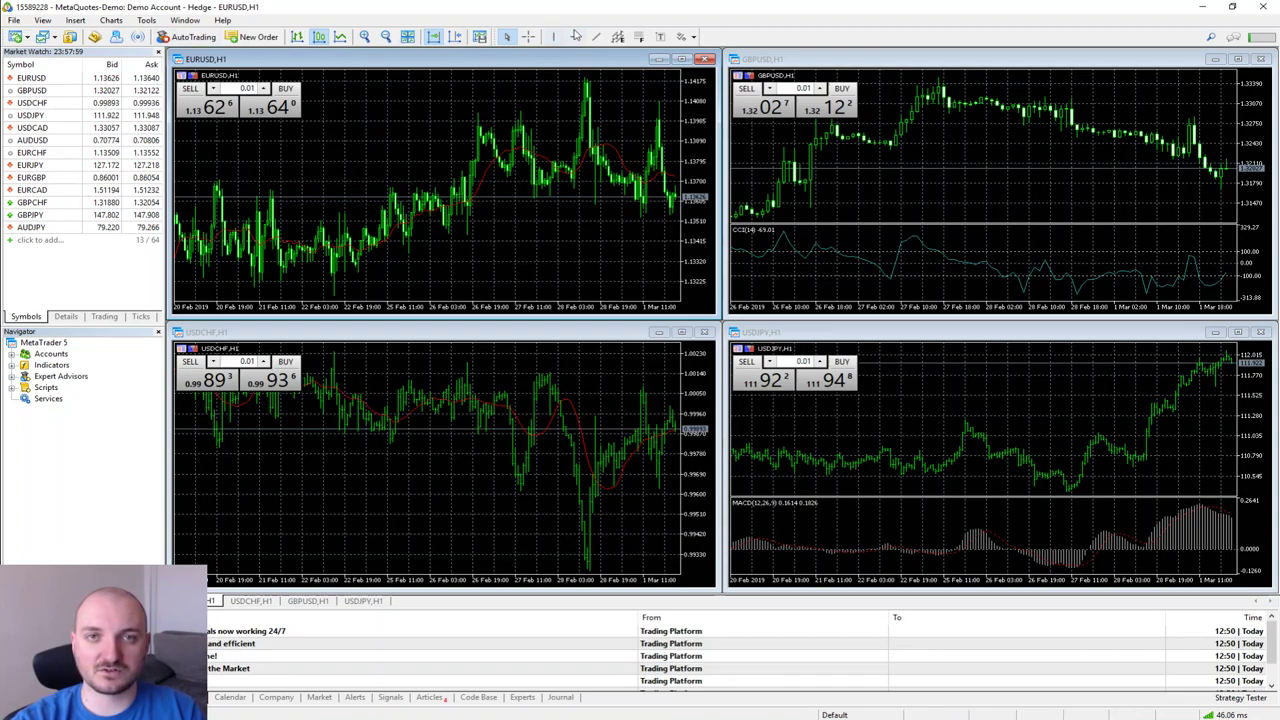
Draw a trend line across the EURUSD chart, then delete it
{"action": "left_click", "coordinate": [596, 36]}
{"action": "left_click_drag", "start_coordinate": [427, 264], "coordinate": [597, 207]}
{"action": "right_click", "coordinate": [597, 207]}
{"action": "left_click", "coordinate": [514, 244]}
{"action": "key", "text": "BackSpace"}
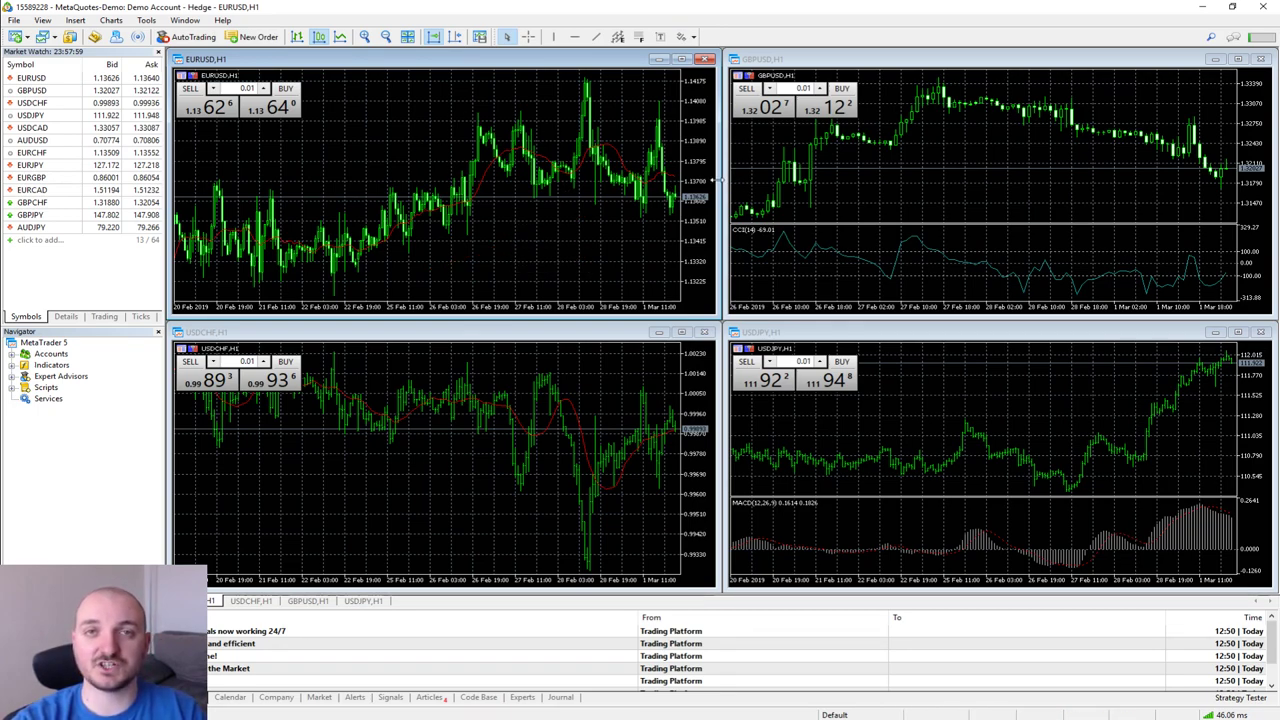
Maximize the EURUSD chart window, restore it, then maximize it again
{"action": "left_click", "coordinate": [681, 60]}
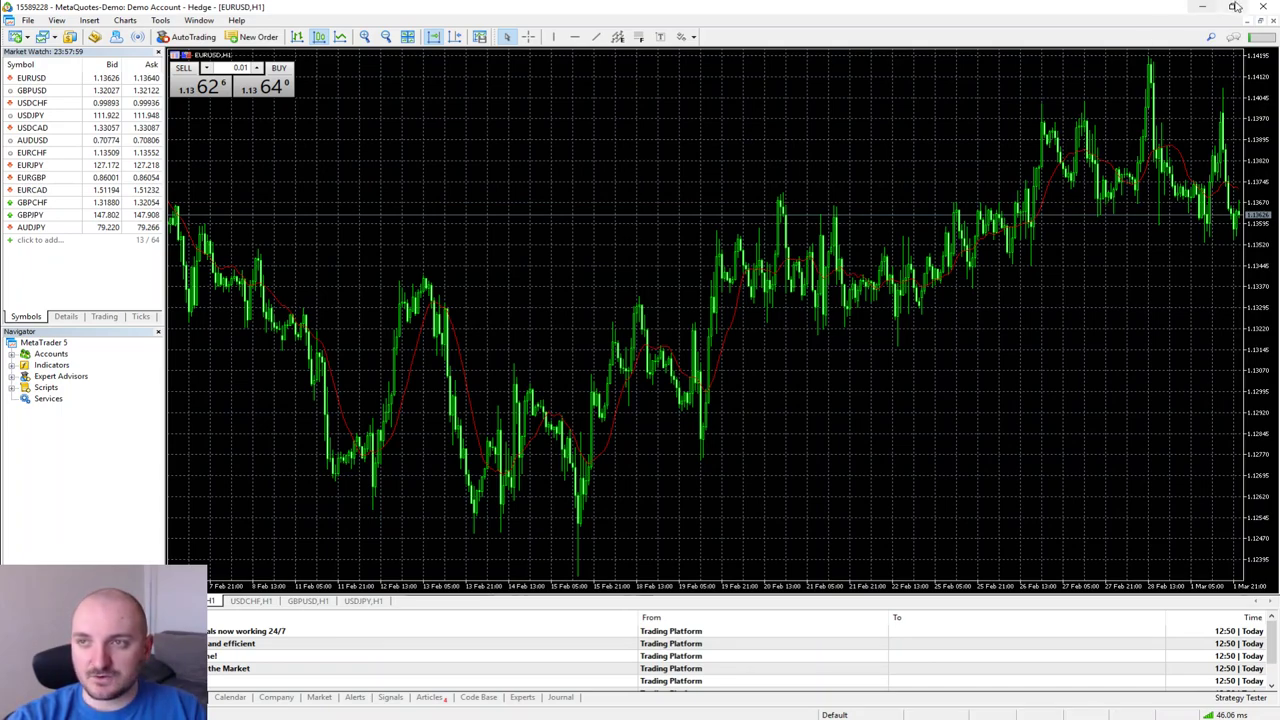
{"action": "left_click", "coordinate": [1262, 24]}
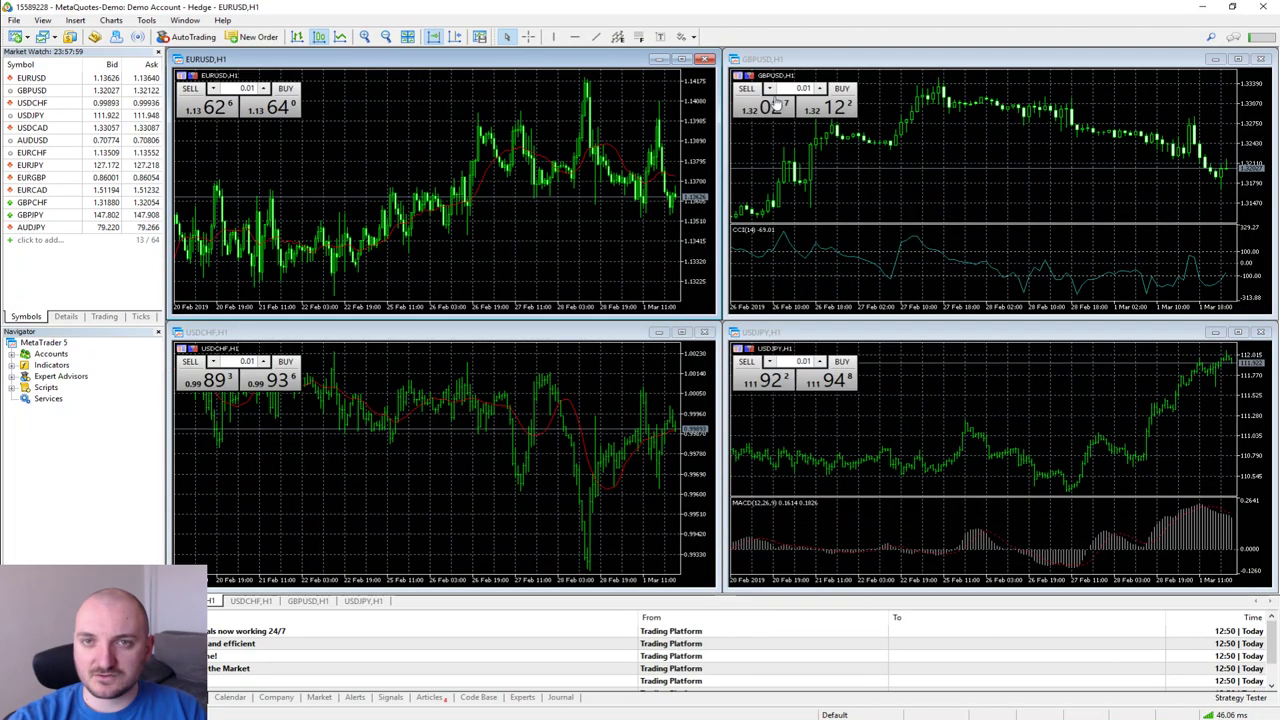
{"action": "left_click", "coordinate": [683, 60]}
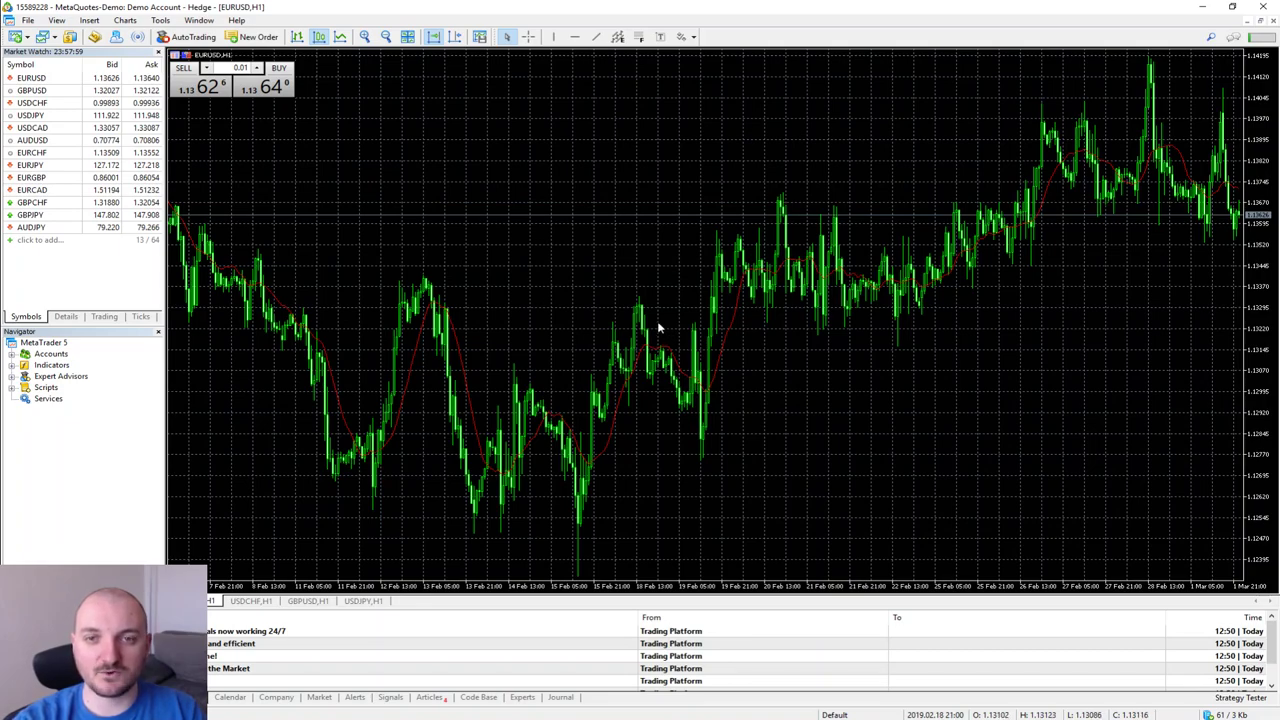
Open the EURUSD chart properties and try Bar and Line styles, ending on Candlesticks
{"action": "right_click", "coordinate": [549, 172]}
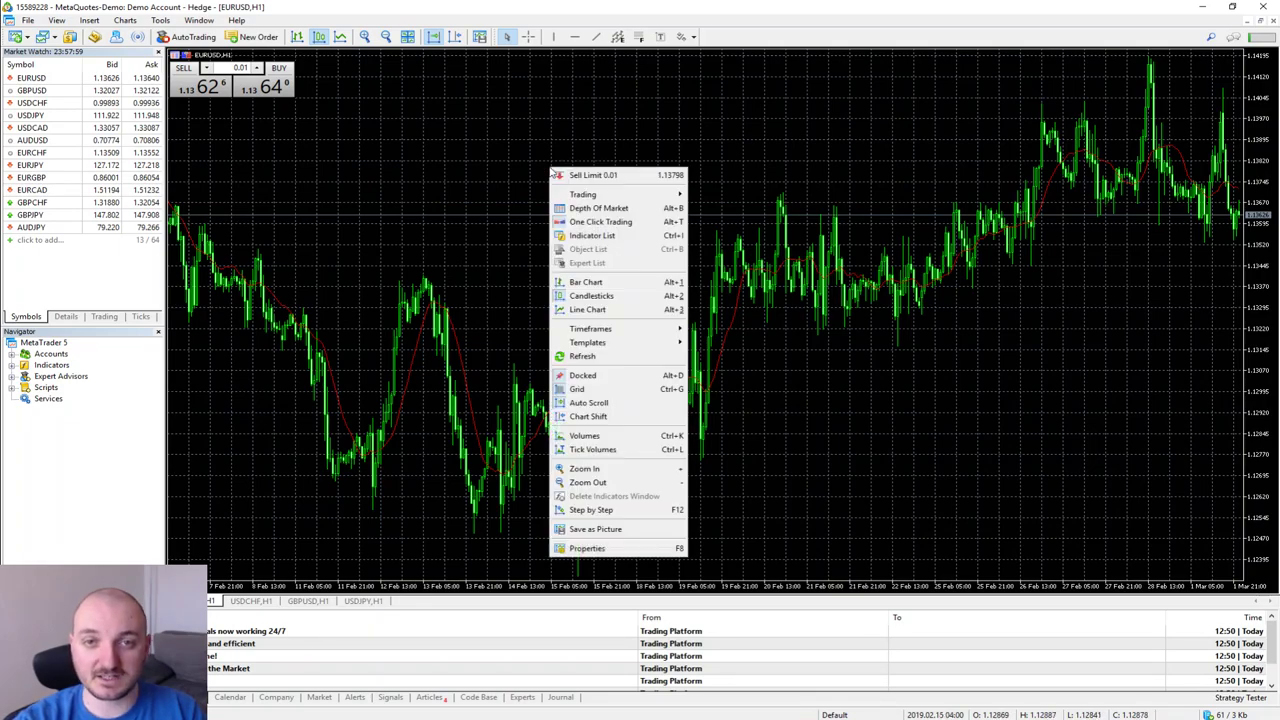
{"action": "left_click", "coordinate": [630, 548]}
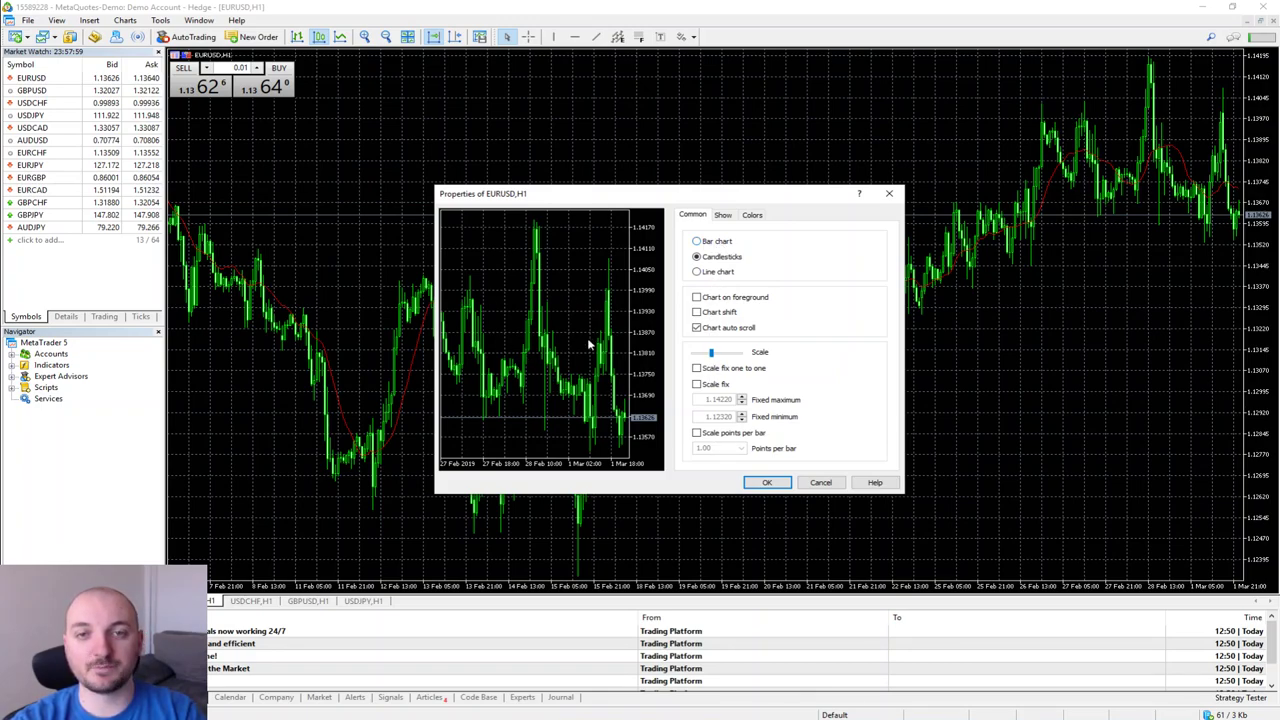
{"action": "left_click", "coordinate": [716, 242]}
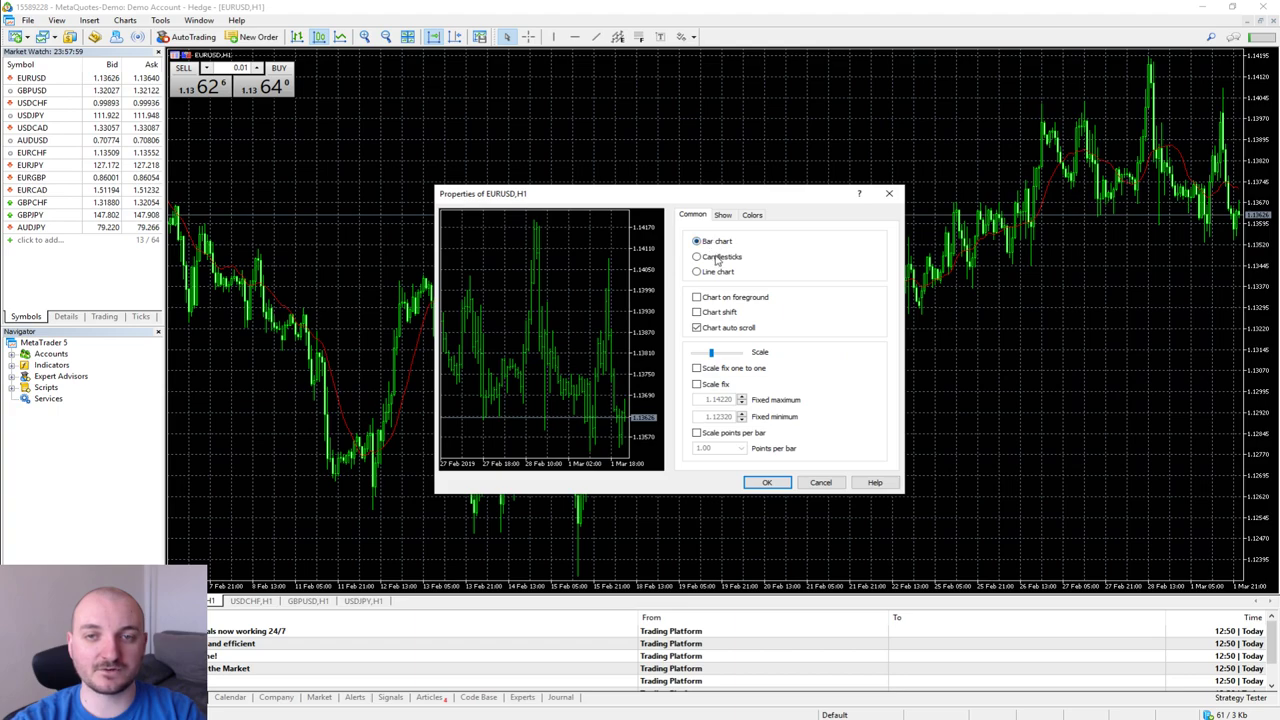
{"action": "left_click", "coordinate": [715, 273]}
{"action": "left_click", "coordinate": [717, 257]}
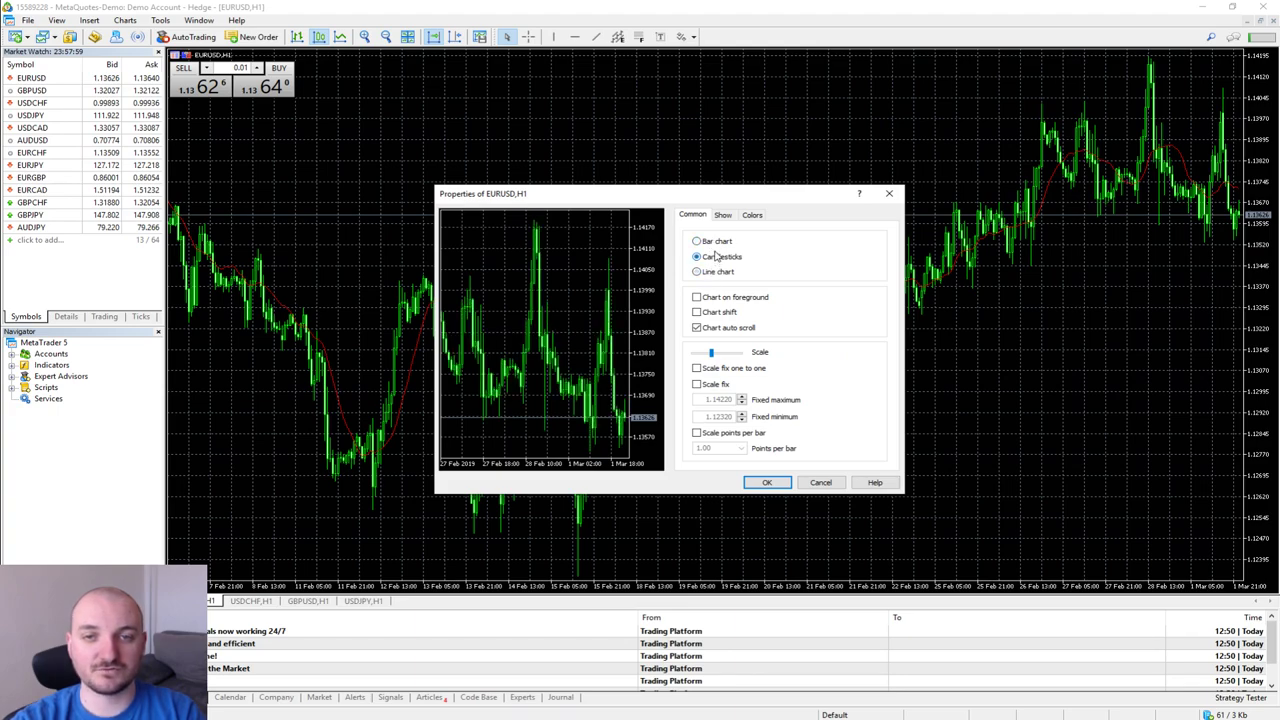
{"action": "left_click", "coordinate": [716, 242]}
{"action": "left_click", "coordinate": [716, 257]}
{"action": "left_click", "coordinate": [715, 273]}
{"action": "left_click", "coordinate": [716, 258]}
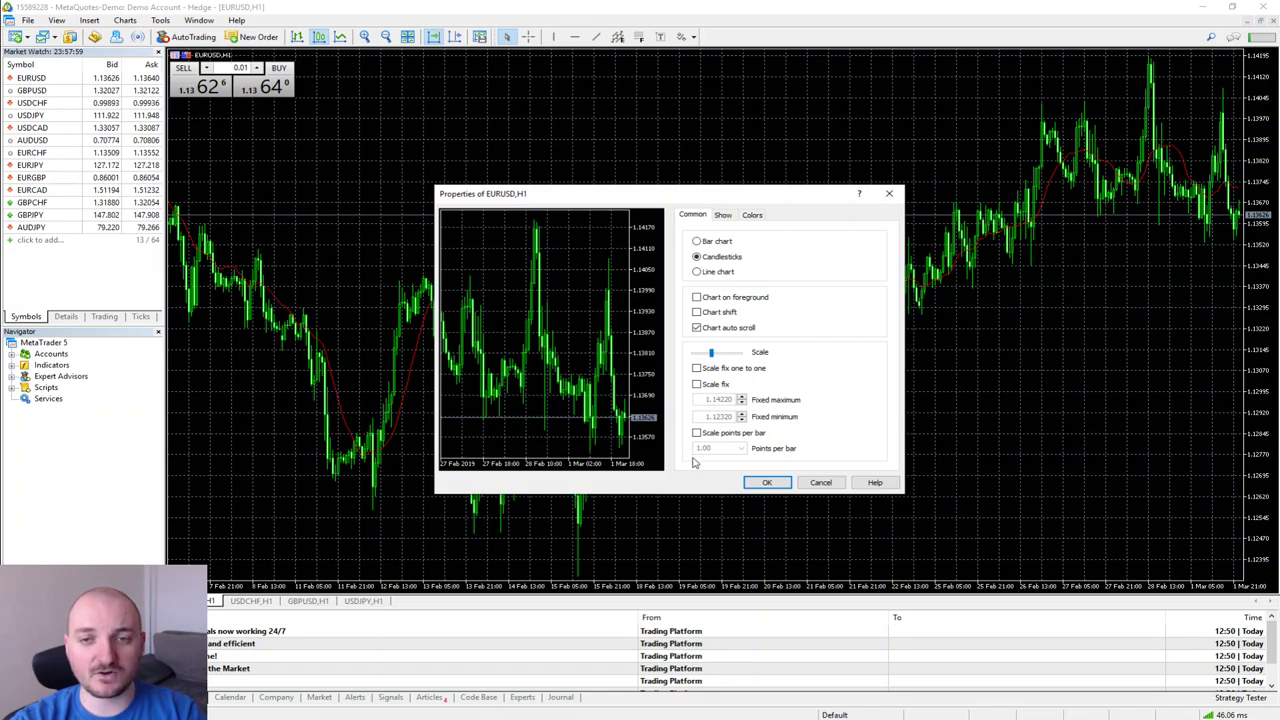
On the Show tab uncheck Show grid, then switch to the Colors tab
{"action": "left_click", "coordinate": [723, 216]}
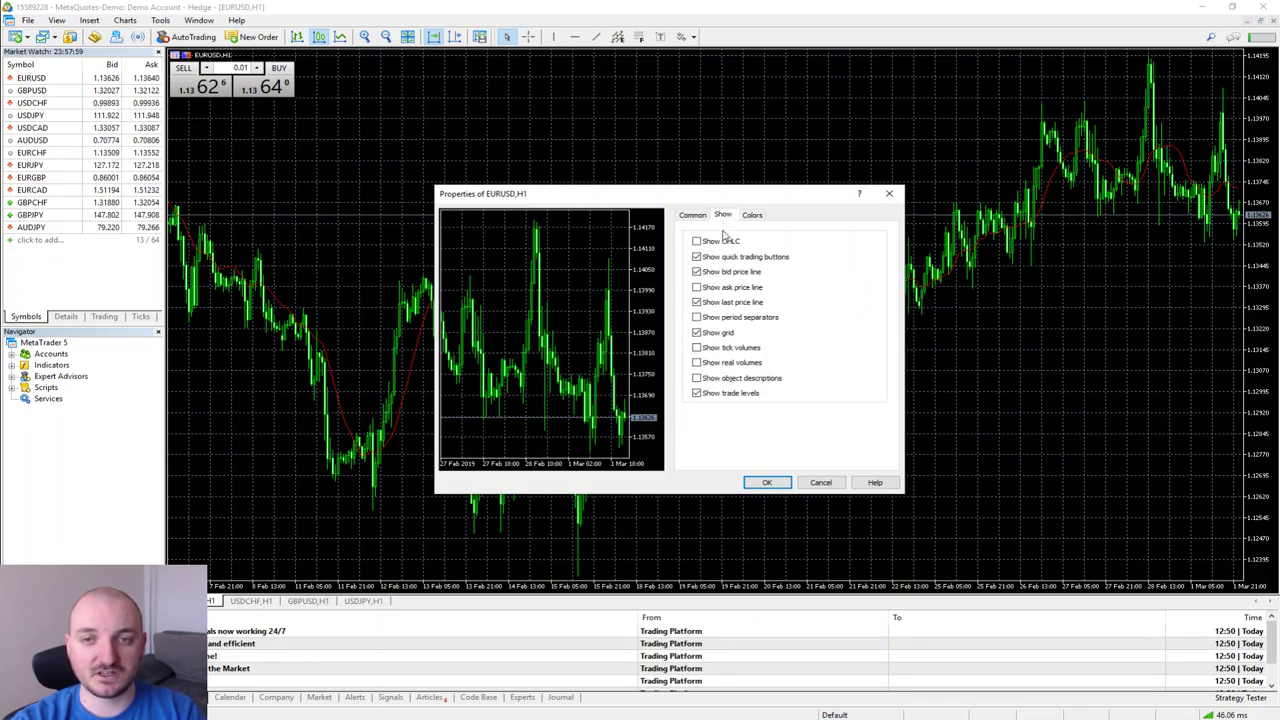
{"action": "left_click", "coordinate": [698, 333]}
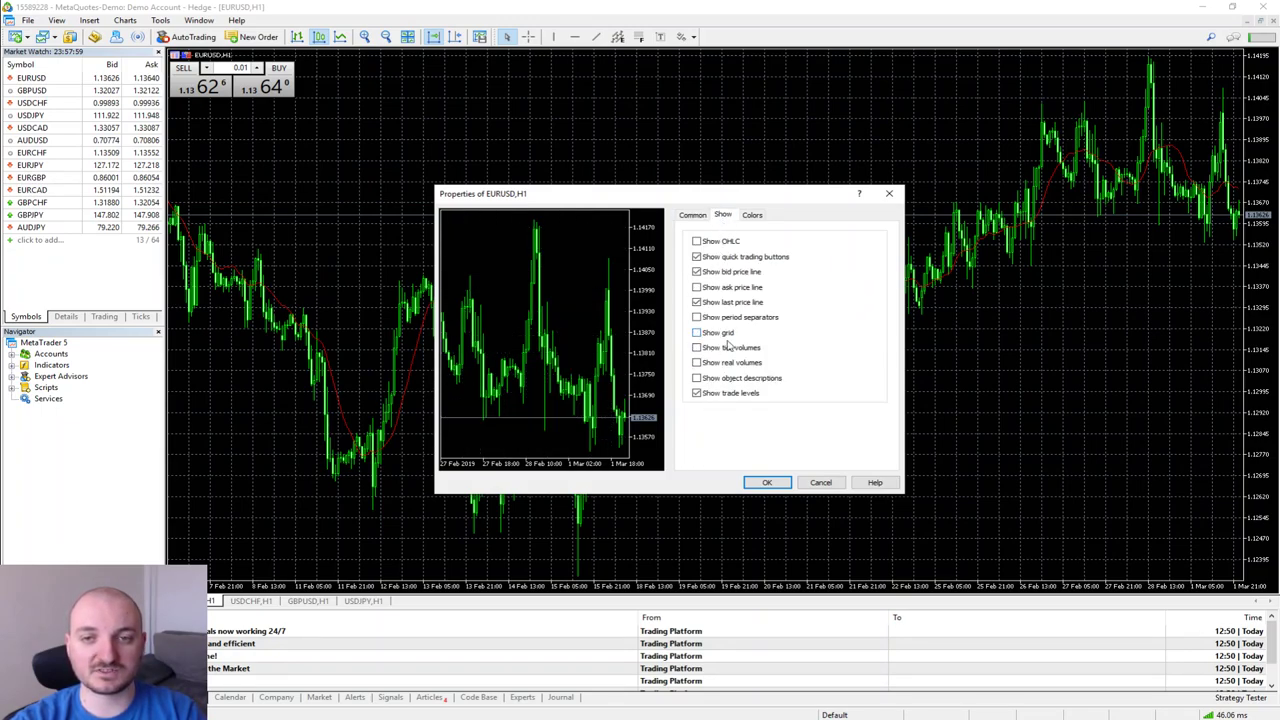
{"action": "left_click", "coordinate": [752, 215]}
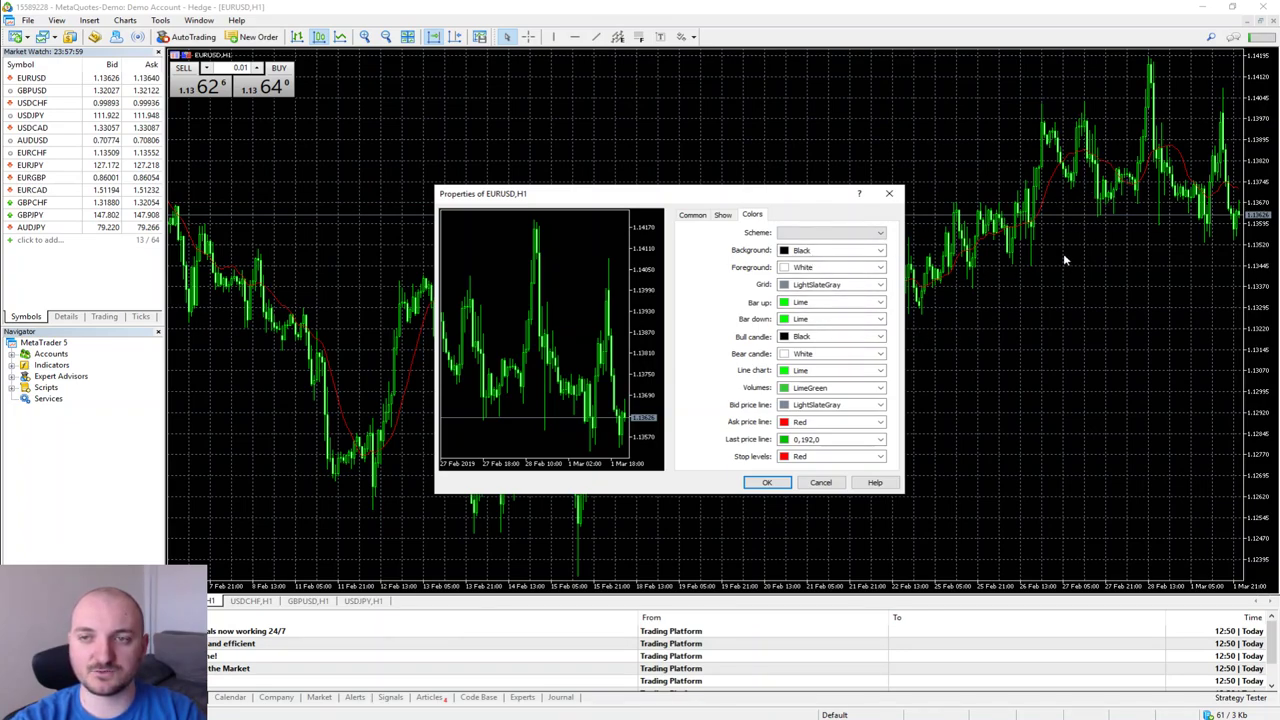
Set background White, foreground Black, Bar up LimeGreen and Bar down Red
{"action": "left_click", "coordinate": [880, 252]}
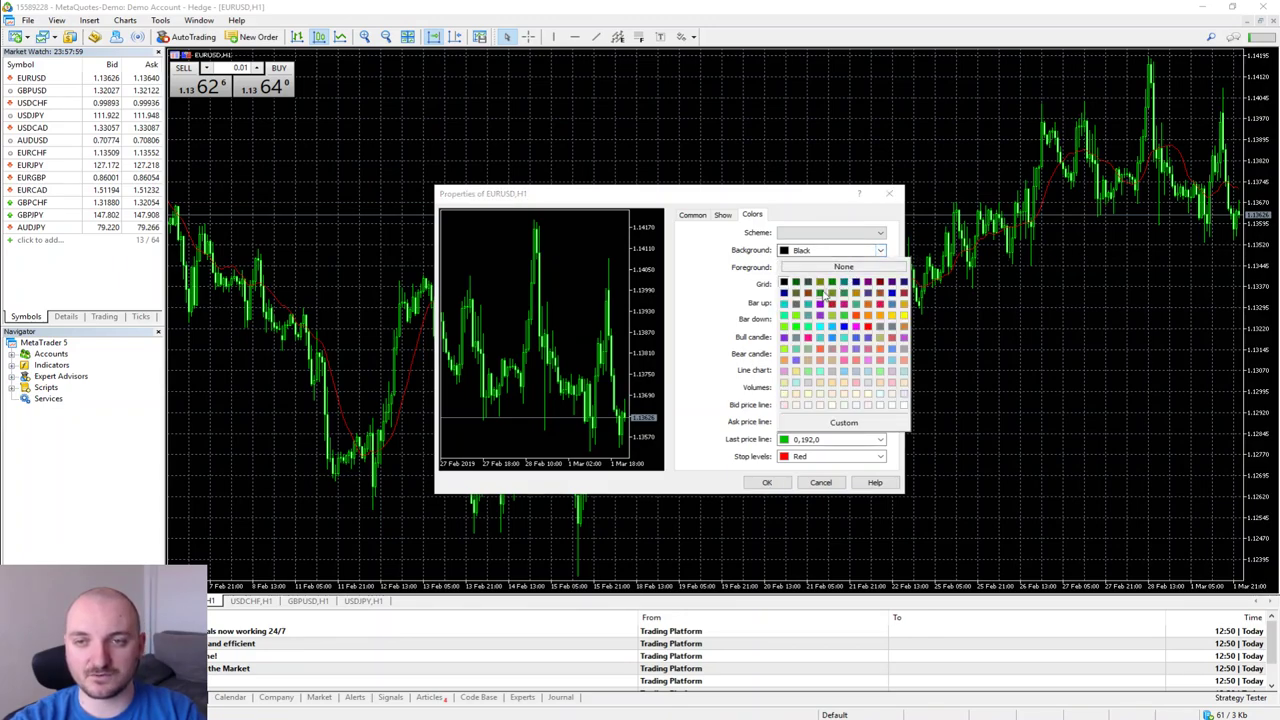
{"action": "left_click", "coordinate": [890, 393]}
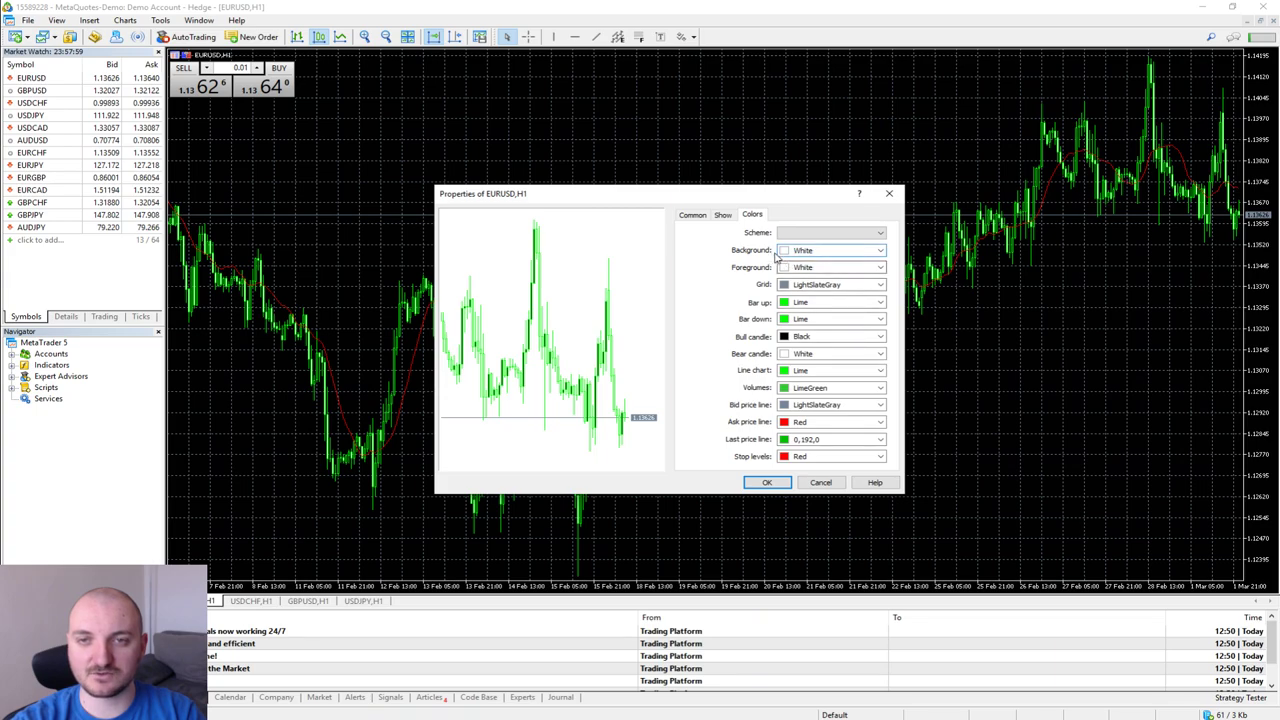
{"action": "left_click", "coordinate": [880, 267]}
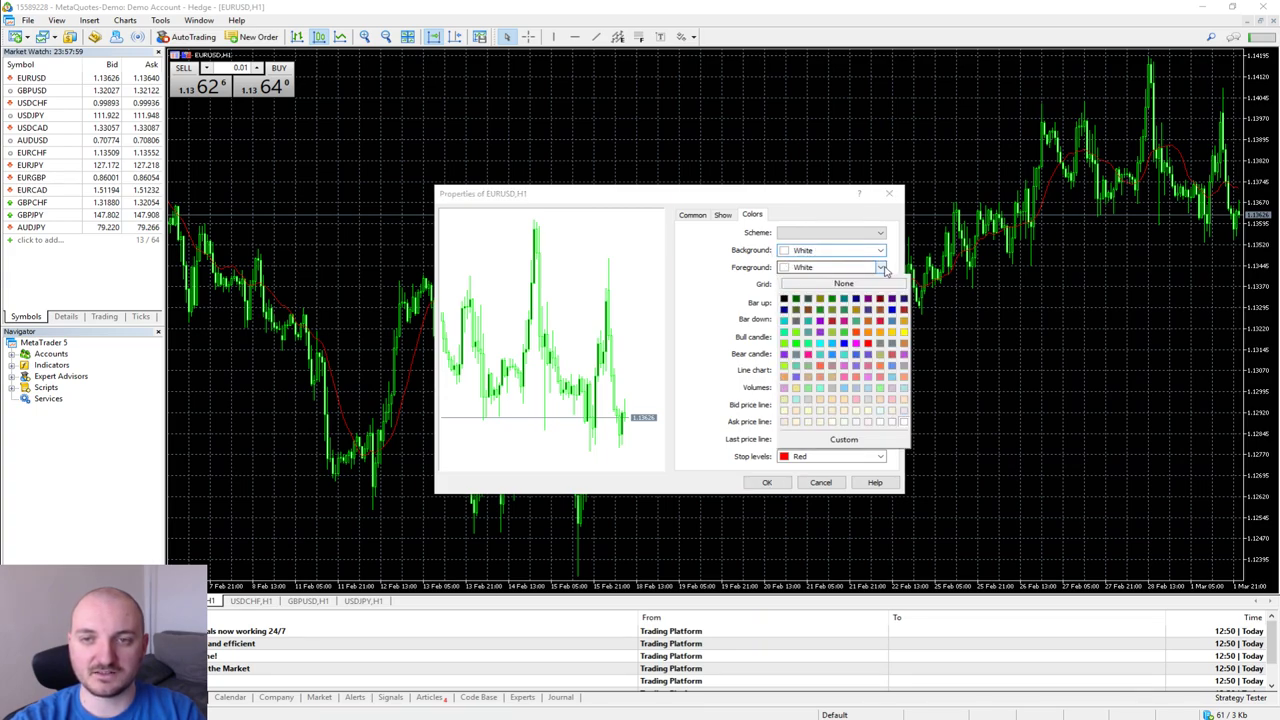
{"action": "left_click", "coordinate": [784, 300]}
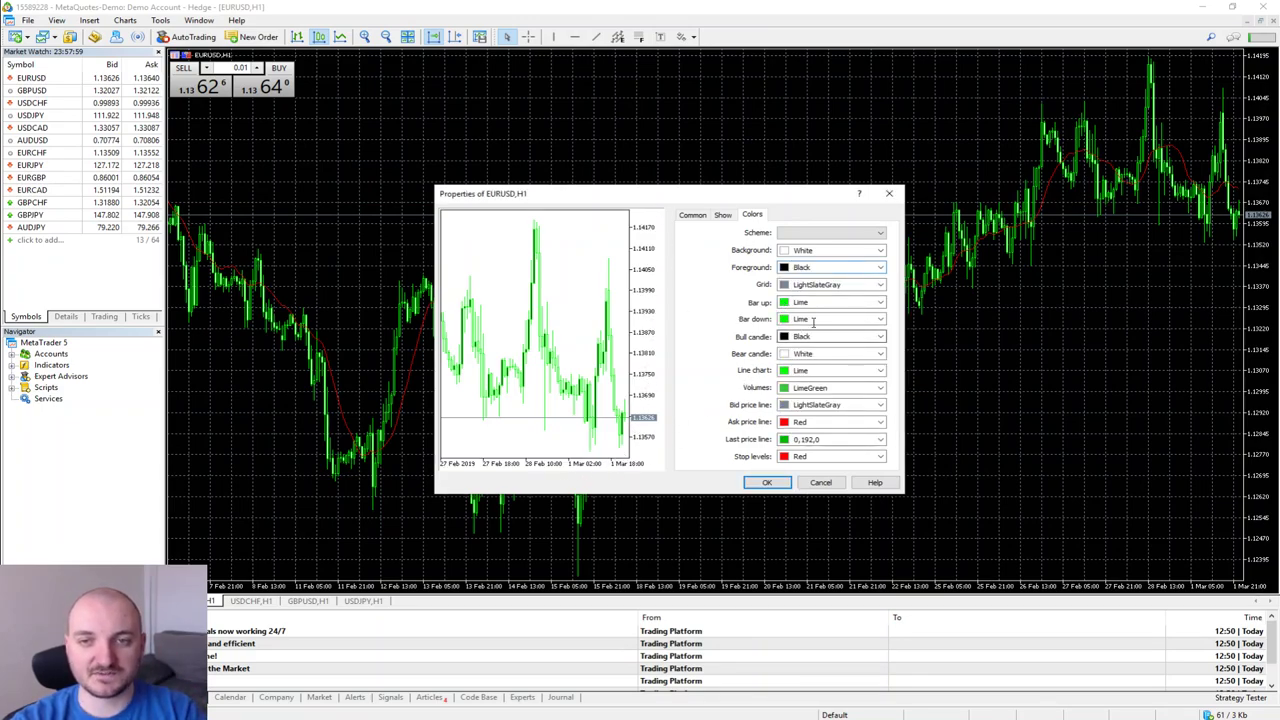
{"action": "left_click", "coordinate": [882, 303]}
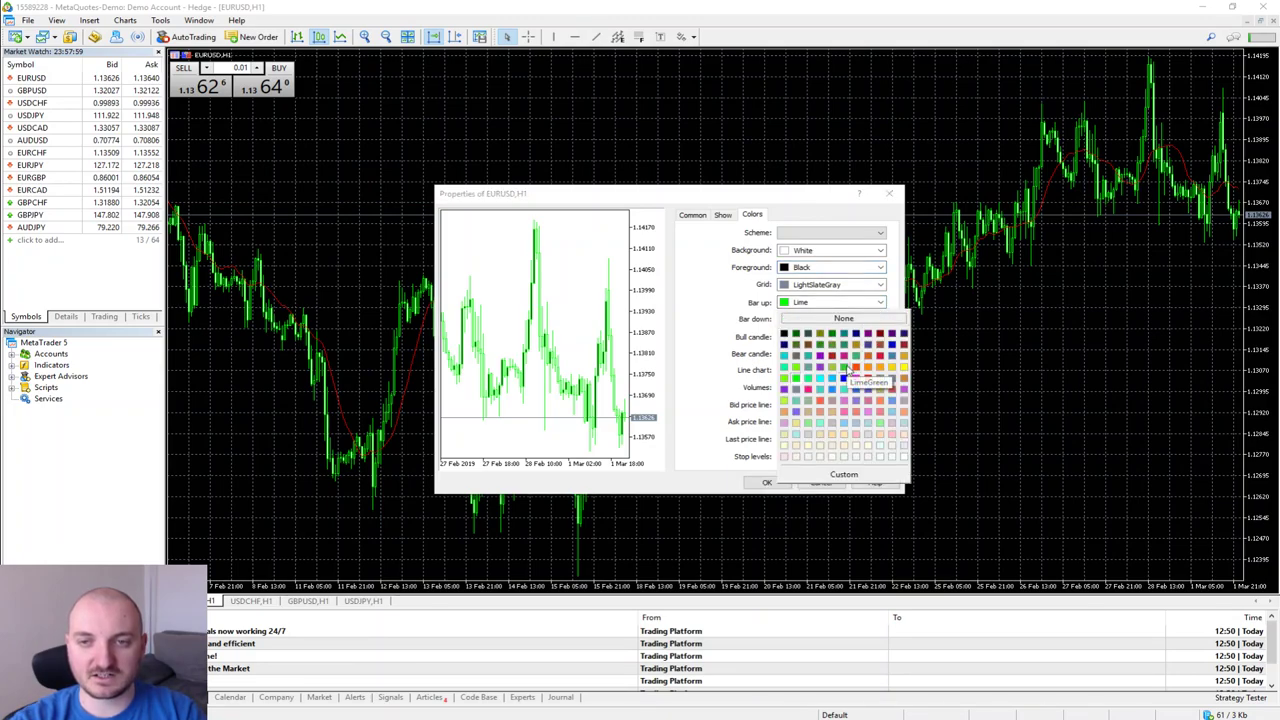
{"action": "left_click", "coordinate": [847, 369]}
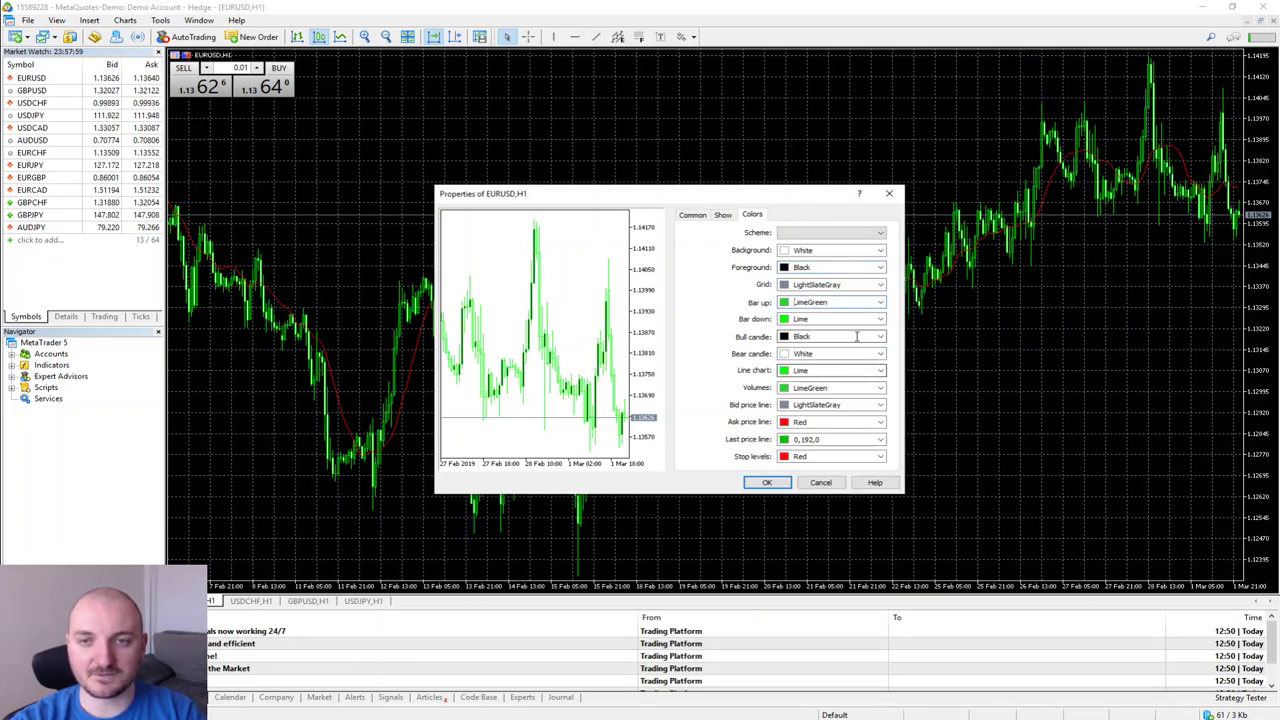
{"action": "left_click", "coordinate": [880, 319]}
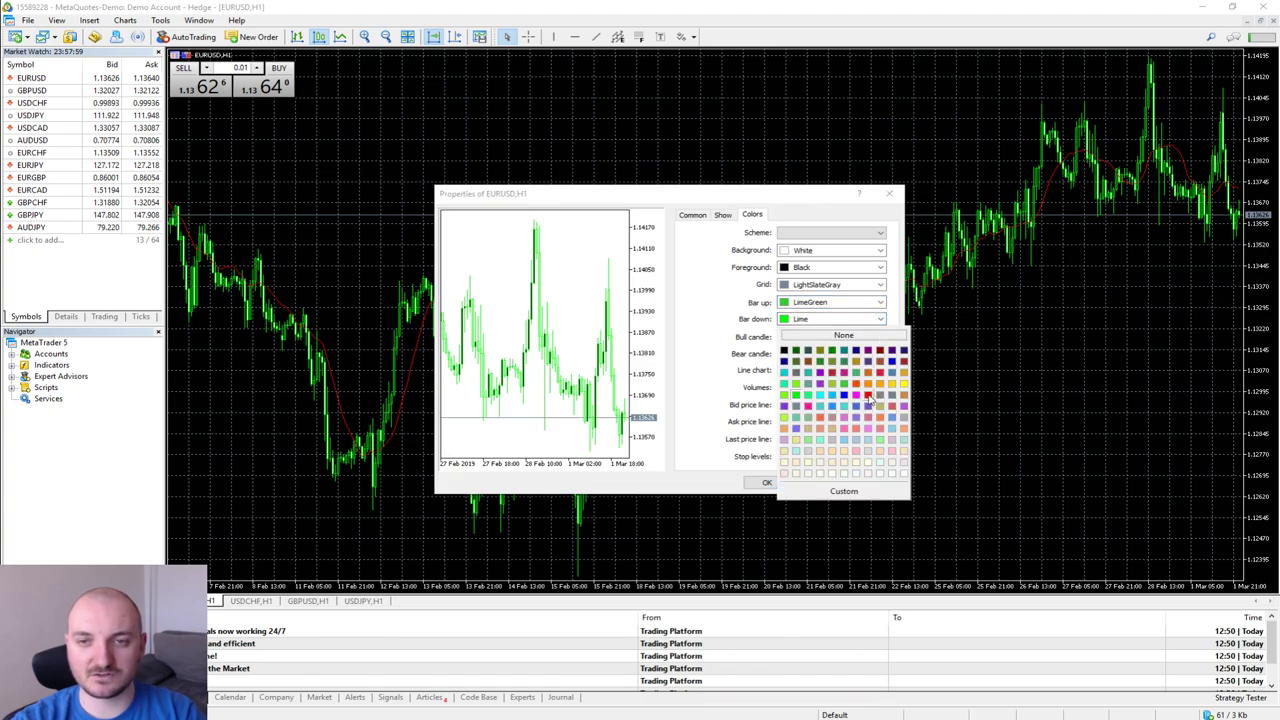
{"action": "left_click", "coordinate": [868, 395]}
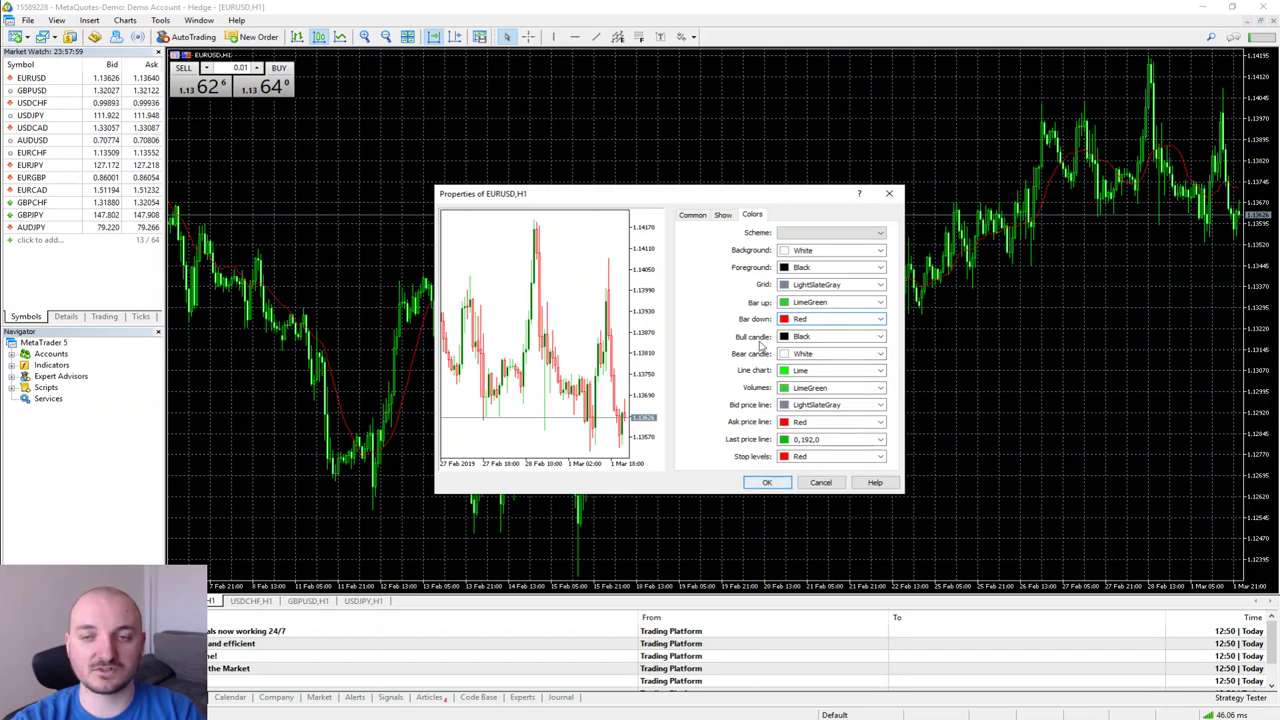
Cancel the Properties dialog, then uncheck Grid in the chart's right-click menu
{"action": "left_click", "coordinate": [822, 483]}
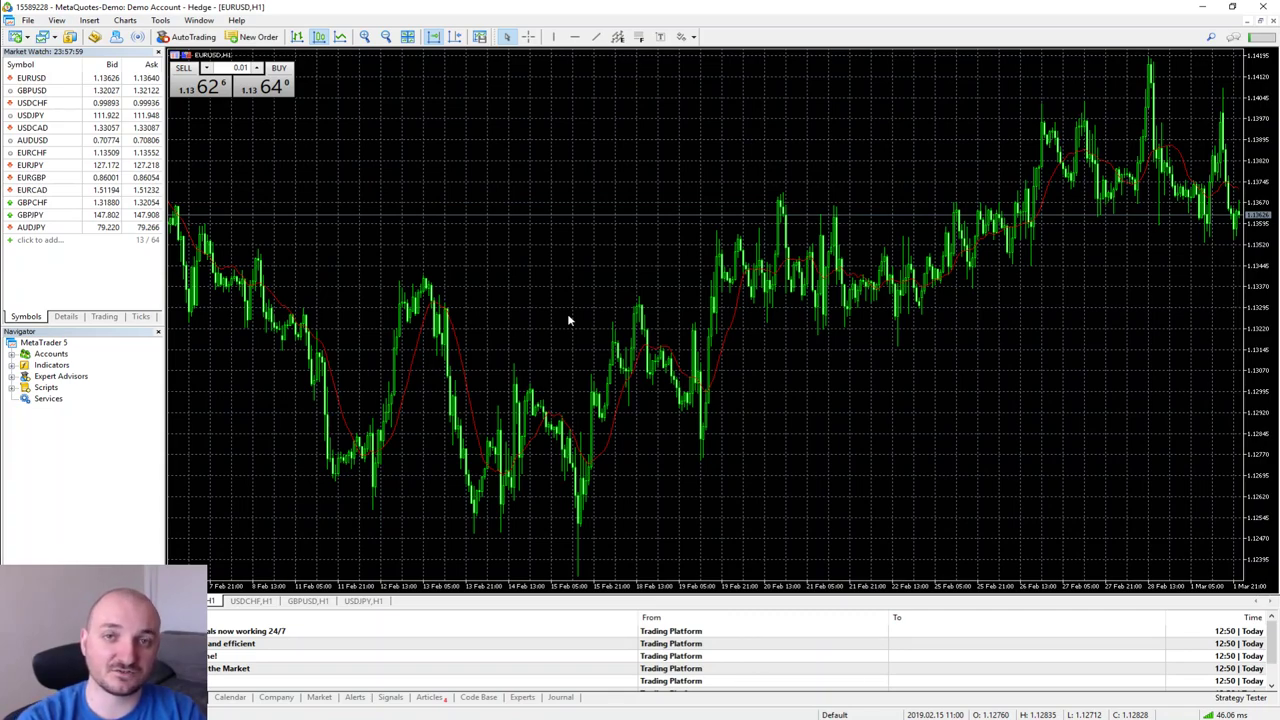
{"action": "right_click", "coordinate": [561, 194]}
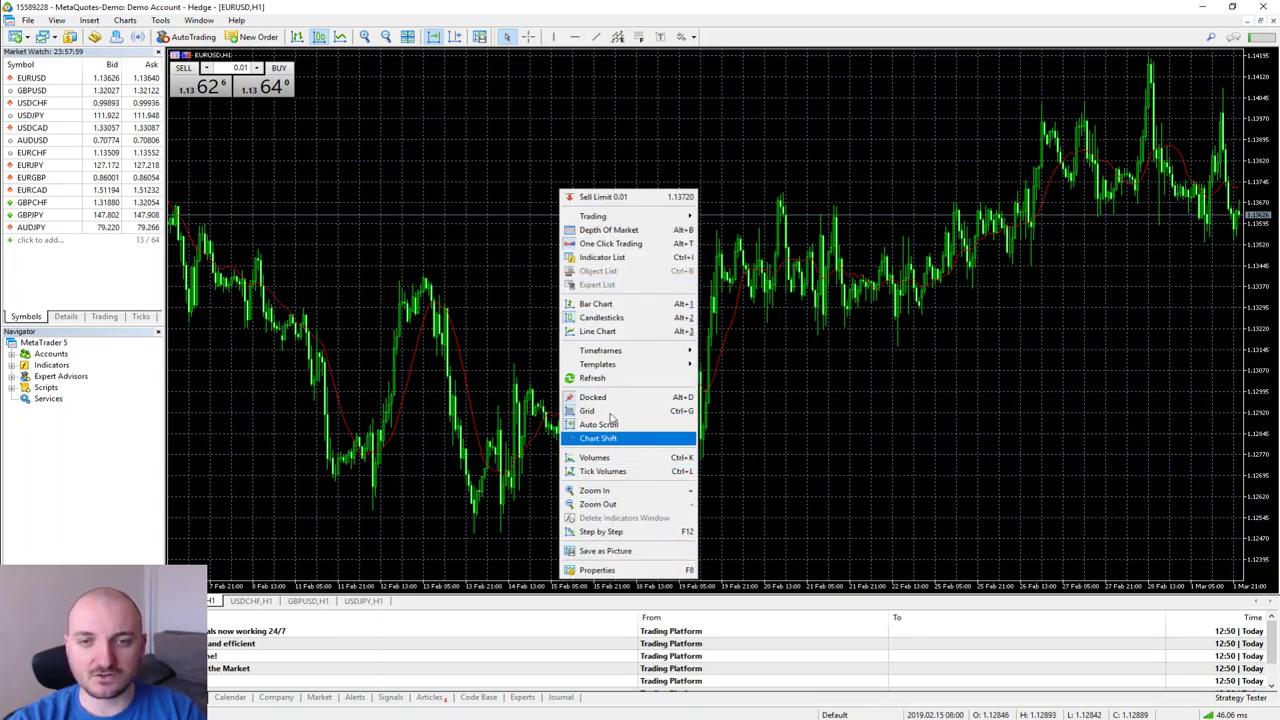
{"action": "right_click", "coordinate": [767, 188]}
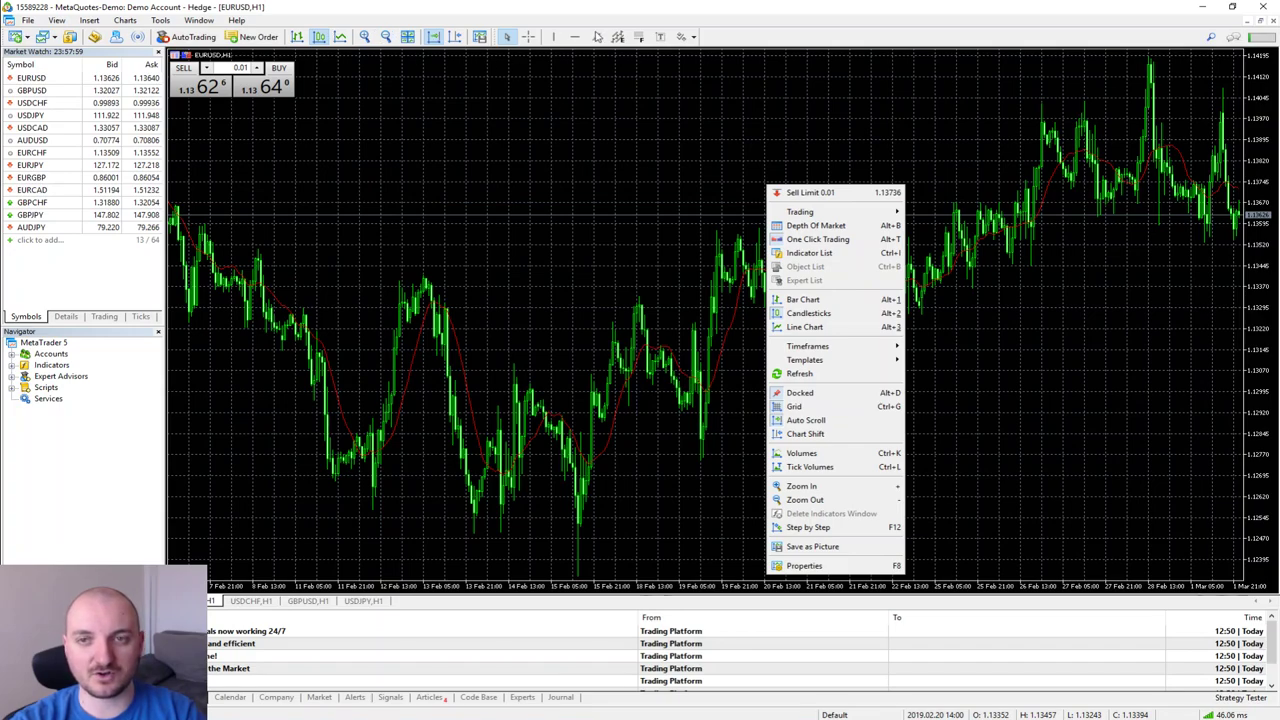
{"action": "left_click", "coordinate": [800, 406]}
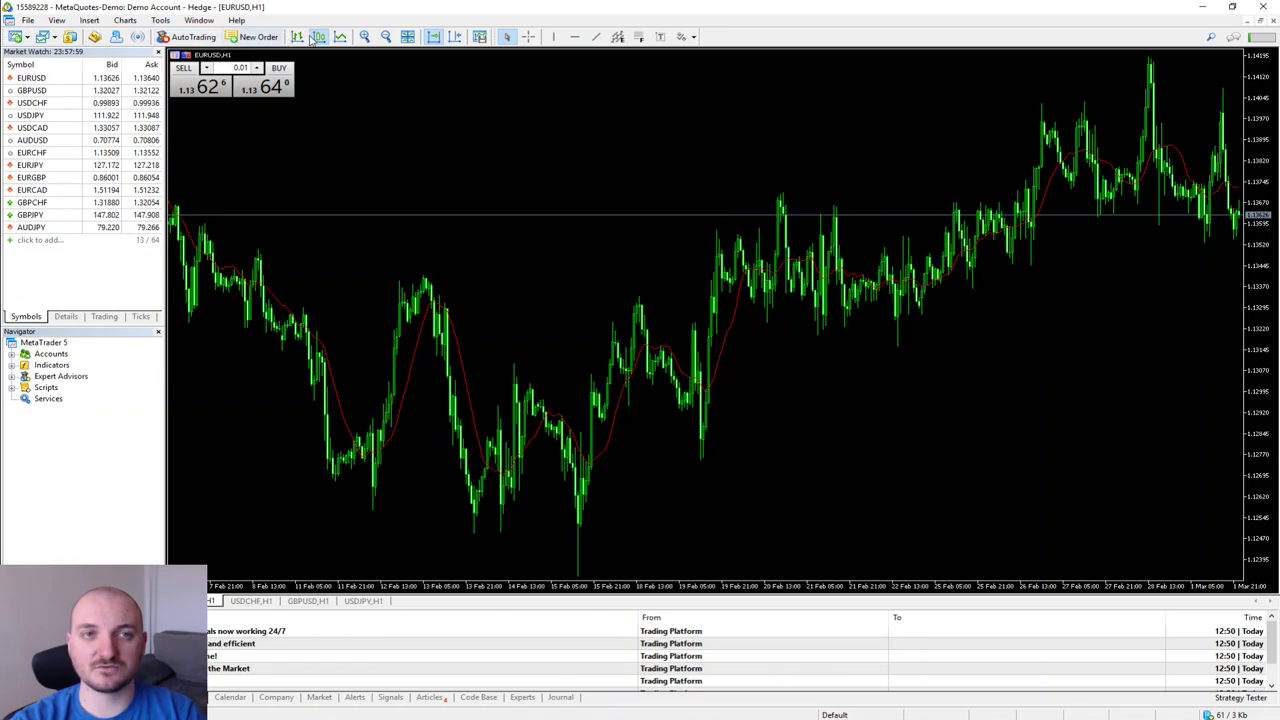
Open the toolbar's Customize window and enlarge it to show more tools
{"action": "right_click", "coordinate": [578, 38]}
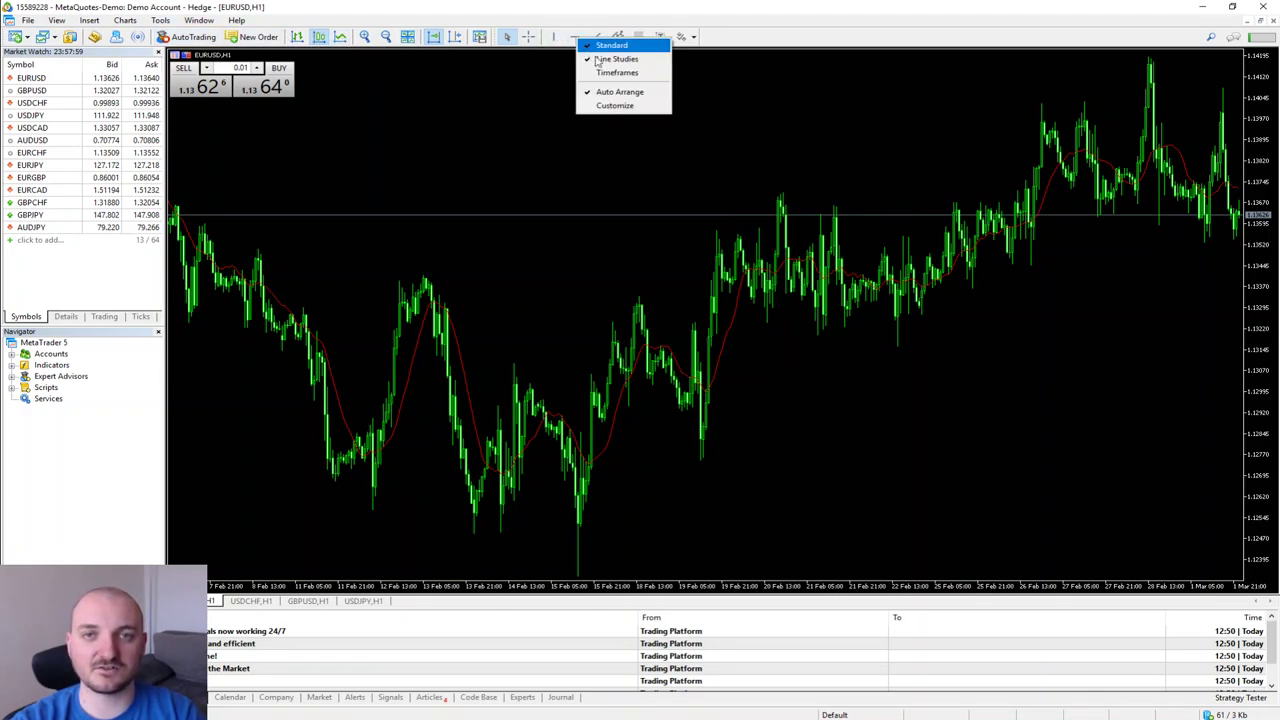
{"action": "left_click", "coordinate": [632, 107]}
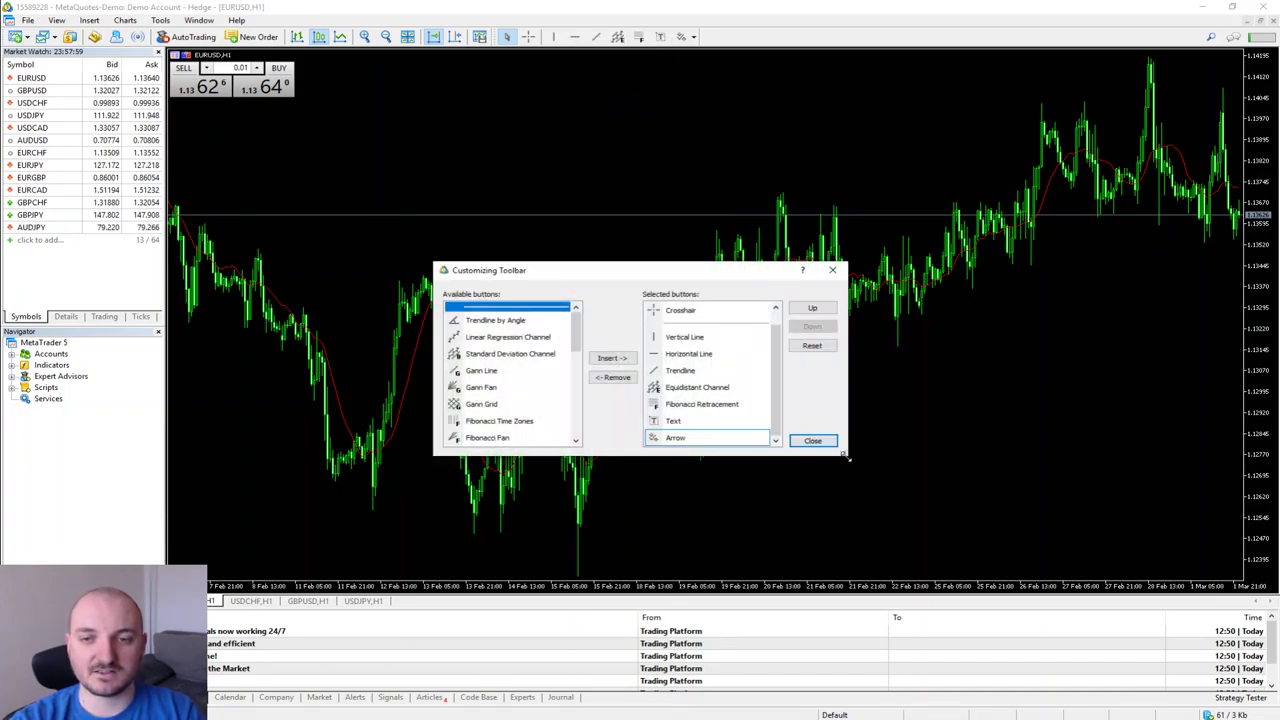
{"action": "left_click_drag", "start_coordinate": [846, 457], "coordinate": [964, 611]}
{"action": "left_click_drag", "start_coordinate": [782, 276], "coordinate": [744, 130]}
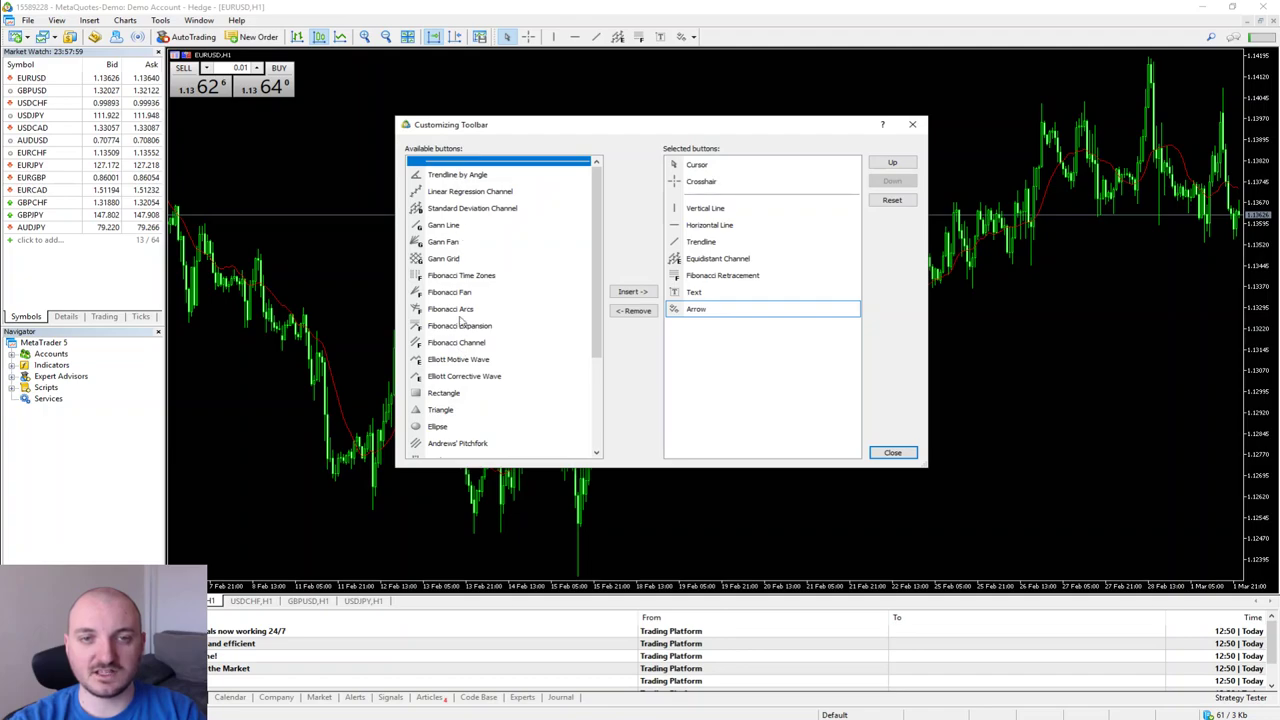
{"action": "scroll", "coordinate": [592, 258], "scroll_direction": "down", "scroll_amount": 3}
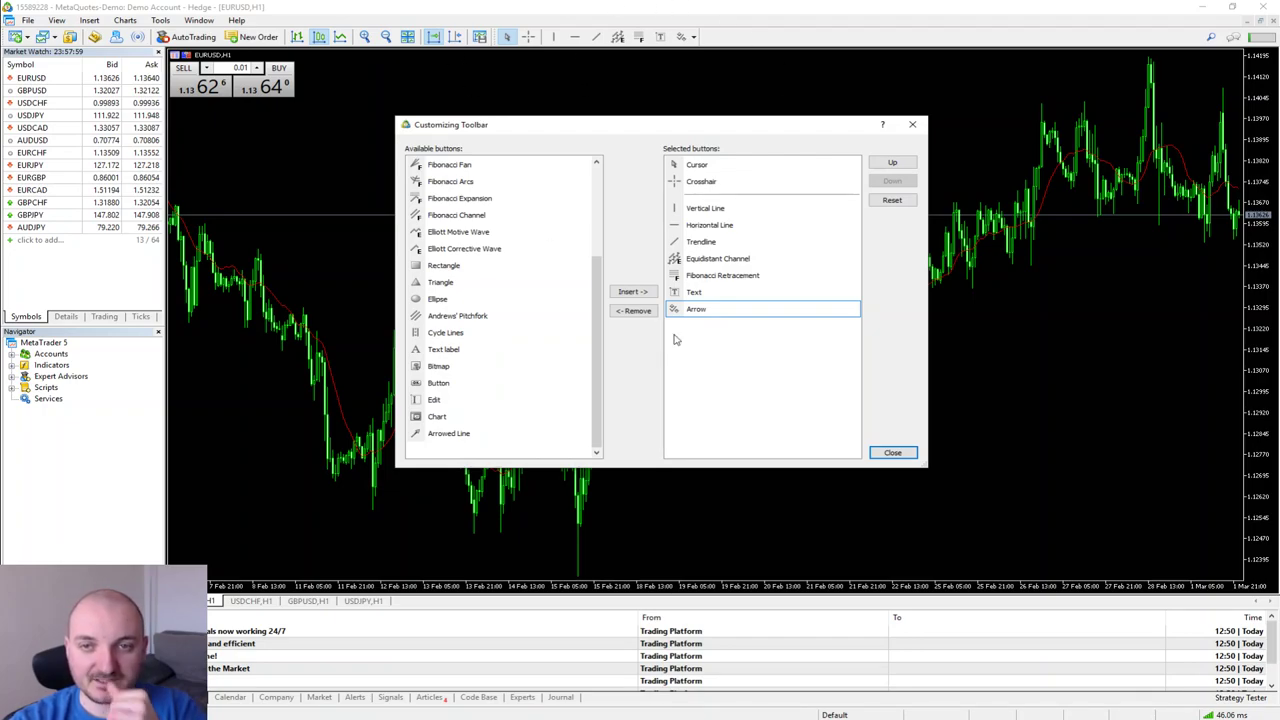
Remove Equidistant Channel, Text and Arrow, and insert Fibonacci Expansion
{"action": "left_click", "coordinate": [722, 259]}
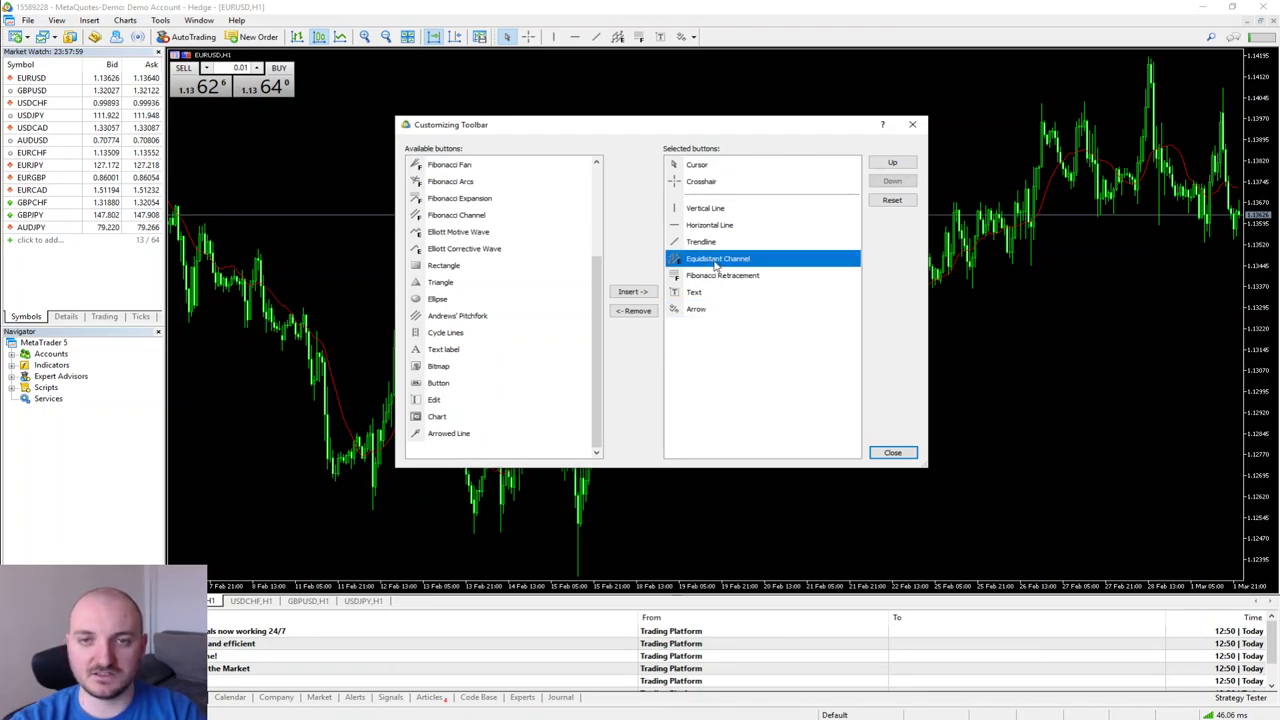
{"action": "left_click", "coordinate": [633, 310]}
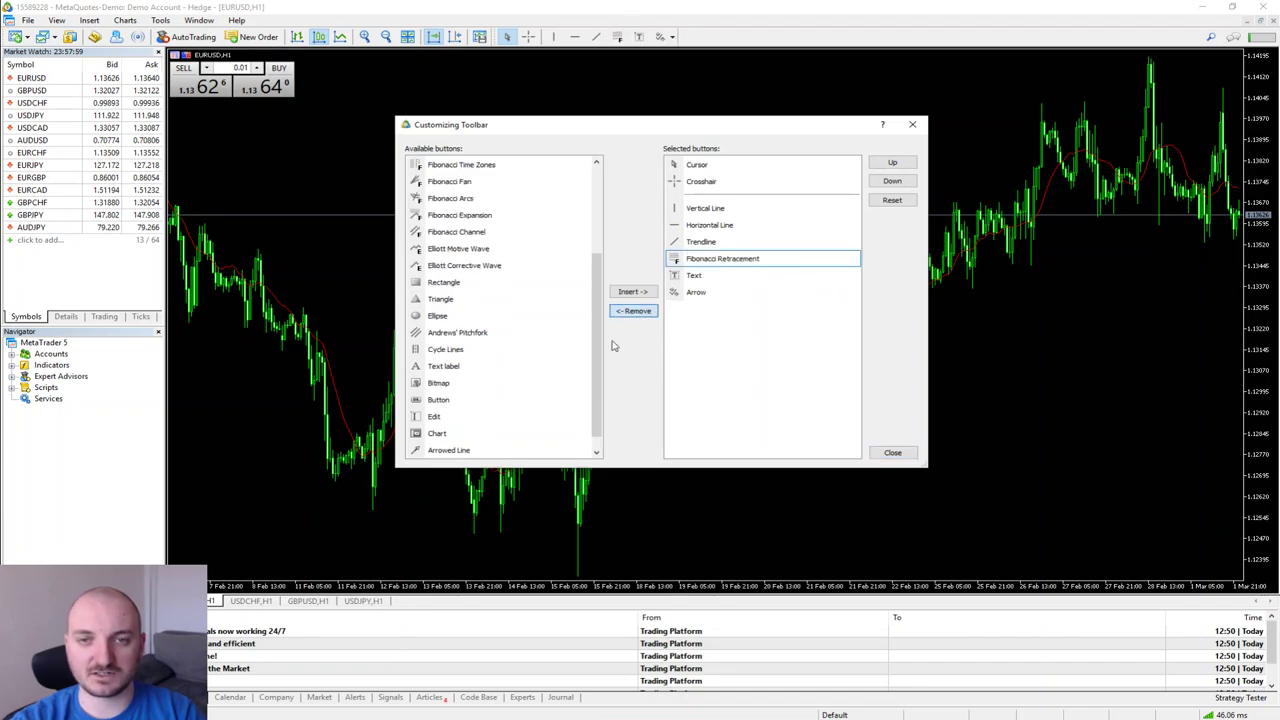
{"action": "left_click", "coordinate": [705, 277]}
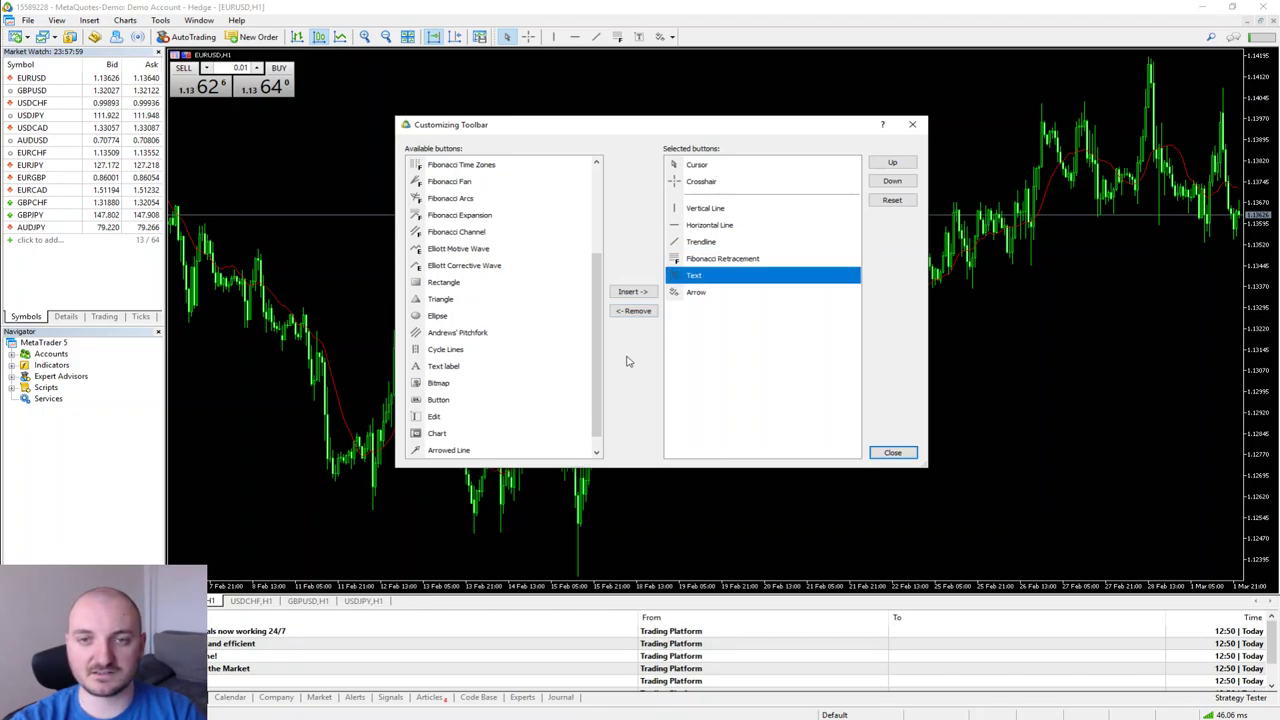
{"action": "left_click", "coordinate": [640, 311]}
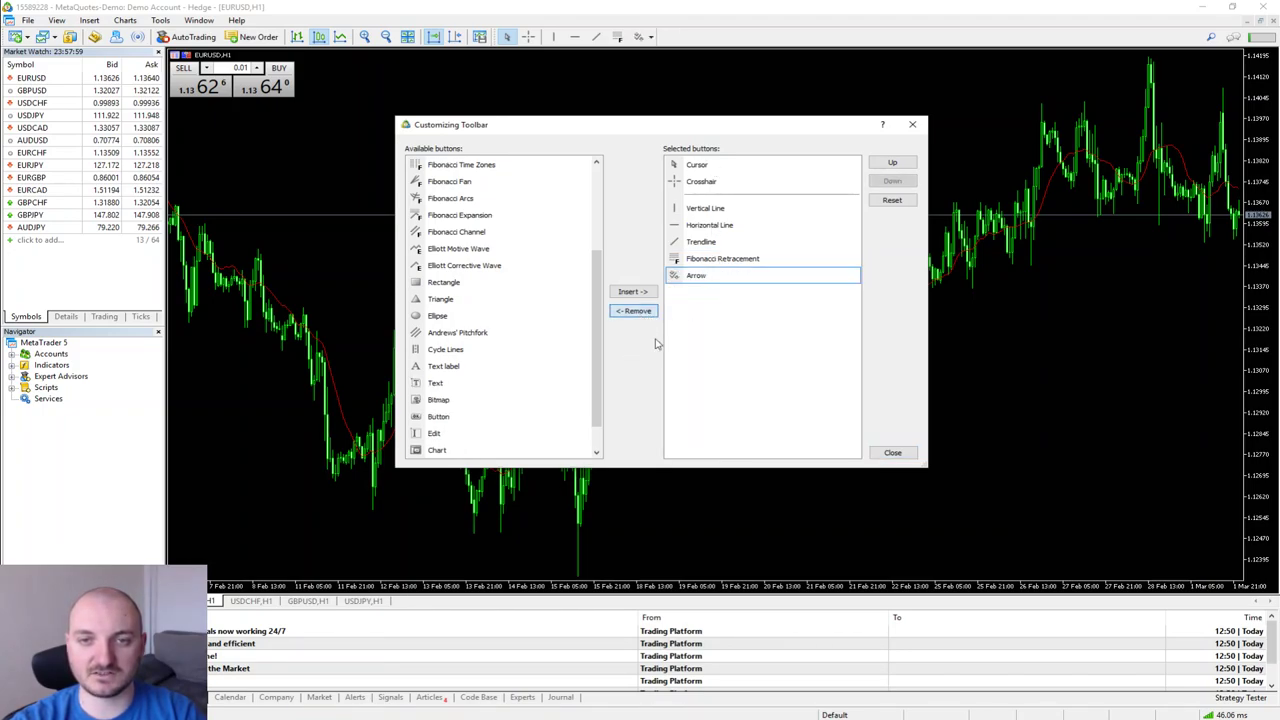
{"action": "left_click", "coordinate": [696, 278]}
{"action": "left_click", "coordinate": [634, 313]}
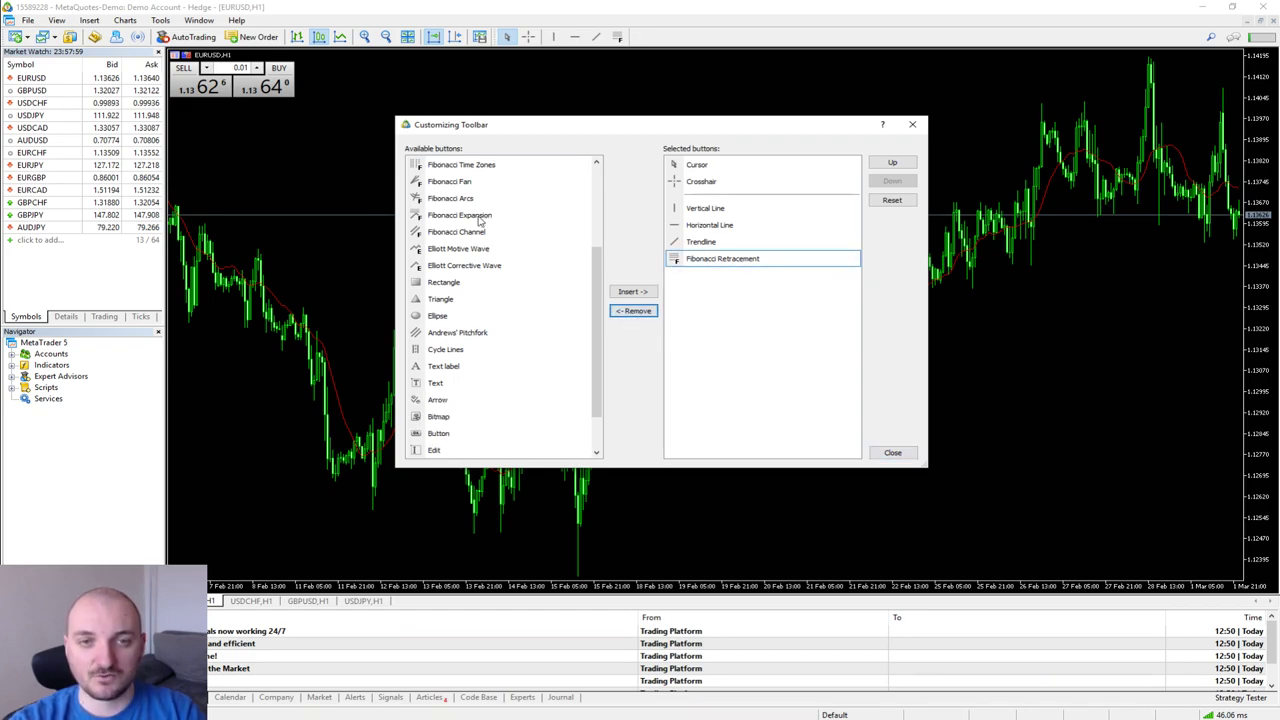
{"action": "left_click", "coordinate": [447, 219]}
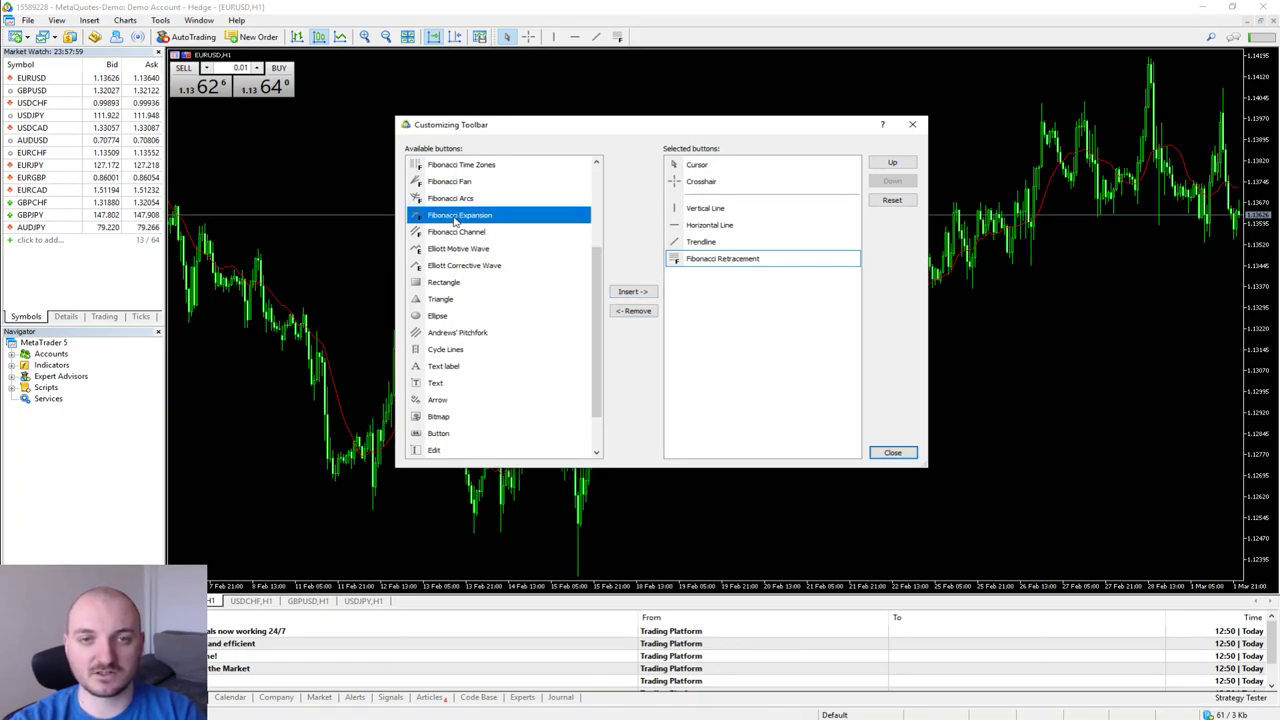
{"action": "left_click", "coordinate": [629, 292]}
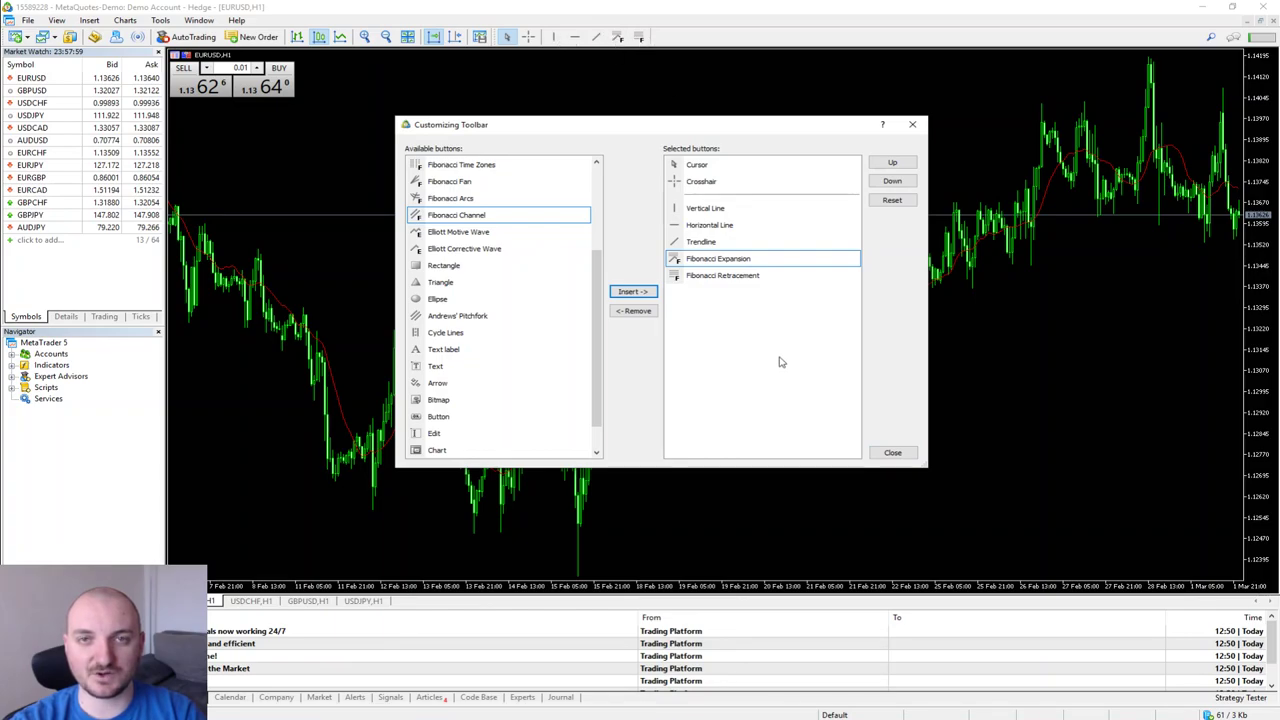
Move Vertical Line down four places to the end of the toolbar list
{"action": "left_click", "coordinate": [717, 276]}
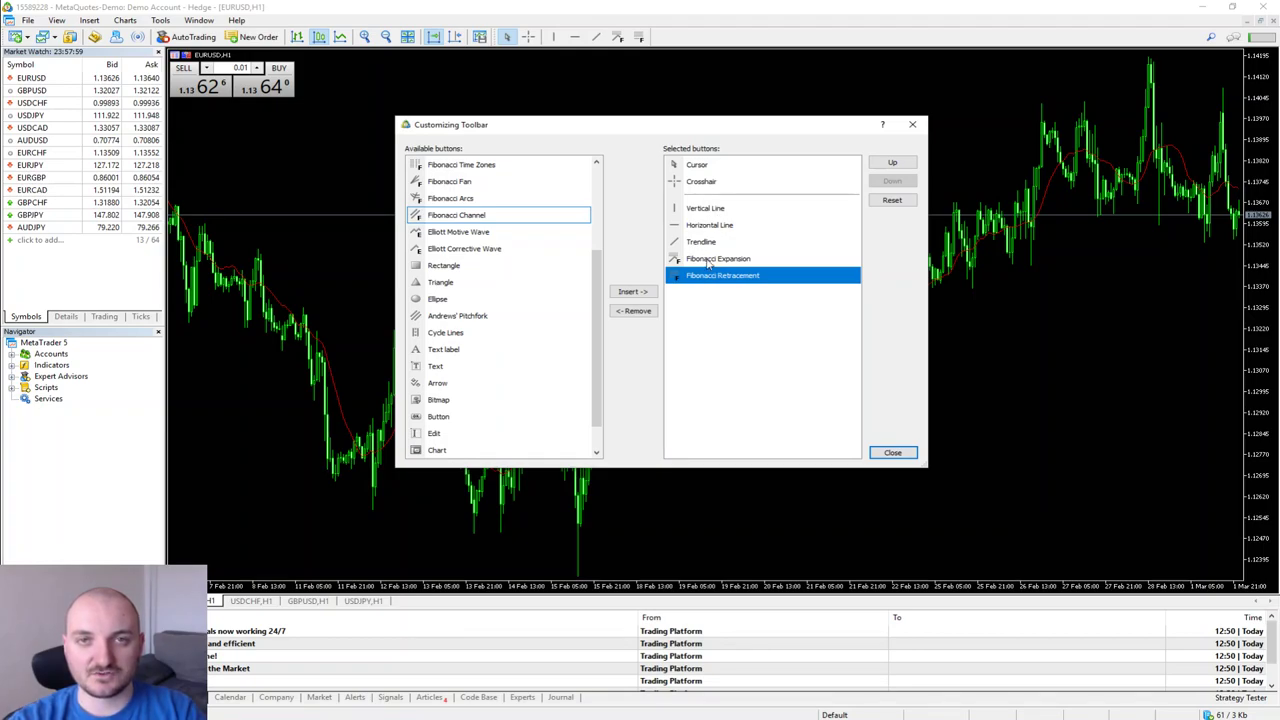
{"action": "left_click", "coordinate": [718, 211]}
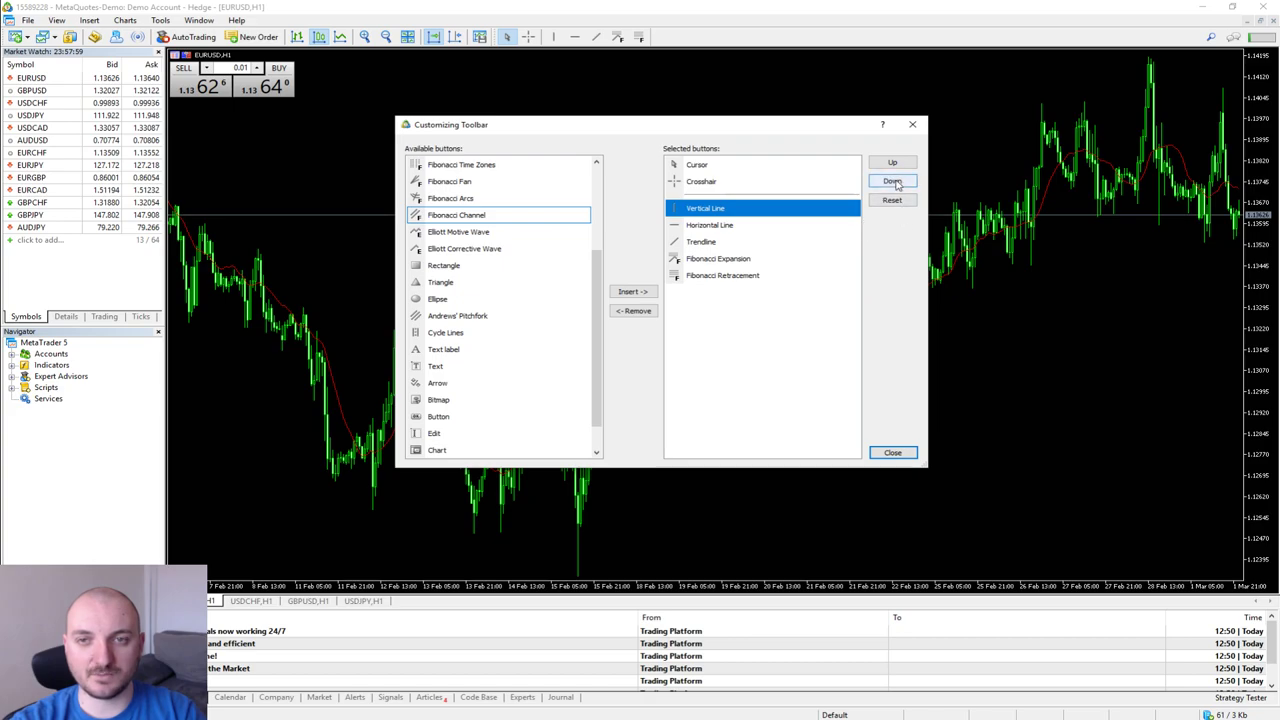
{"action": "left_click", "coordinate": [893, 182]}
{"action": "left_click", "coordinate": [893, 182]}
{"action": "left_click", "coordinate": [893, 182]}
{"action": "left_click", "coordinate": [894, 182]}
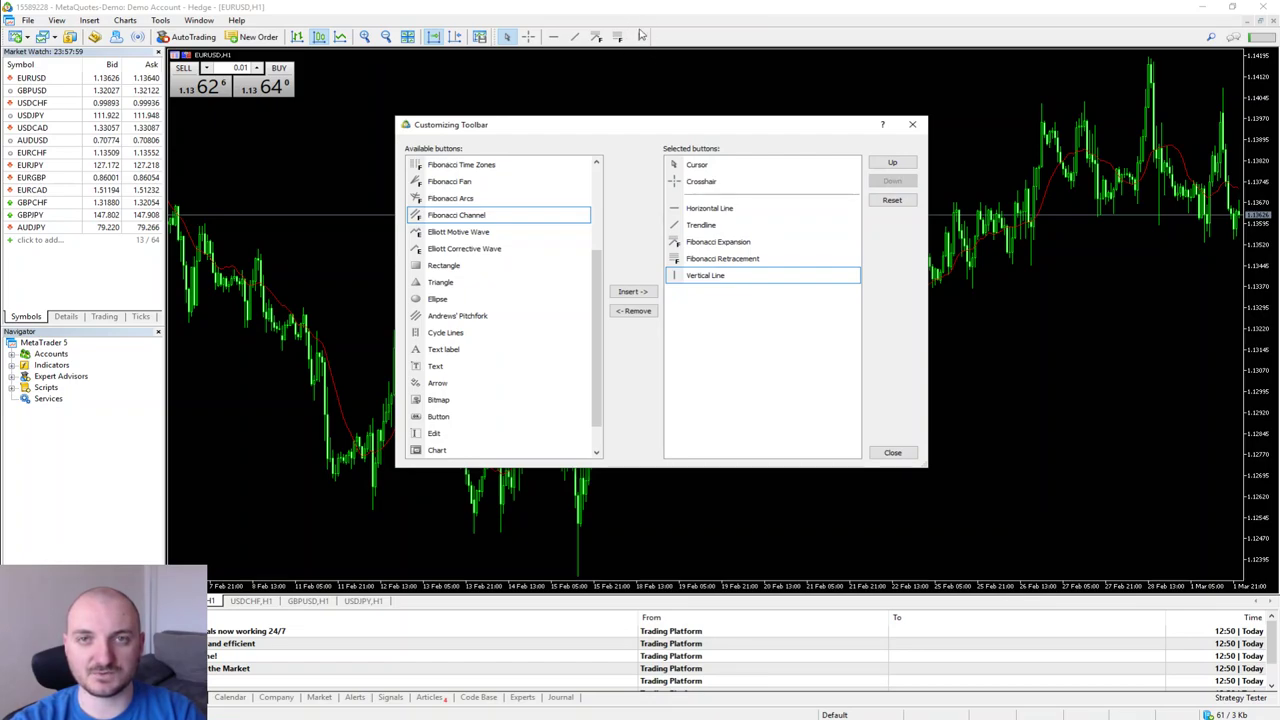
Move Horizontal Line below Fibonacci Retracement and Trendline to the end
{"action": "left_click", "coordinate": [731, 210]}
{"action": "left_click", "coordinate": [892, 182]}
{"action": "left_click", "coordinate": [892, 182]}
{"action": "left_click", "coordinate": [892, 182]}
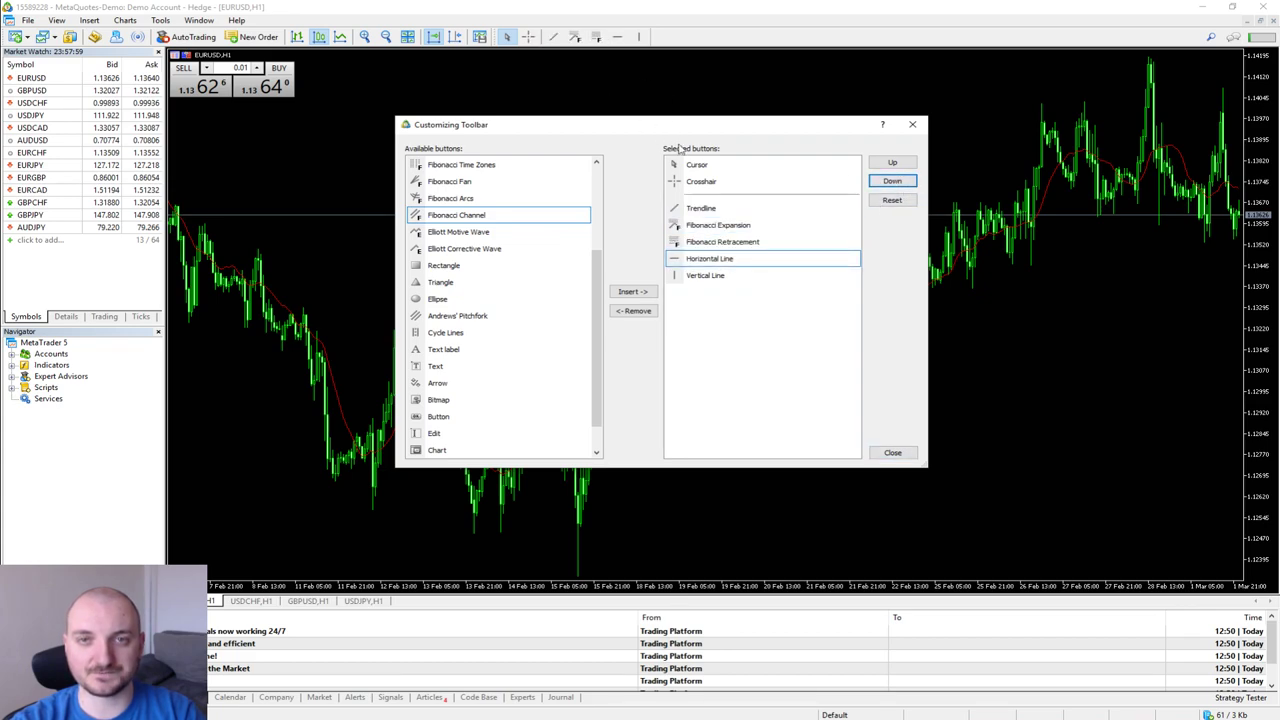
{"action": "left_click", "coordinate": [707, 210]}
{"action": "left_click", "coordinate": [892, 181]}
{"action": "left_click", "coordinate": [892, 181]}
{"action": "left_click", "coordinate": [892, 181]}
{"action": "left_click", "coordinate": [892, 181]}
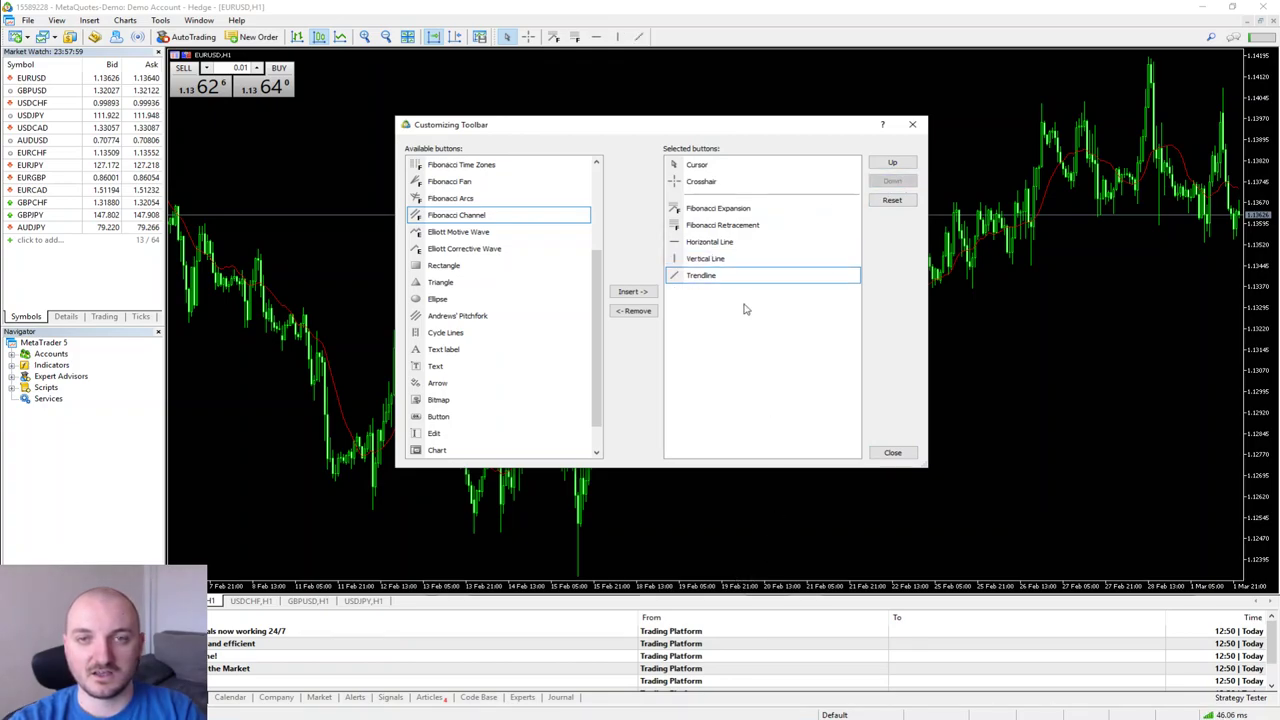
Insert Rectangle below Trendline and close the Customizing Toolbar window
{"action": "scroll", "coordinate": [598, 340], "scroll_direction": "down", "scroll_amount": 1}
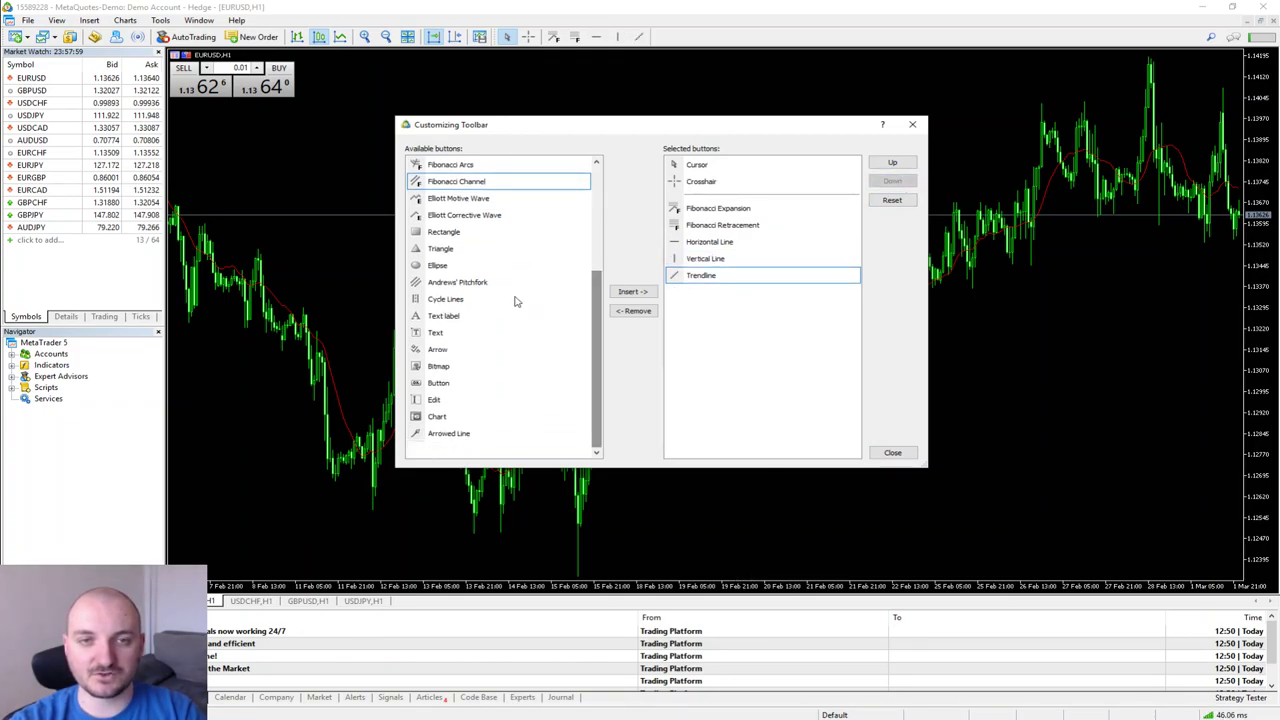
{"action": "left_click", "coordinate": [443, 232]}
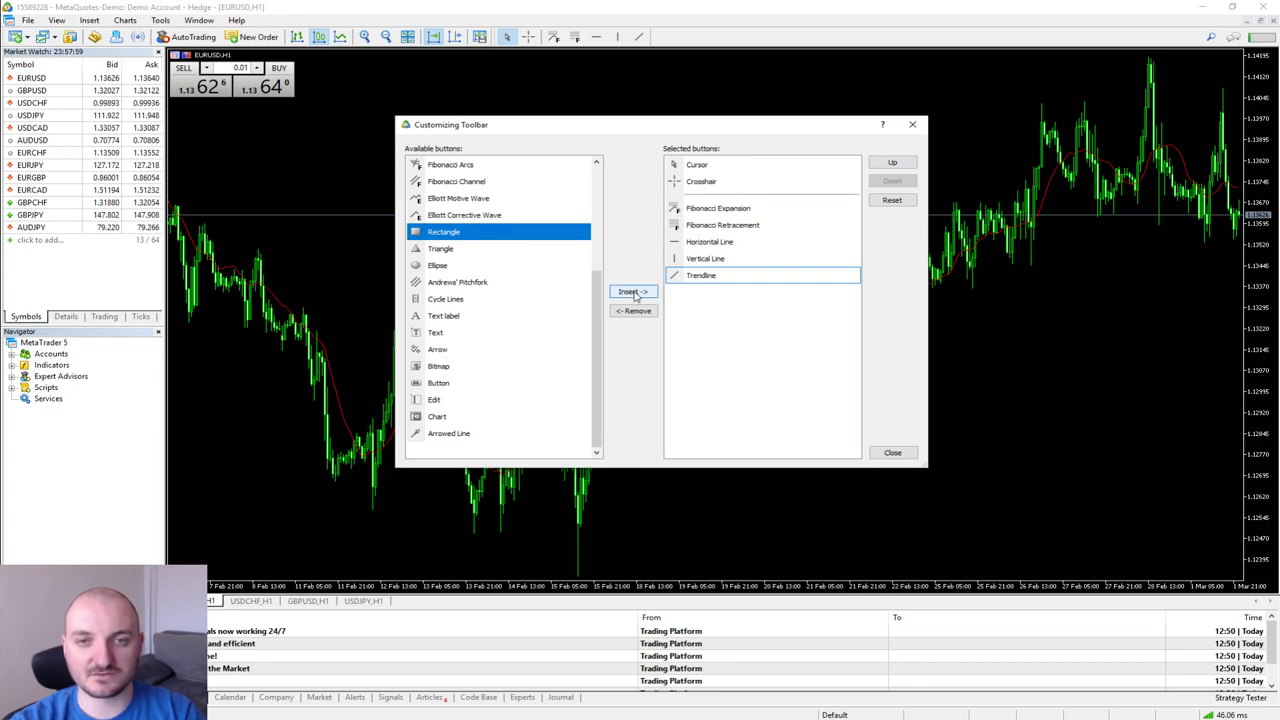
{"action": "left_click", "coordinate": [632, 292]}
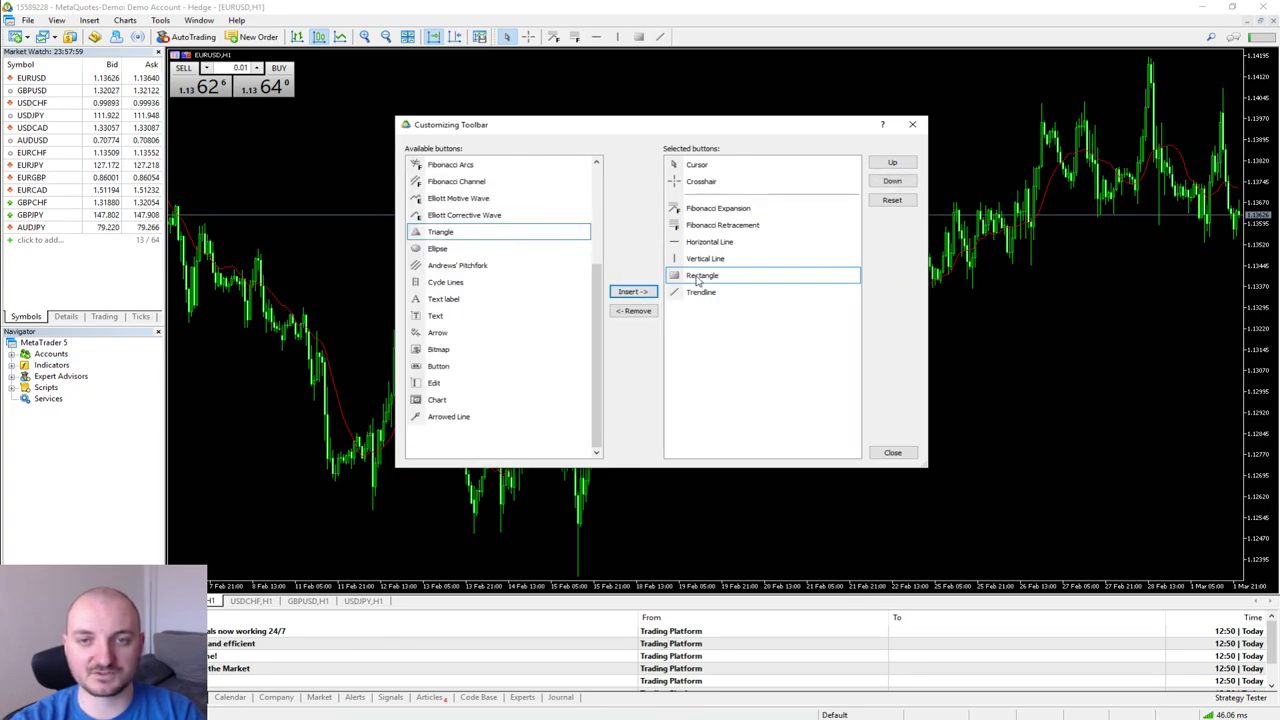
{"action": "left_click", "coordinate": [891, 182]}
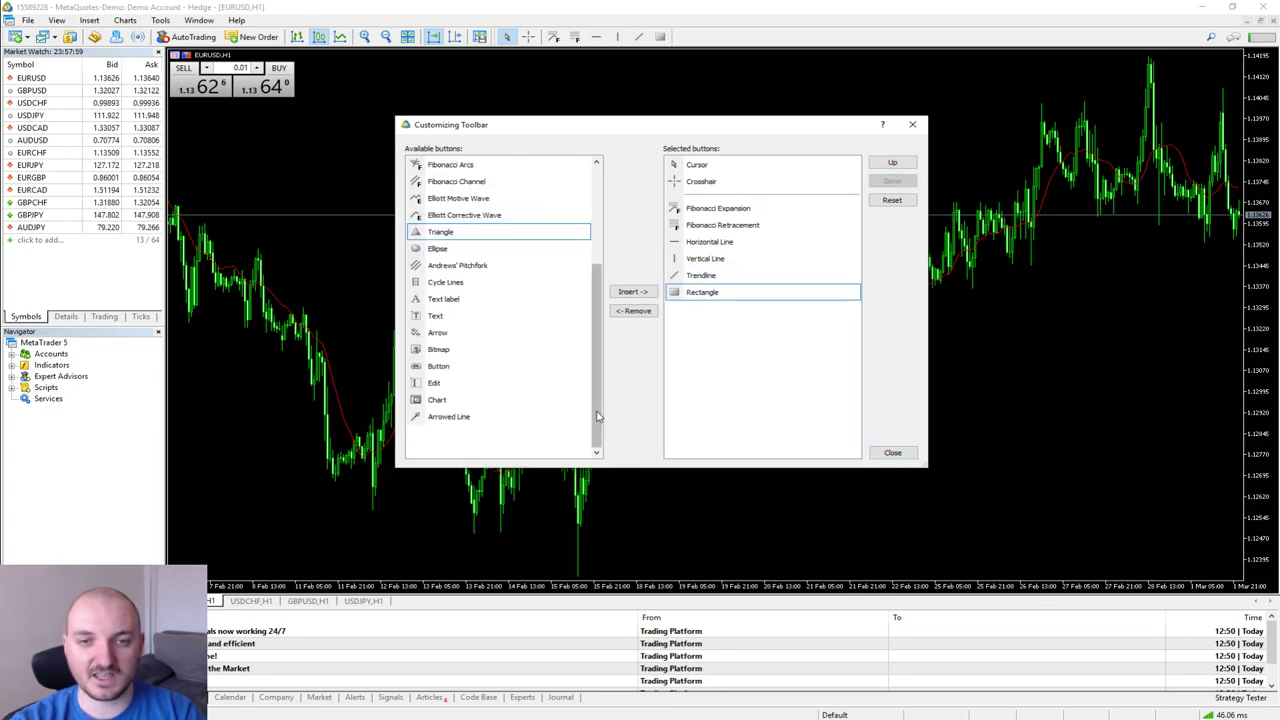
{"action": "left_click_drag", "start_coordinate": [597, 321], "coordinate": [597, 226]}
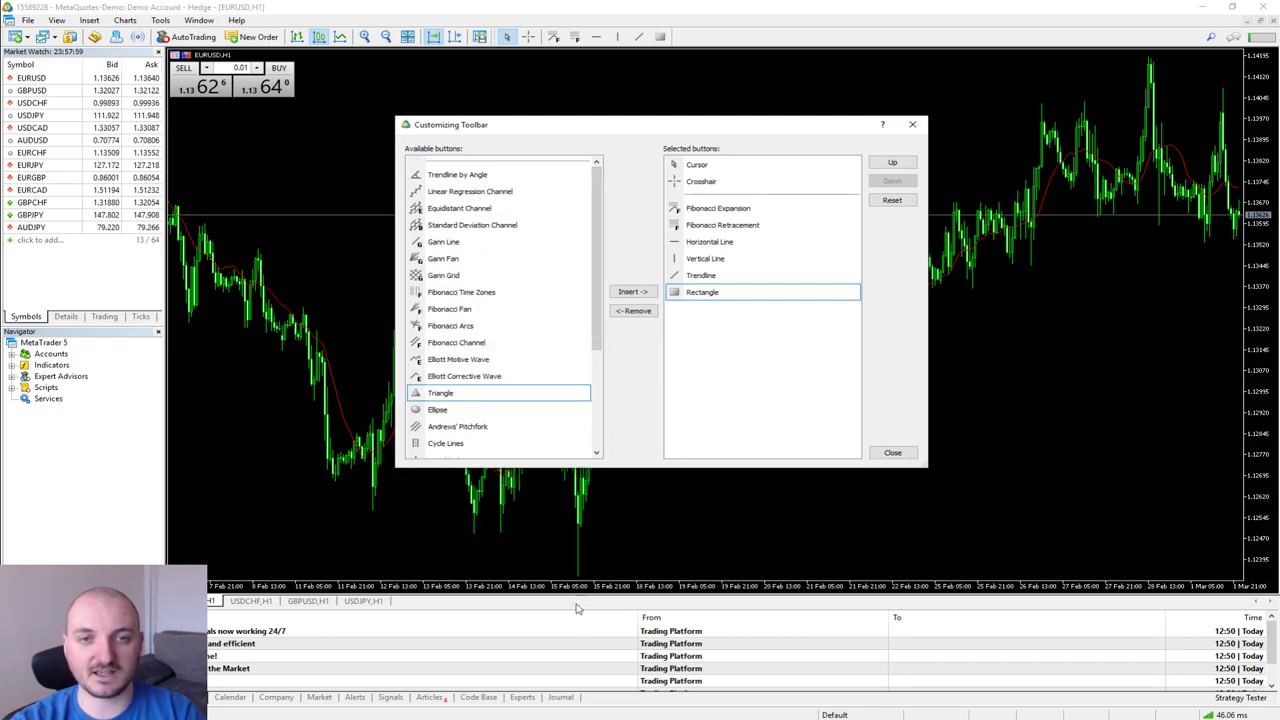
{"action": "left_click", "coordinate": [892, 452]}
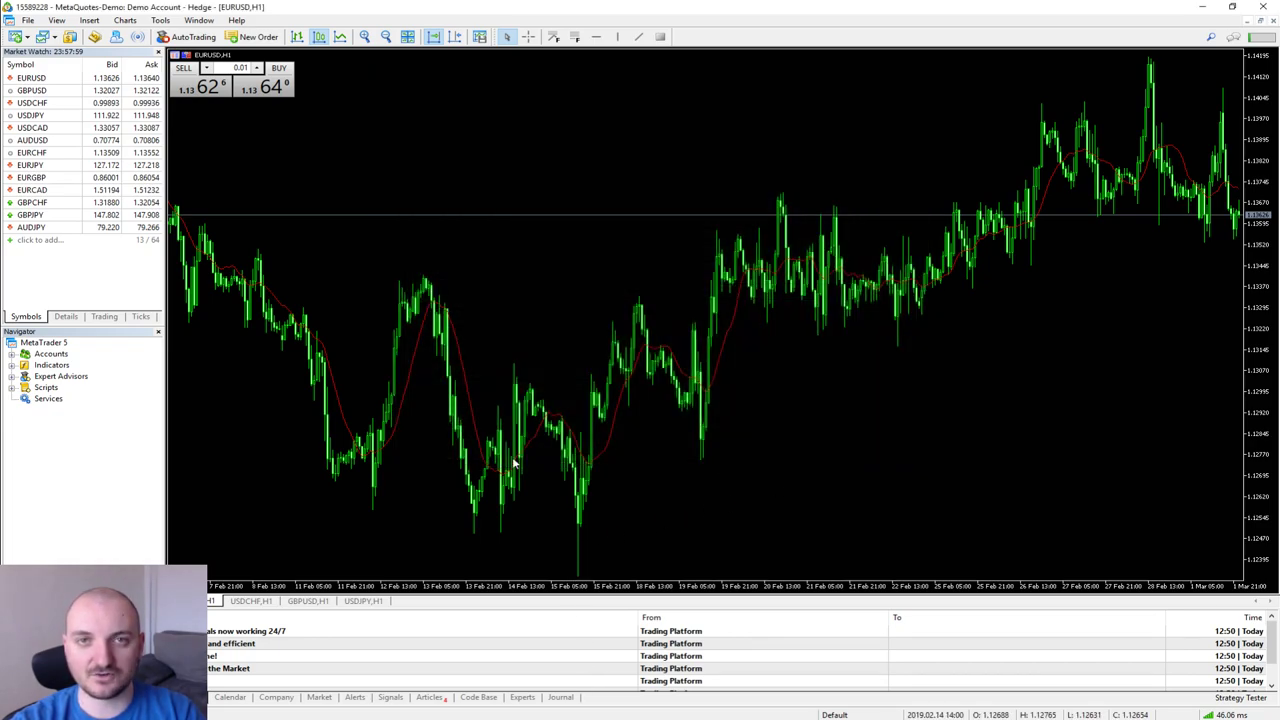
{"action": "left_click", "coordinate": [532, 38]}
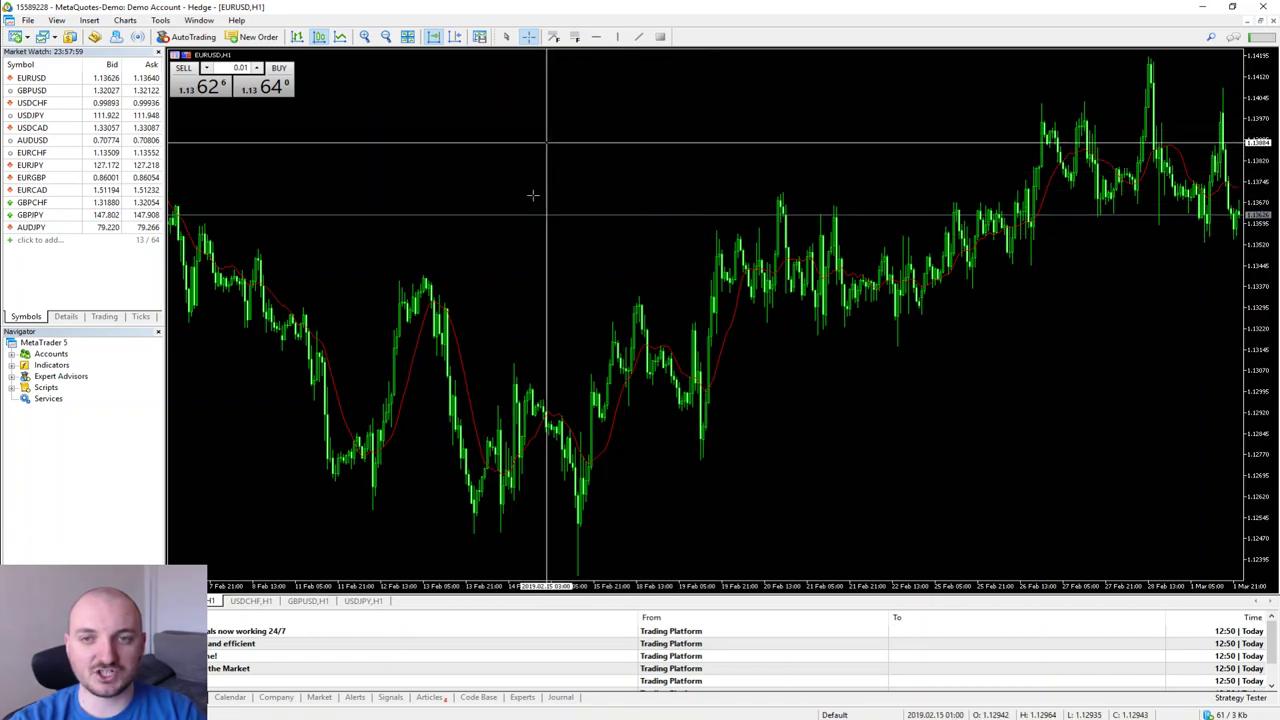
{"action": "left_click_drag", "start_coordinate": [432, 272], "coordinate": [481, 415]}
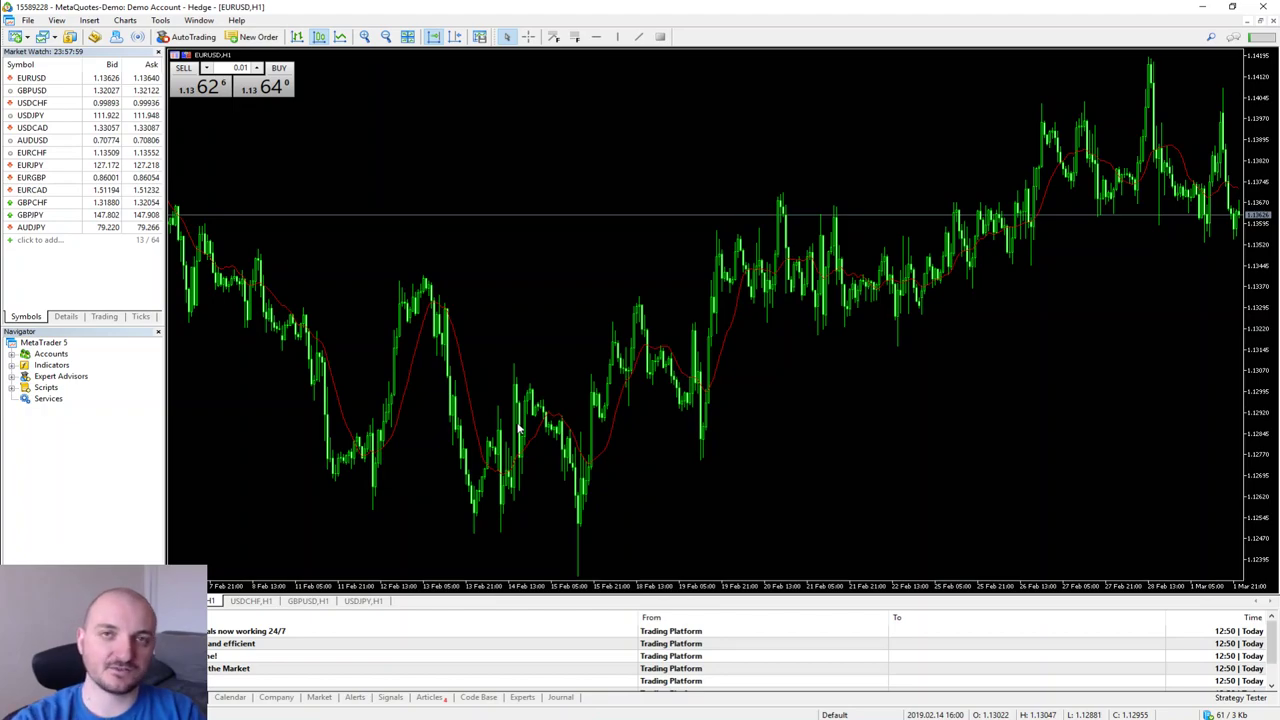
{"action": "left_click", "coordinate": [528, 36]}
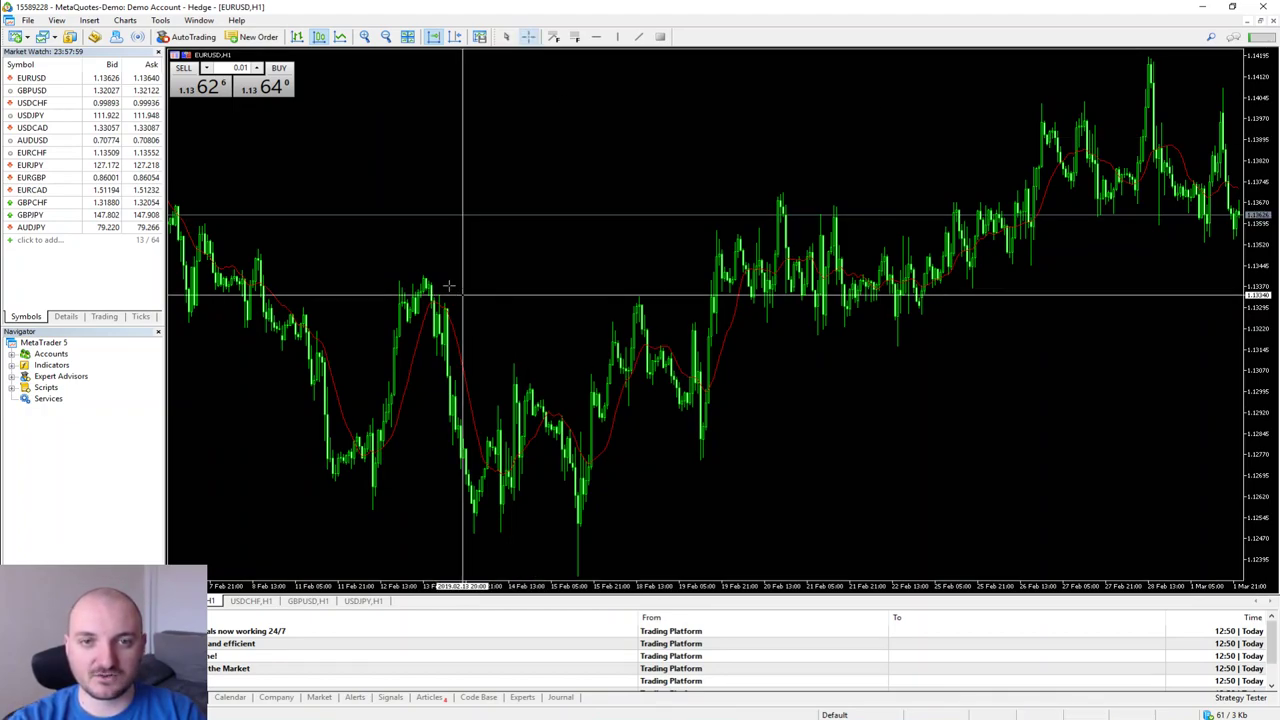
{"action": "left_click_drag", "start_coordinate": [440, 272], "coordinate": [483, 148]}
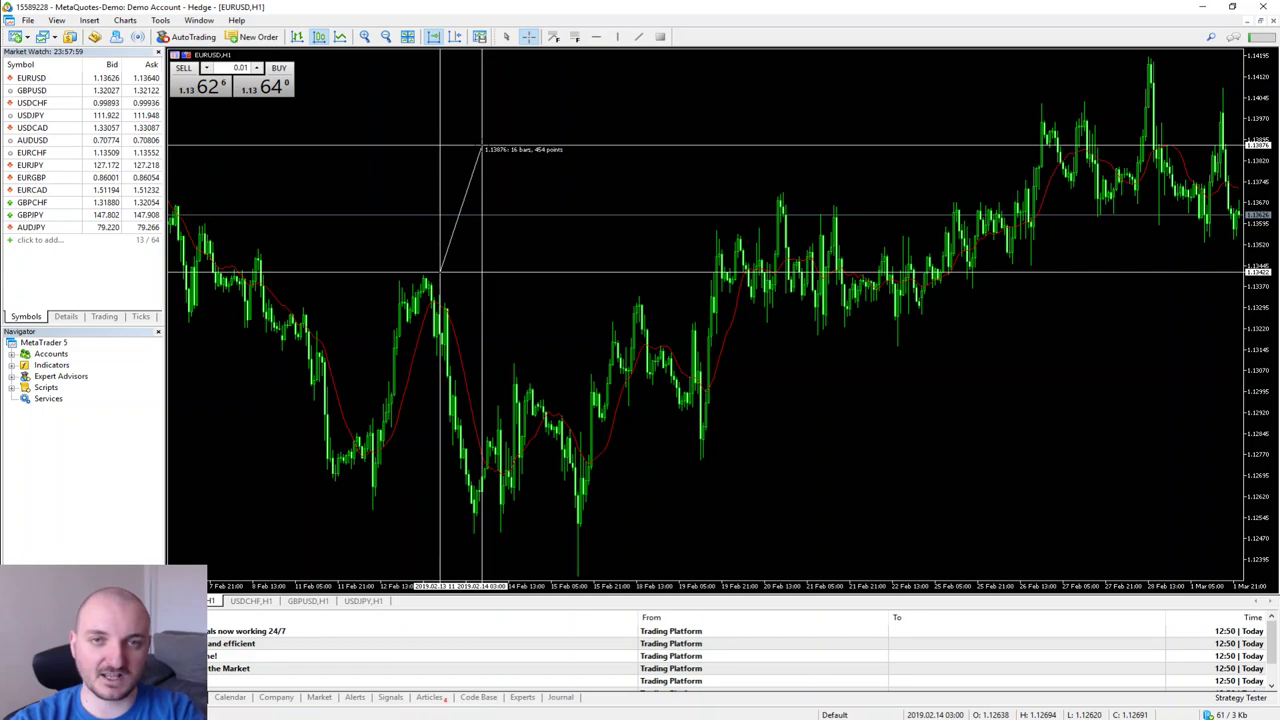
{"action": "left_click_drag", "start_coordinate": [483, 148], "coordinate": [788, 530]}
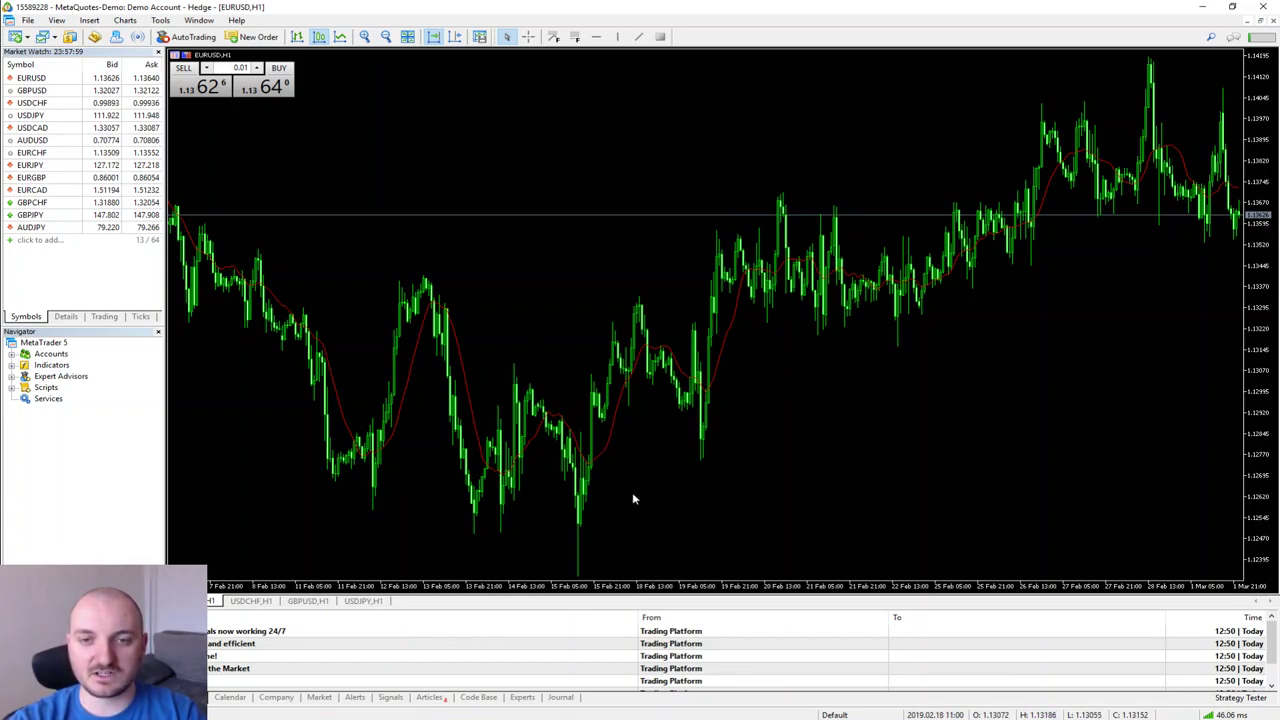
{"action": "middle_click", "coordinate": [524, 159]}
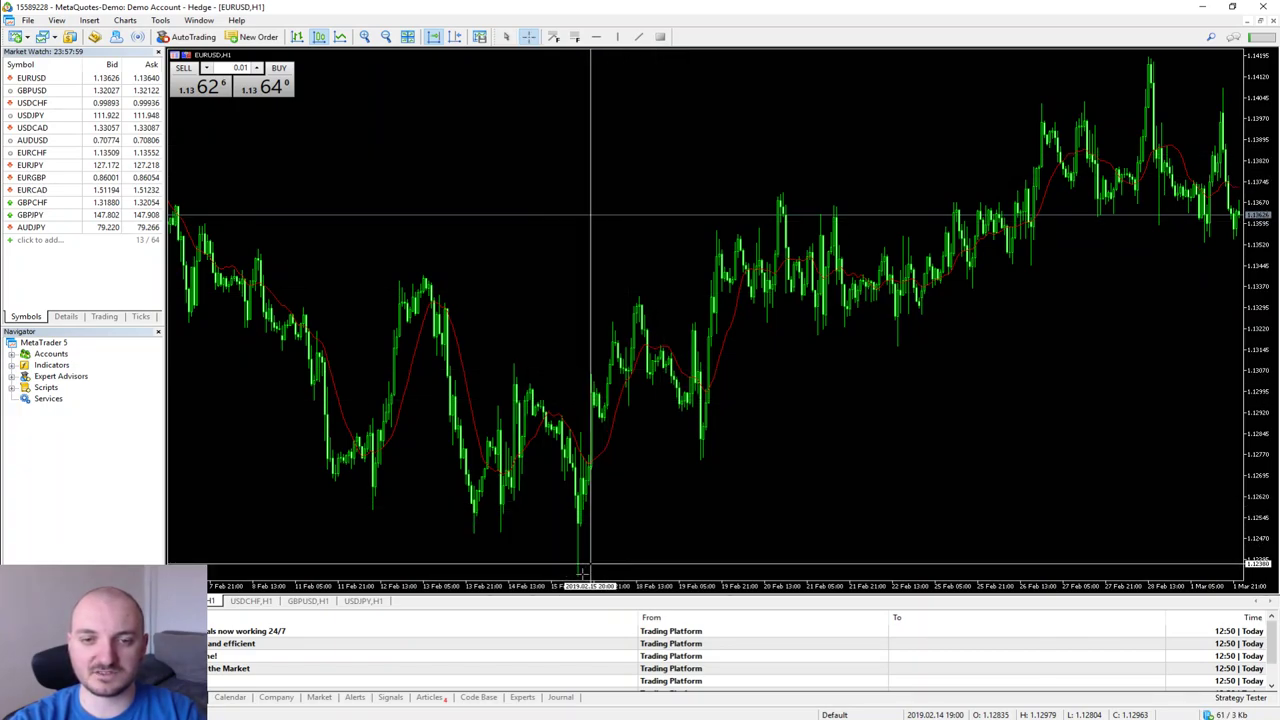
{"action": "mouse_move", "coordinate": [578, 578]}
{"action": "left_mouse_down"}
{"action": "mouse_move", "coordinate": [848, 315]}
{"action": "mouse_move", "coordinate": [990, 214]}
{"action": "mouse_move", "coordinate": [982, 200]}
{"action": "left_mouse_up"}
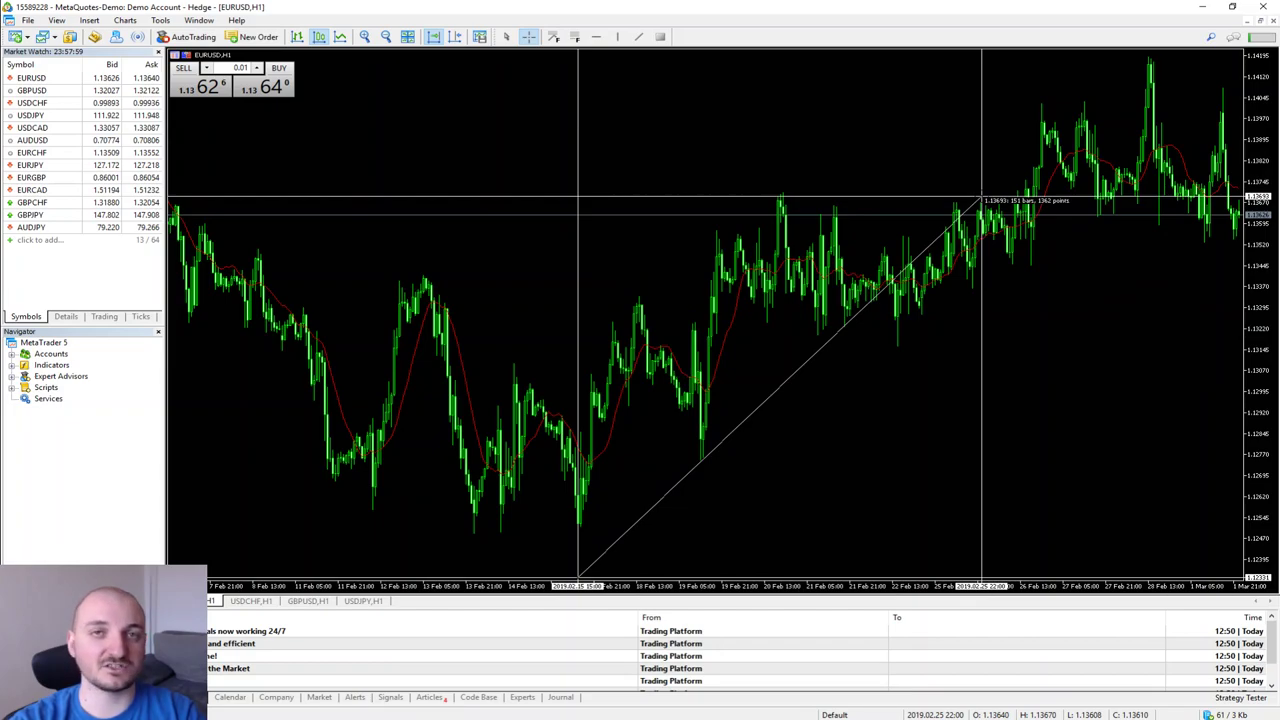
{"action": "left_click_drag", "start_coordinate": [982, 200], "coordinate": [982, 201]}
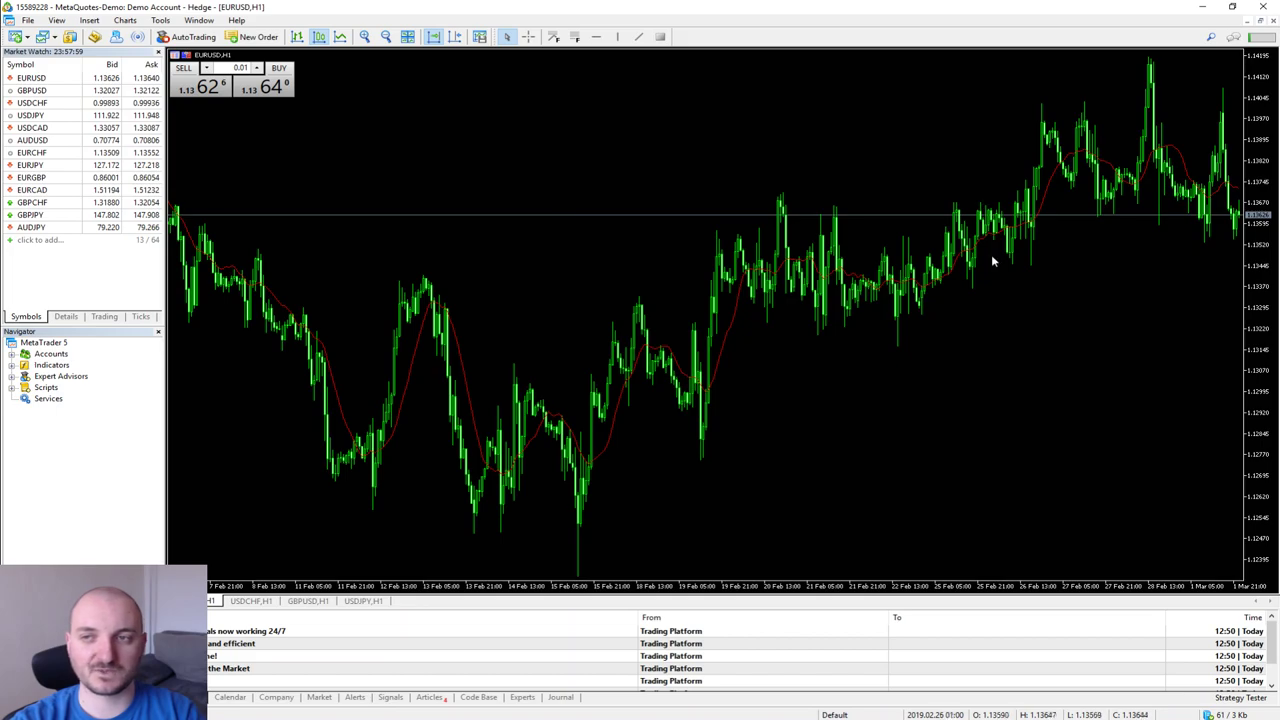
Select the Trend Line tool and dismiss the stray chart and toolbar menus
{"action": "left_click", "coordinate": [640, 37]}
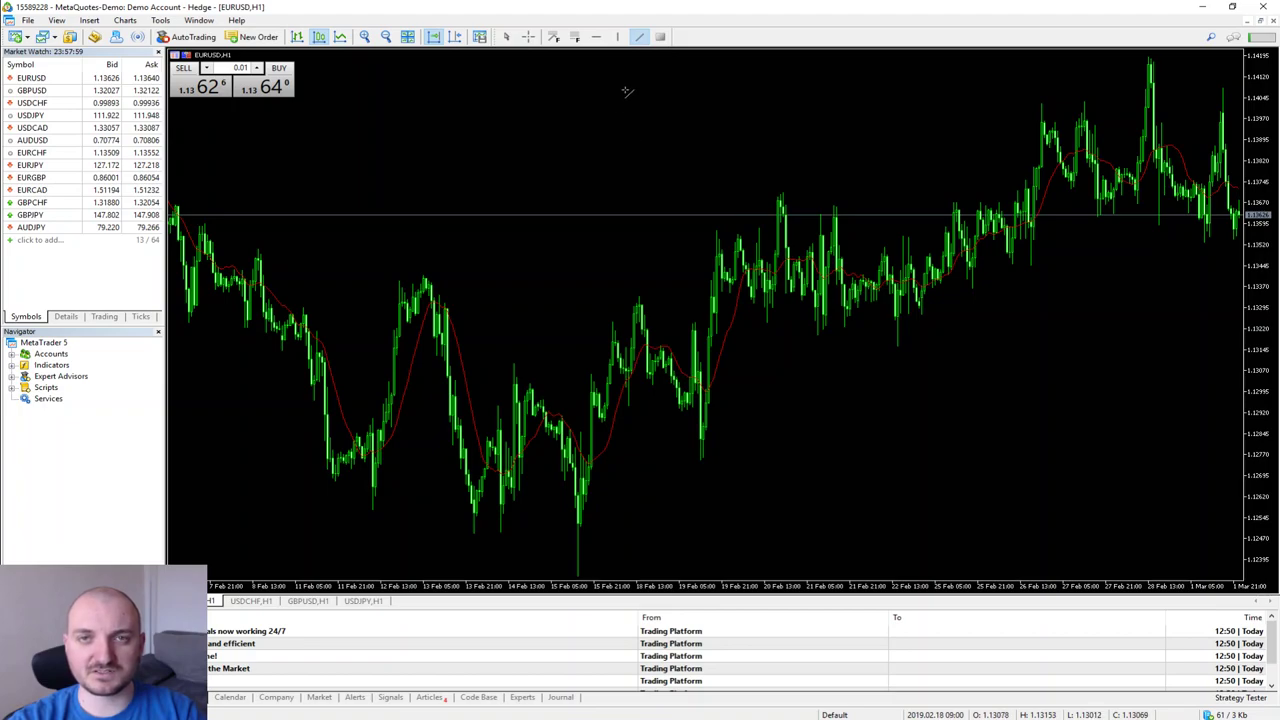
{"action": "right_click", "coordinate": [625, 90]}
{"action": "key", "text": "Escape"}
{"action": "key", "text": "Escape"}
{"action": "right_click", "coordinate": [638, 40]}
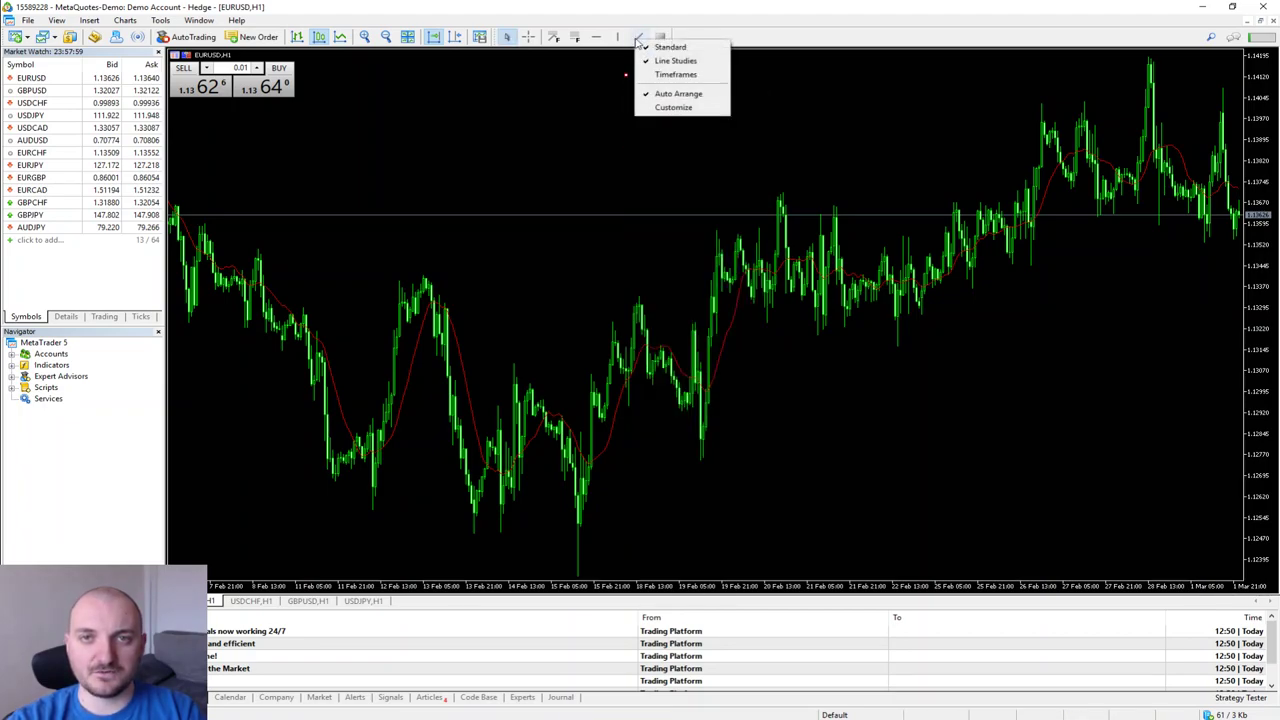
{"action": "key", "text": "Escape"}
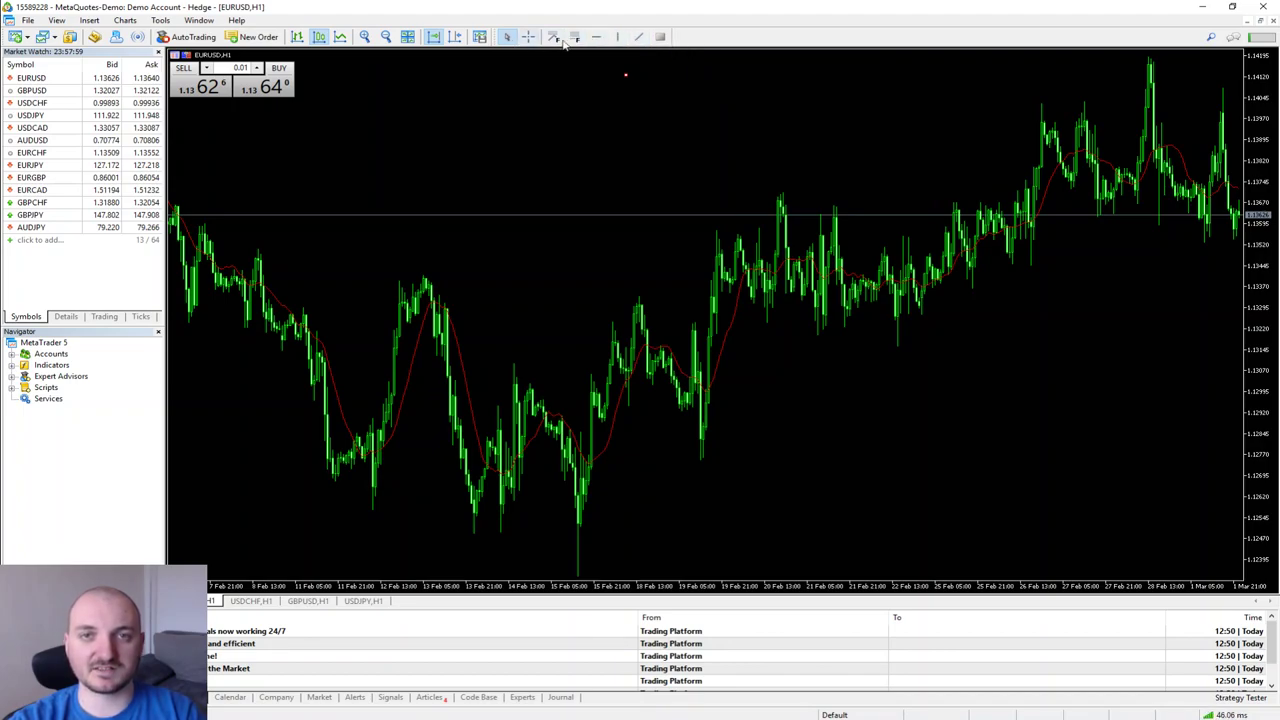
{"action": "right_click", "coordinate": [626, 76]}
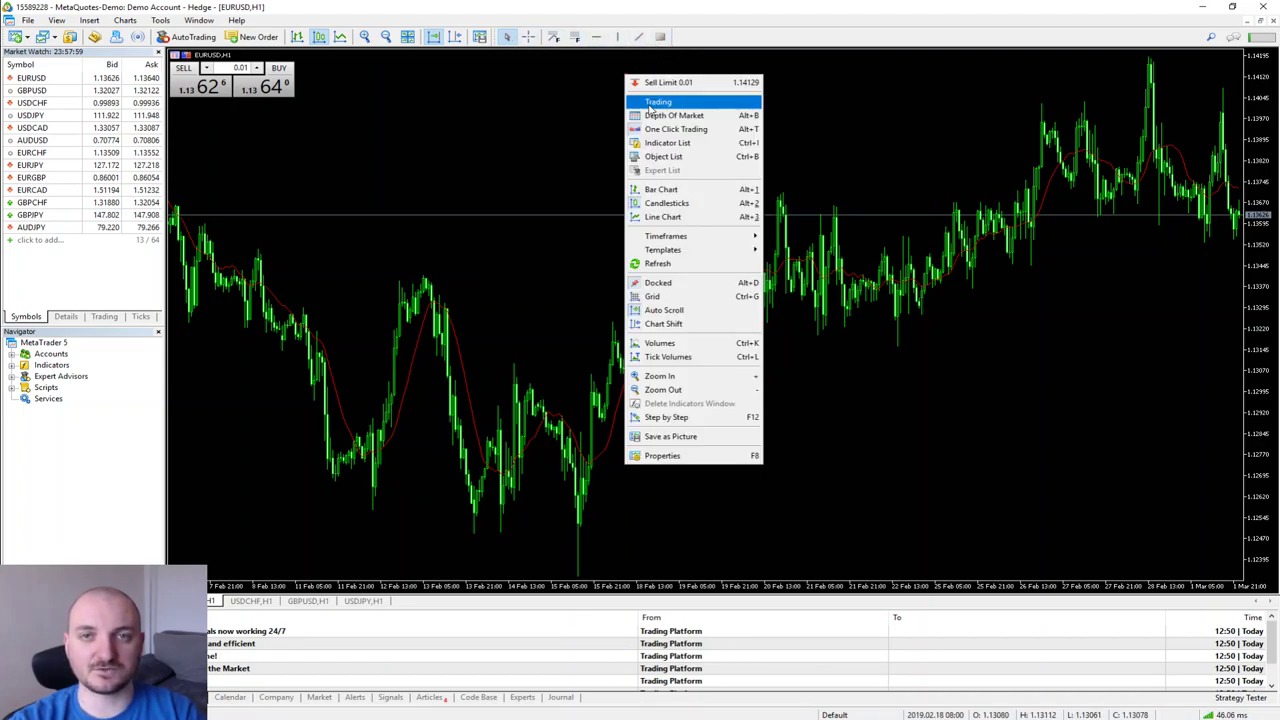
{"action": "left_click", "coordinate": [580, 114]}
Draw a rising trend line and drag its lower end to the mid-February low
{"action": "left_click", "coordinate": [639, 37]}
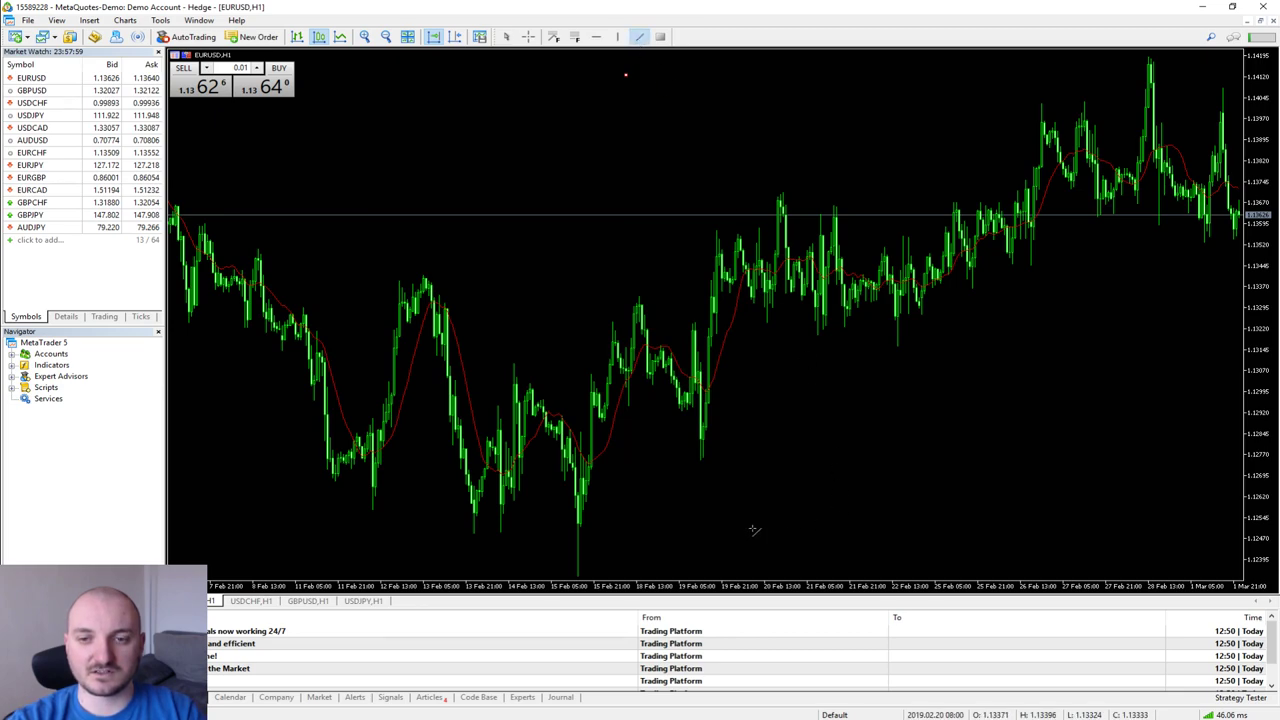
{"action": "left_click_drag", "start_coordinate": [754, 530], "coordinate": [1135, 285]}
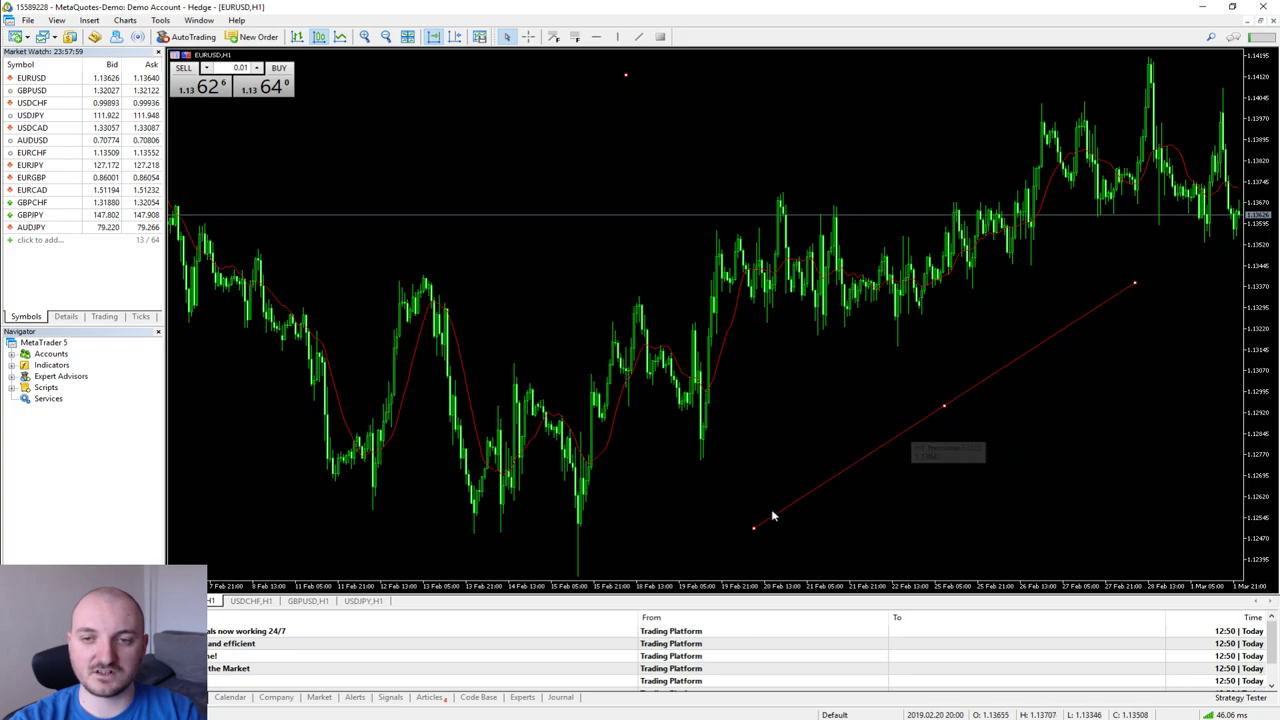
{"action": "left_click_drag", "start_coordinate": [754, 531], "coordinate": [818, 458]}
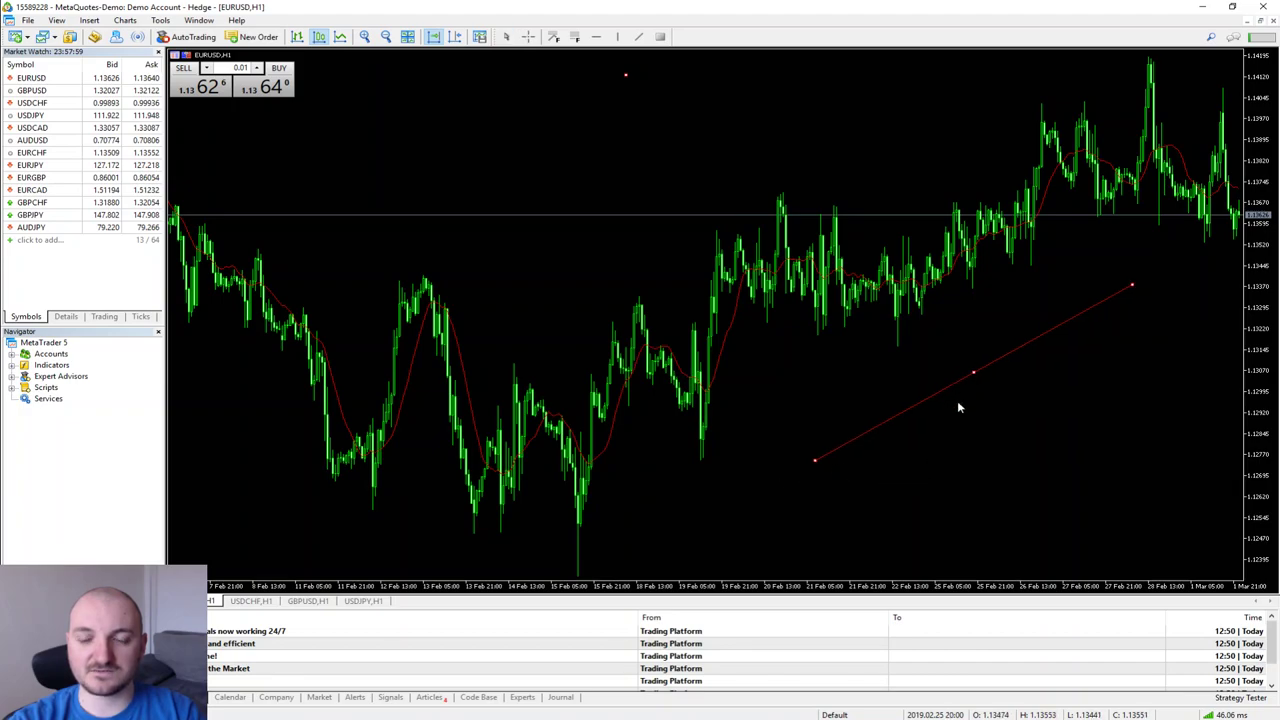
{"action": "left_click_drag", "start_coordinate": [957, 400], "coordinate": [929, 377]}
{"action": "left_click_drag", "start_coordinate": [770, 466], "coordinate": [578, 576]}
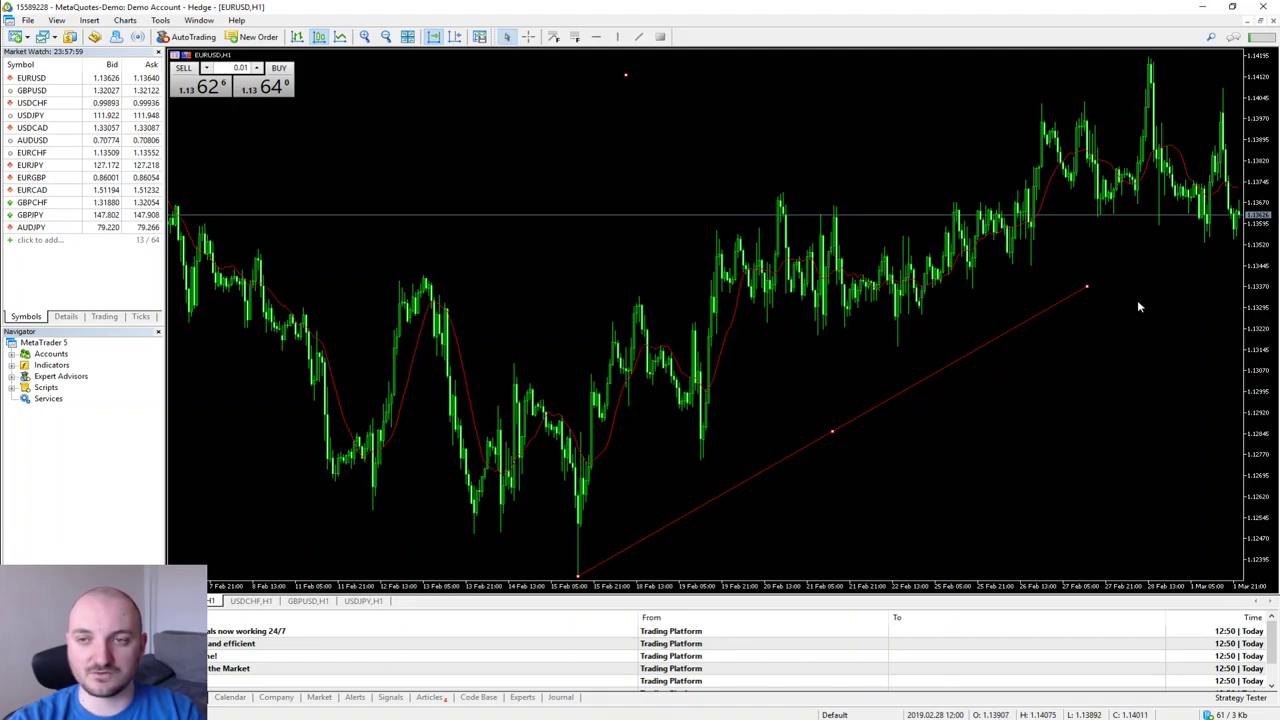
Drag the trendline's upper end back to the 22 Feb bars and scroll the chart slightly
{"action": "left_click_drag", "start_coordinate": [1087, 285], "coordinate": [887, 293]}
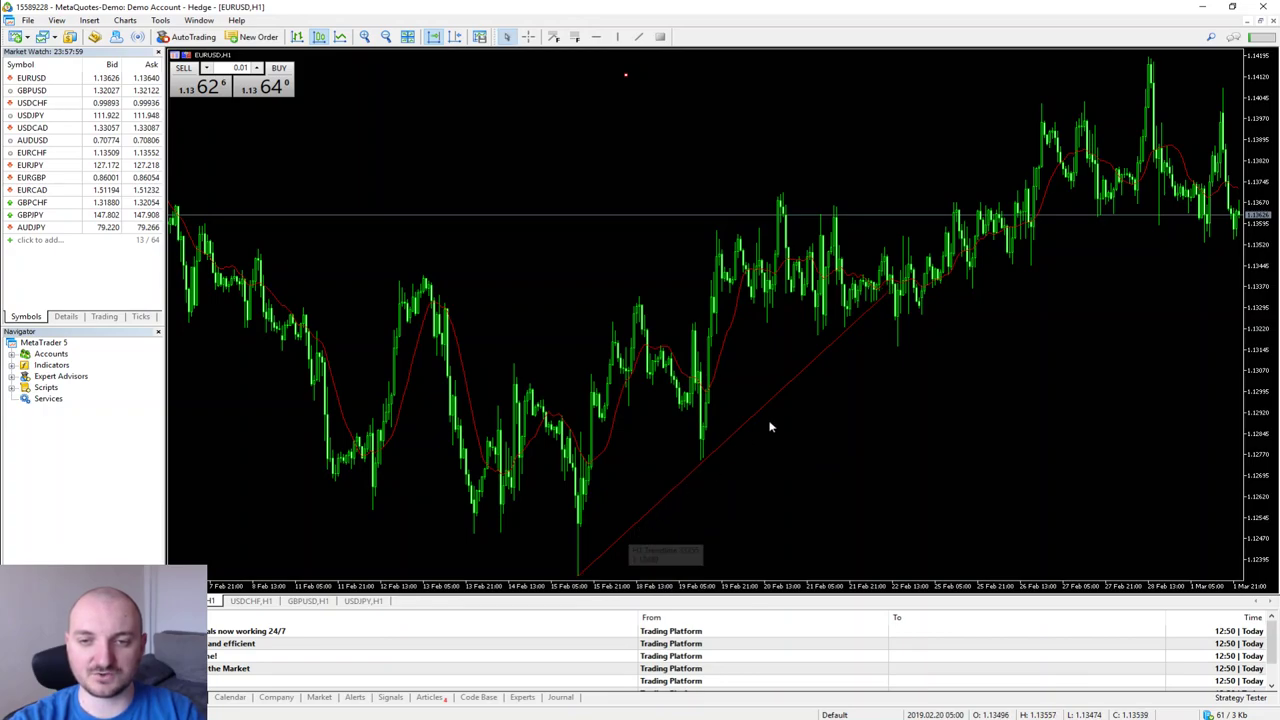
{"action": "scroll", "coordinate": [885, 297], "scroll_direction": "up", "scroll_amount": 3}
{"action": "scroll", "coordinate": [885, 297], "scroll_direction": "up", "scroll_amount": 4}
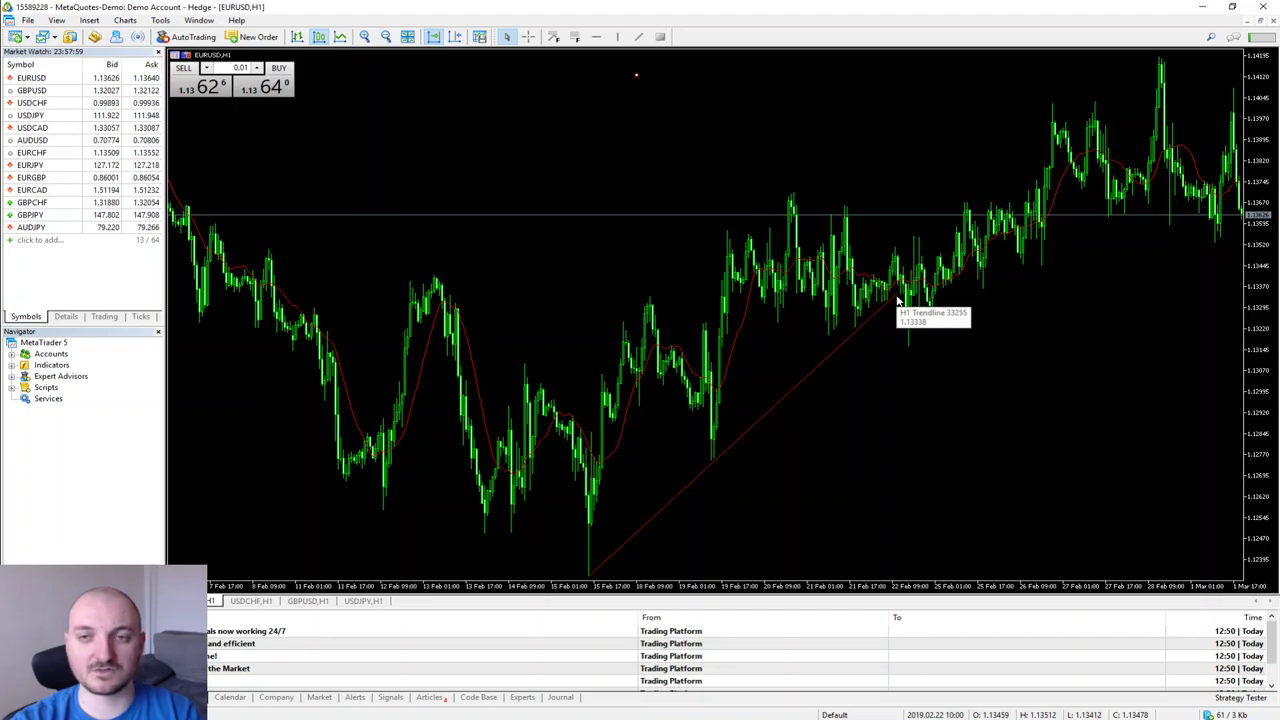
Select the red trendline and delete it from its right-click menu
{"action": "double_click", "coordinate": [898, 298]}
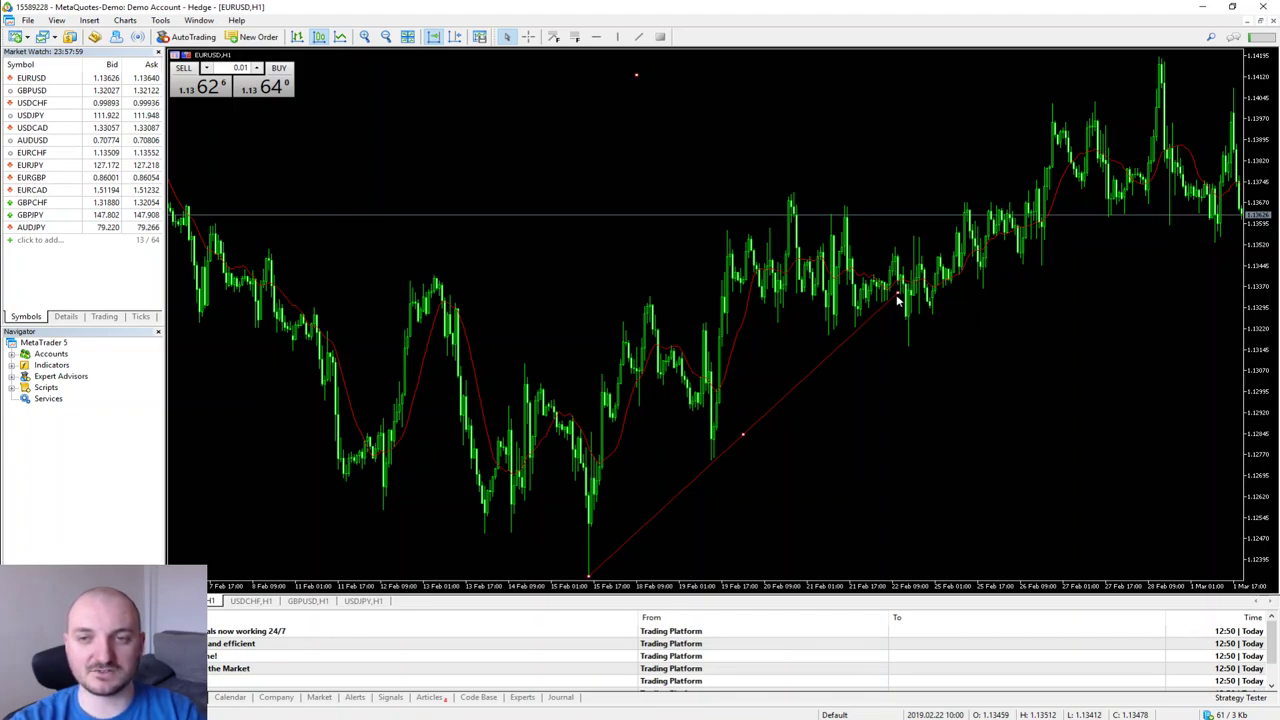
{"action": "left_click_drag", "start_coordinate": [898, 297], "coordinate": [891, 322]}
{"action": "right_click", "coordinate": [890, 316]}
{"action": "left_click", "coordinate": [915, 356]}
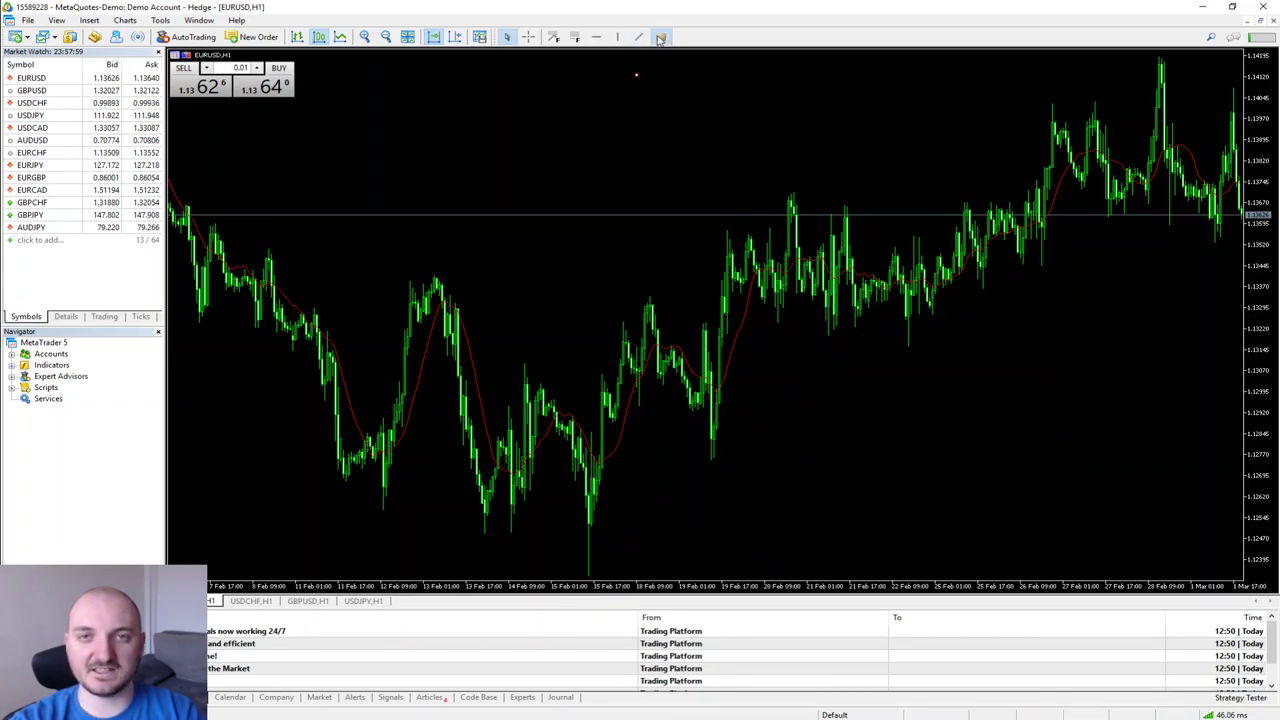
Draw a trial rectangle above mid-February prices, resize it, then delete it
{"action": "left_click", "coordinate": [660, 36]}
{"action": "left_click_drag", "start_coordinate": [500, 119], "coordinate": [639, 248]}
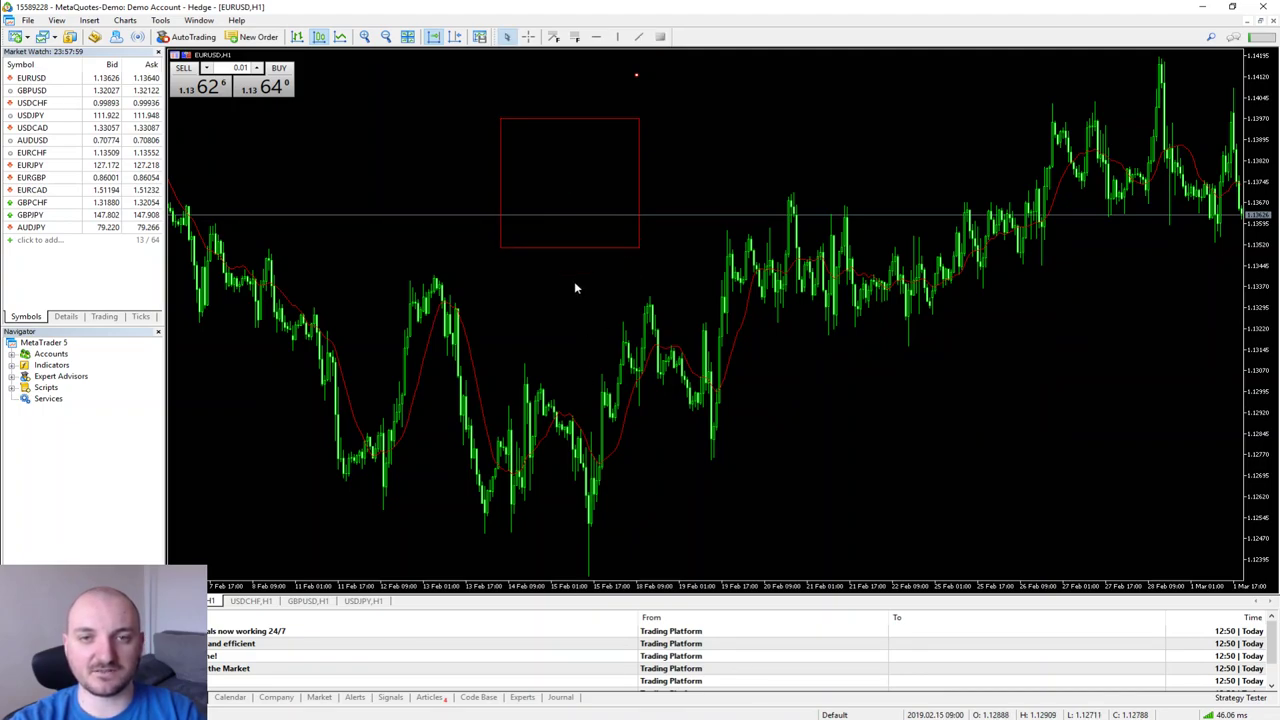
{"action": "double_click", "coordinate": [639, 249]}
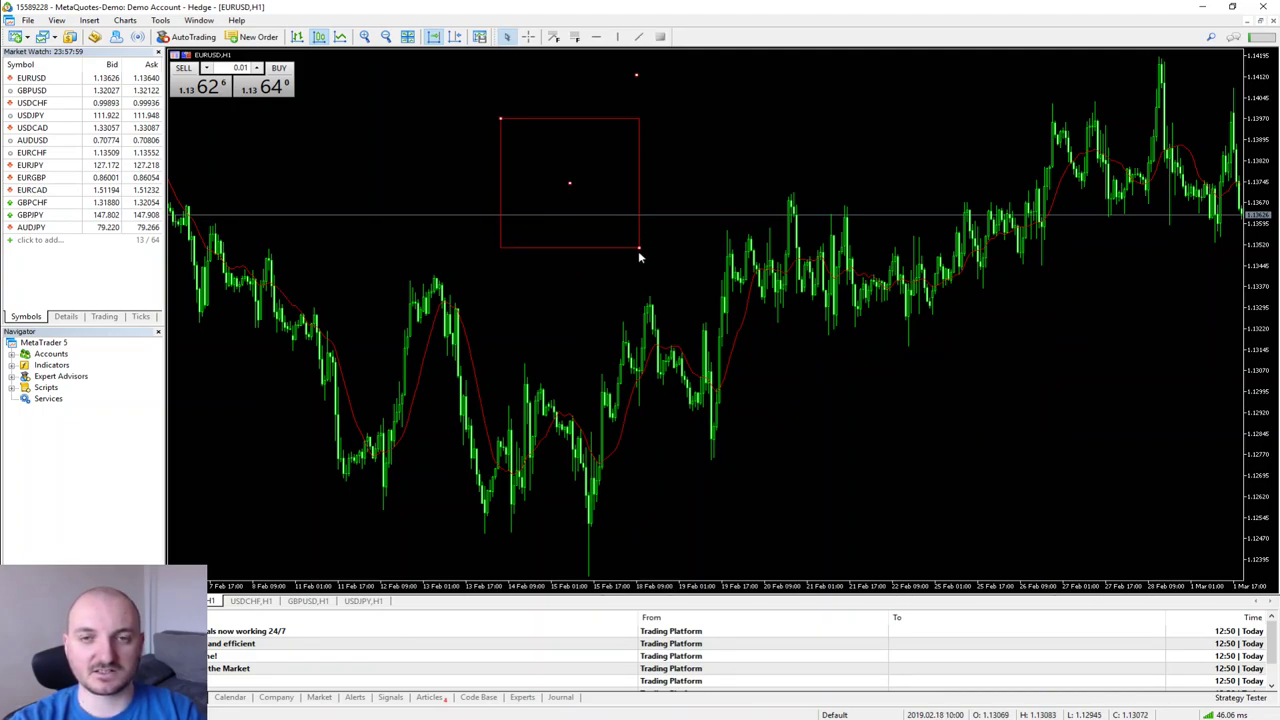
{"action": "mouse_move", "coordinate": [640, 249]}
{"action": "left_mouse_down"}
{"action": "mouse_move", "coordinate": [679, 300]}
{"action": "mouse_move", "coordinate": [623, 239]}
{"action": "left_mouse_up"}
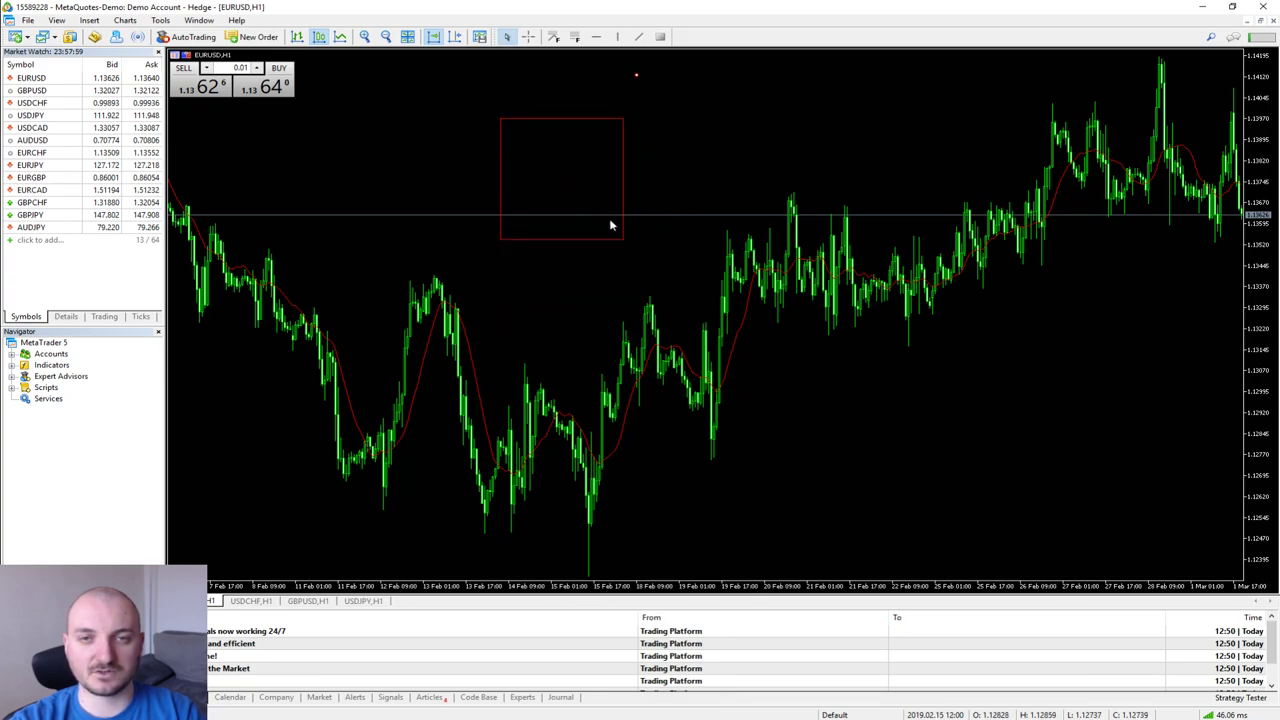
{"action": "left_click_drag", "start_coordinate": [576, 196], "coordinate": [557, 140]}
{"action": "right_click", "coordinate": [616, 124]}
{"action": "left_click", "coordinate": [679, 158]}
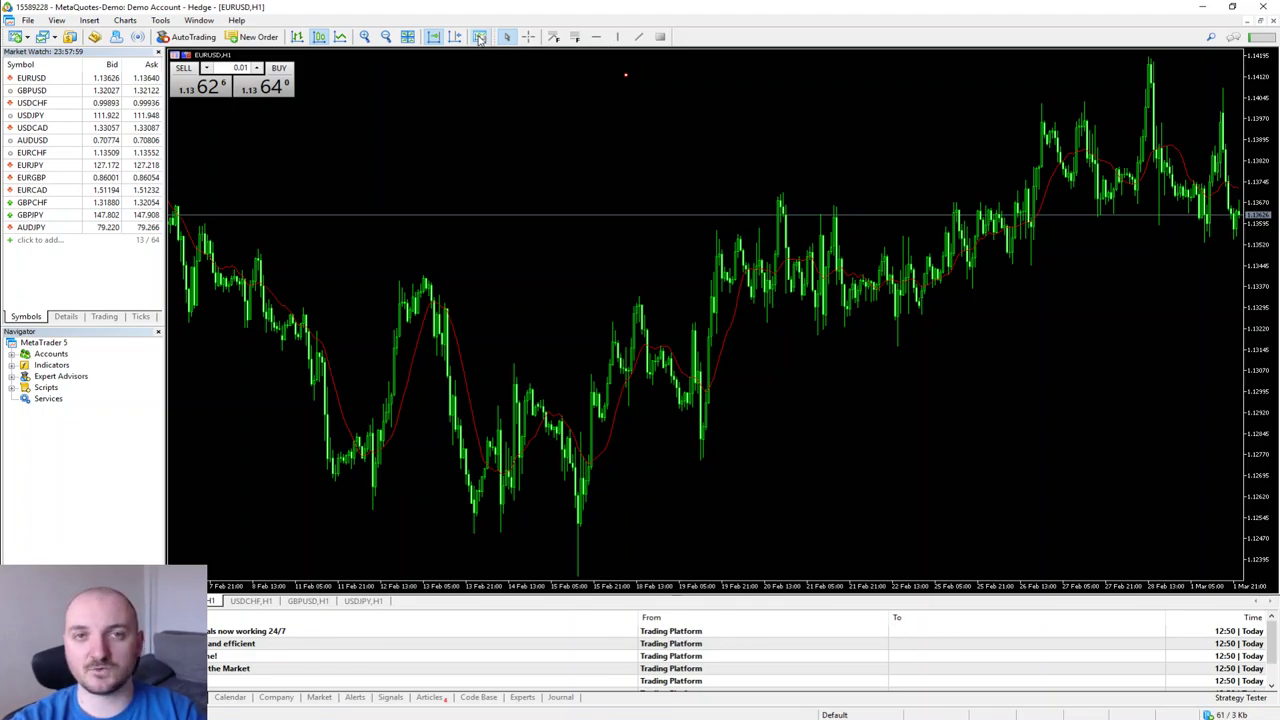
{"action": "left_click", "coordinate": [28, 20]}
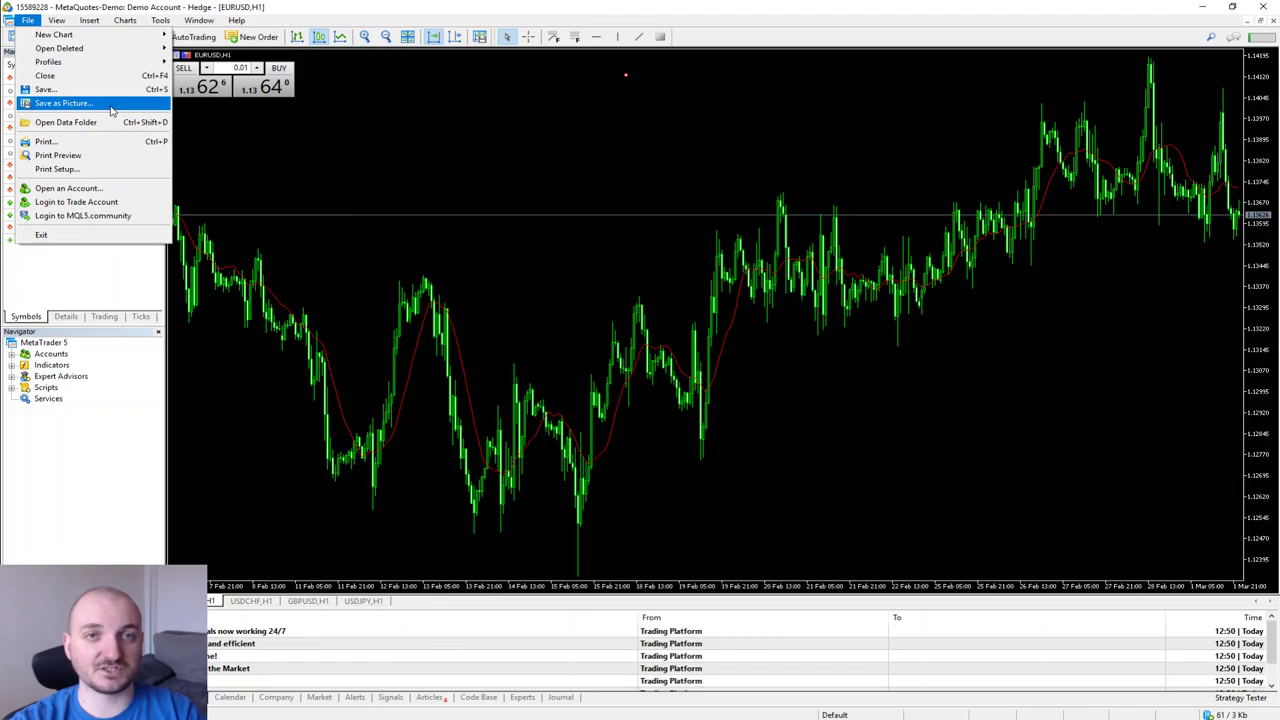
{"action": "left_click", "coordinate": [514, 116]}
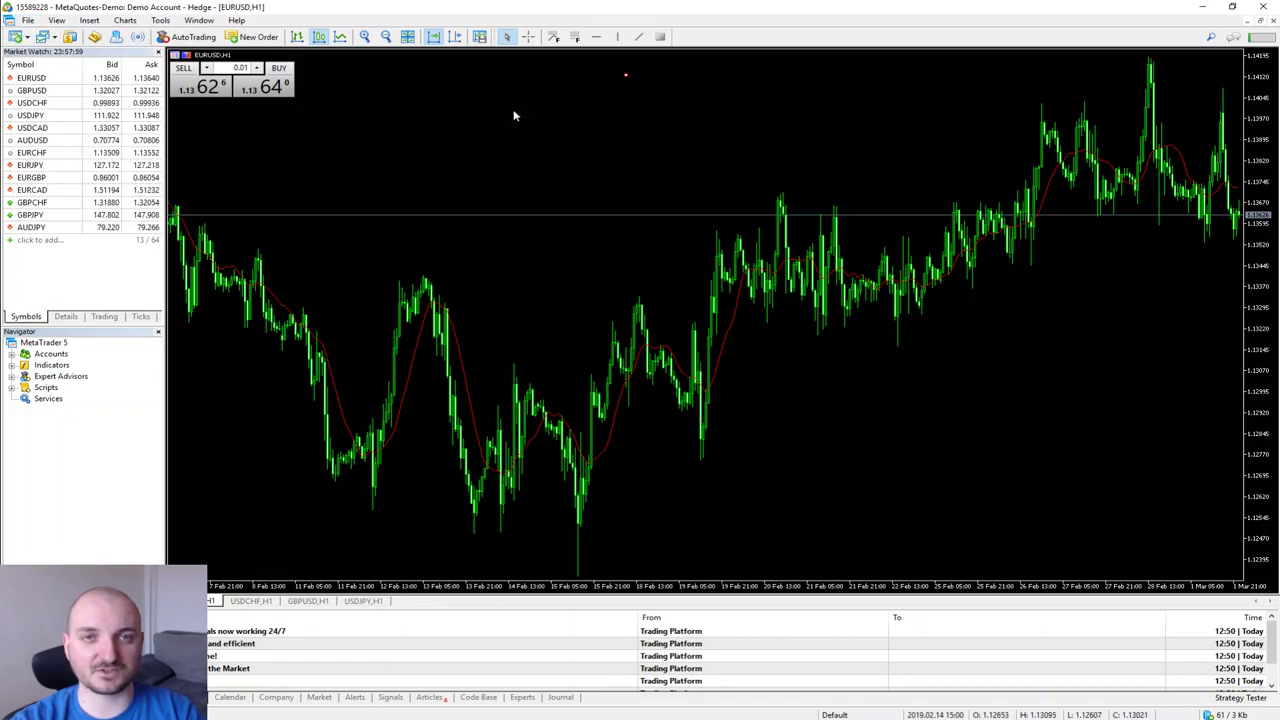
Toggle the chart shift margin after the last bar and briefly try the crosshair, leaving it off
{"action": "left_click", "coordinate": [456, 38]}
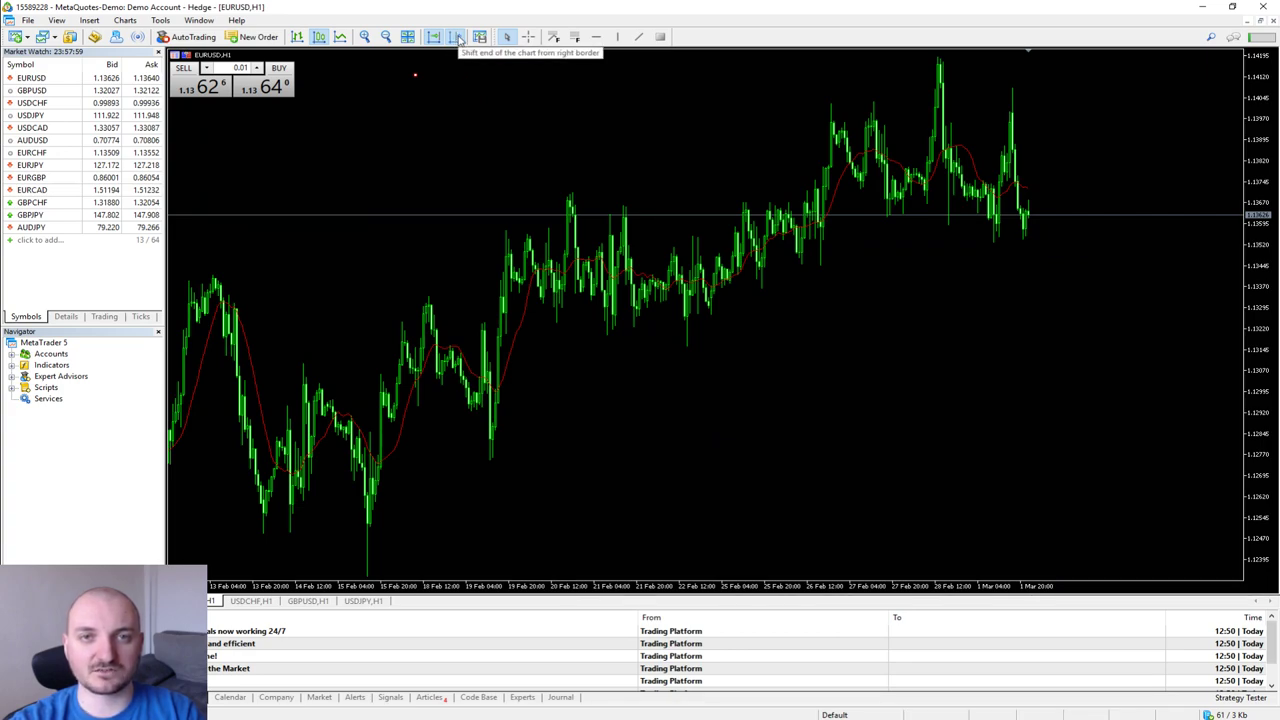
{"action": "left_click", "coordinate": [456, 38]}
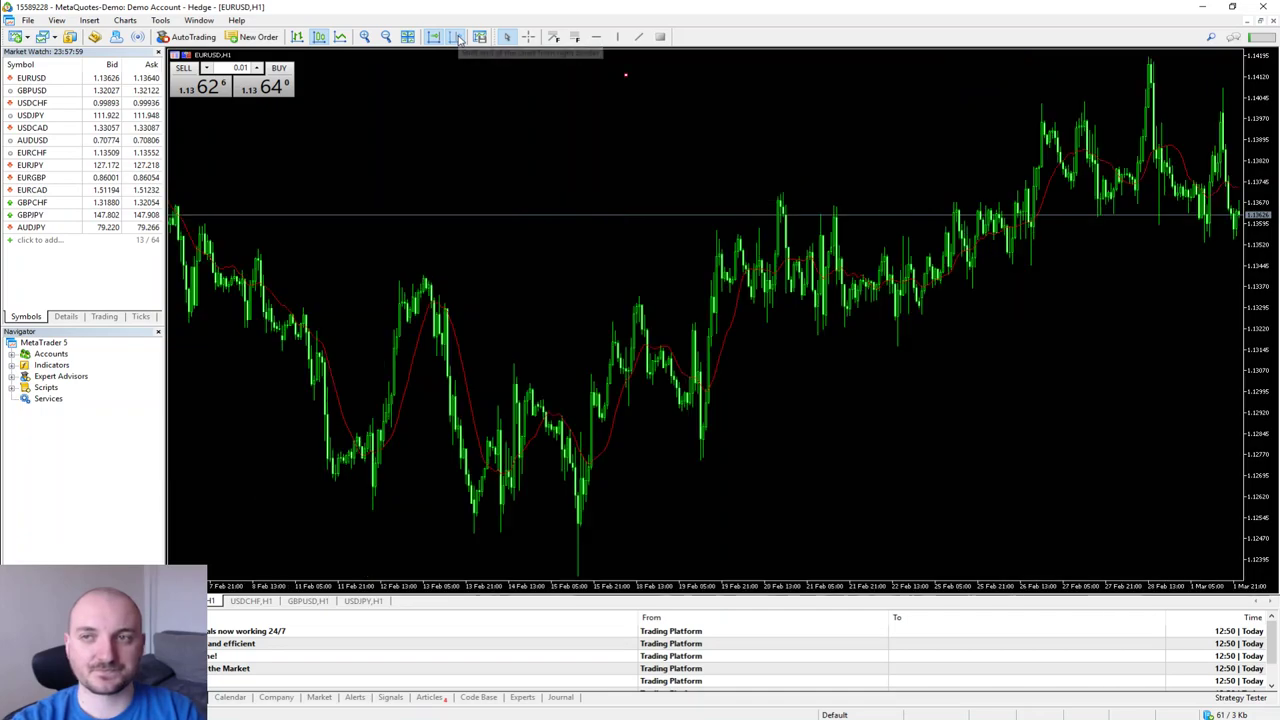
{"action": "key", "text": "ctrl+f"}
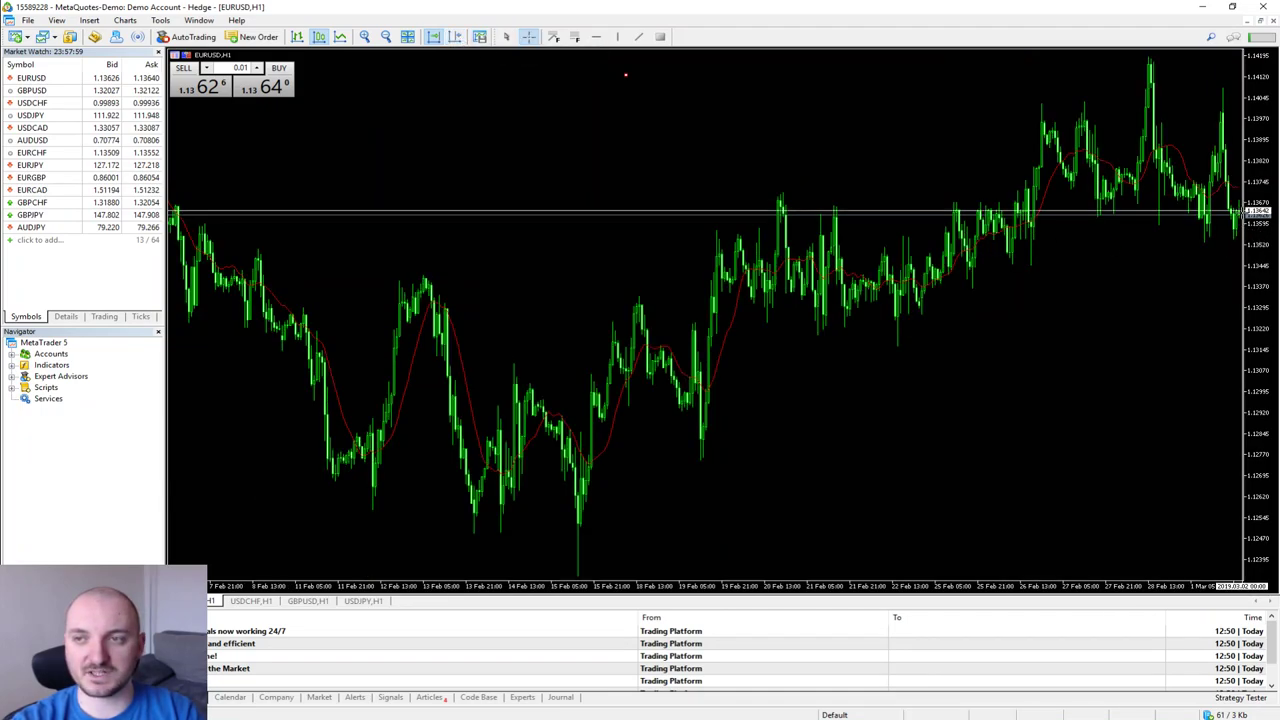
{"action": "key", "text": "Escape"}
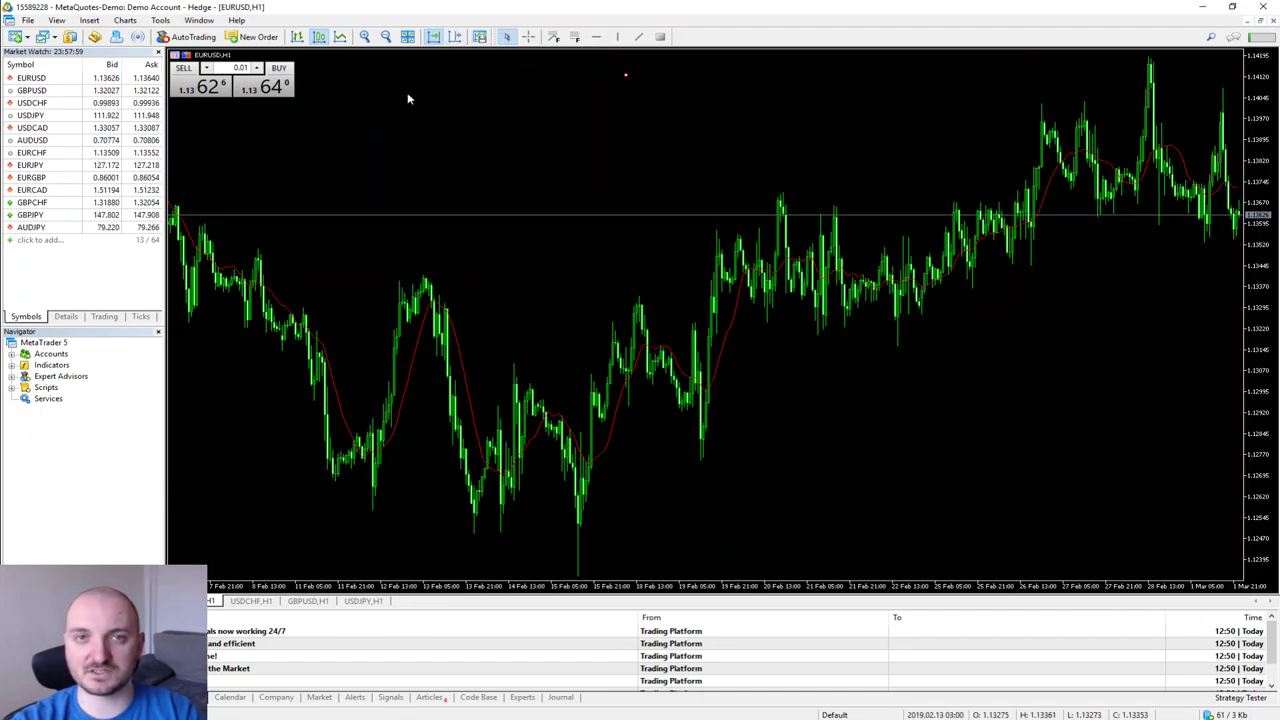
{"action": "left_click", "coordinate": [455, 37]}
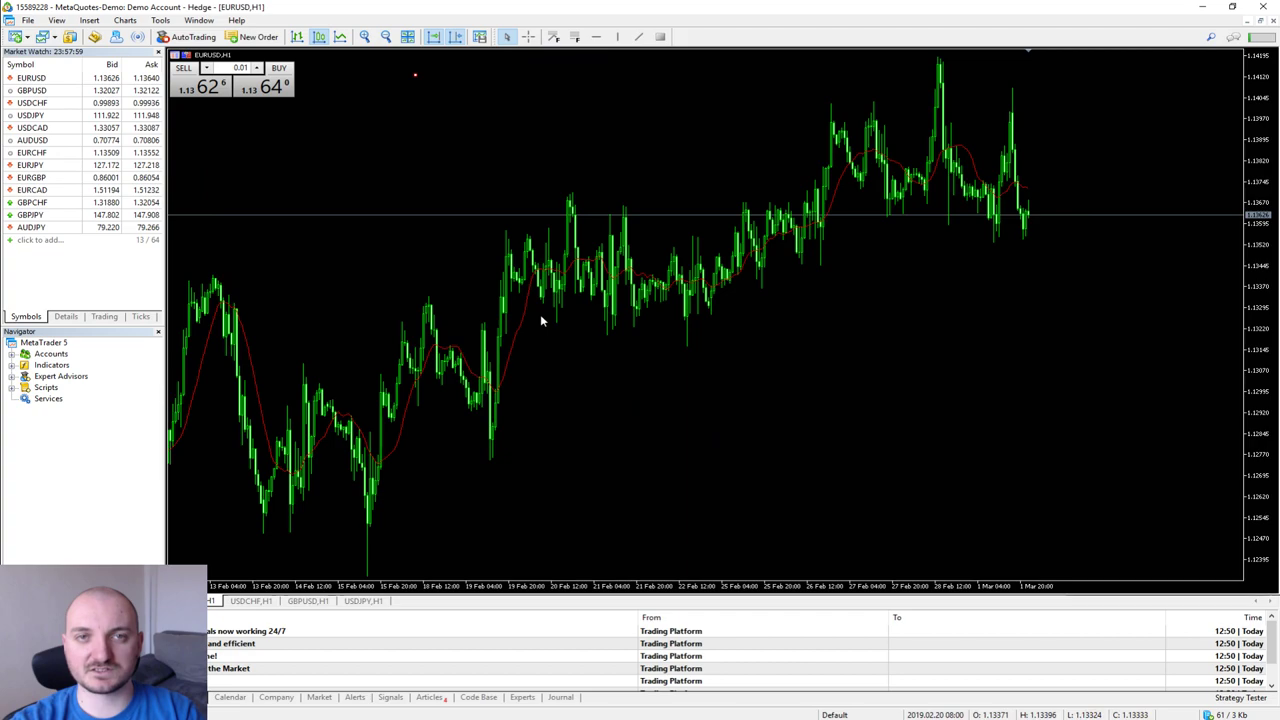
{"action": "middle_click", "coordinate": [990, 287]}
{"action": "key", "text": "Escape"}
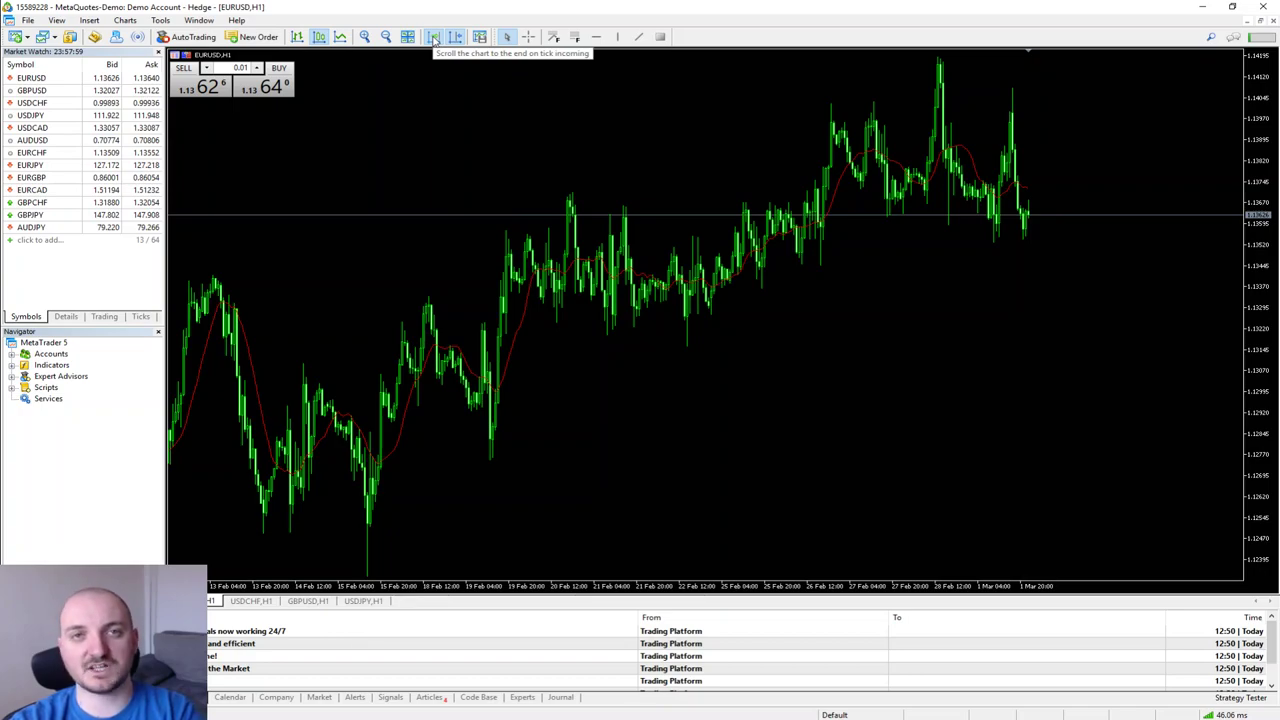
Drag back through January–February EURUSD history, then return the chart to the latest bars
{"action": "left_click_drag", "start_coordinate": [320, 222], "coordinate": [863, 220]}
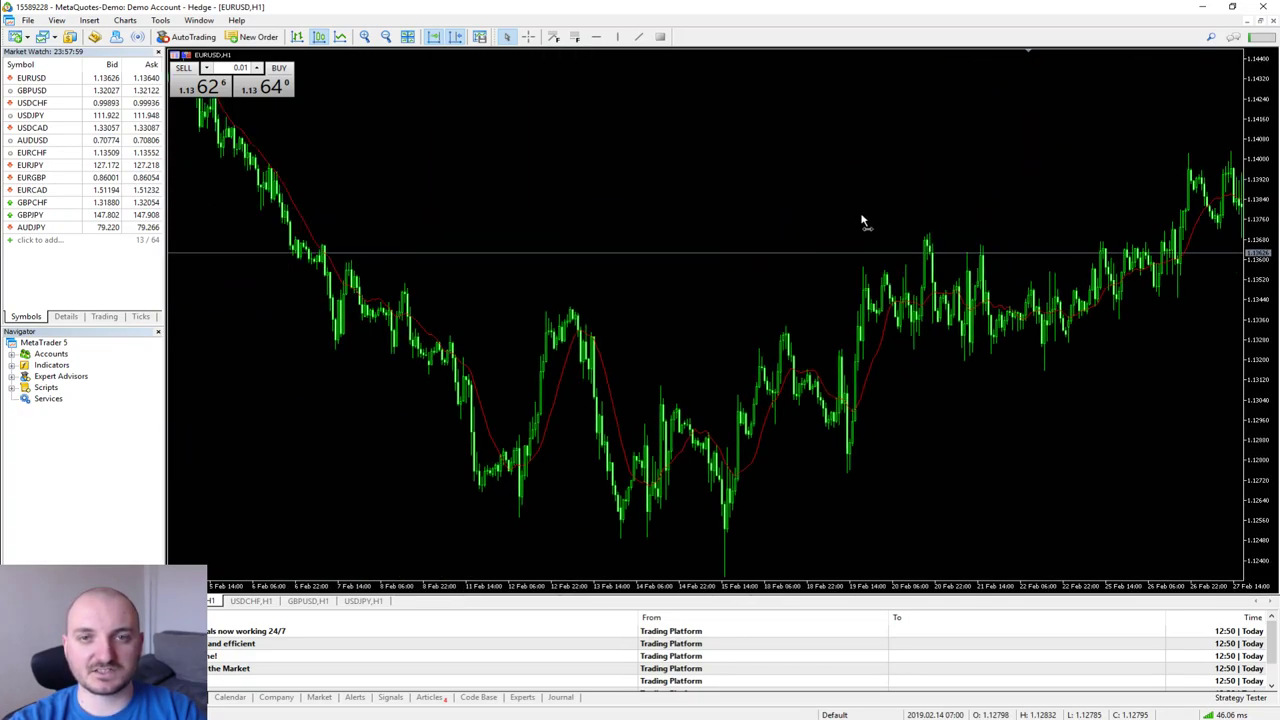
{"action": "left_click_drag", "start_coordinate": [340, 229], "coordinate": [698, 245]}
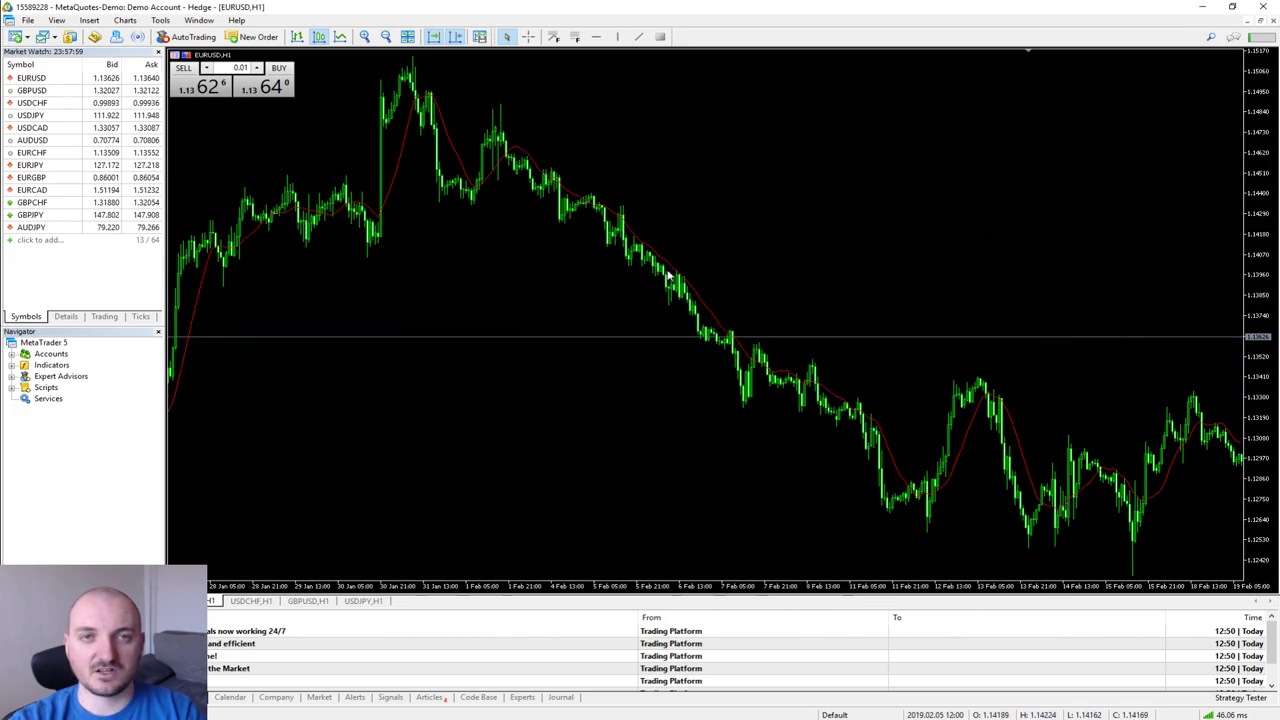
{"action": "key", "text": "End"}
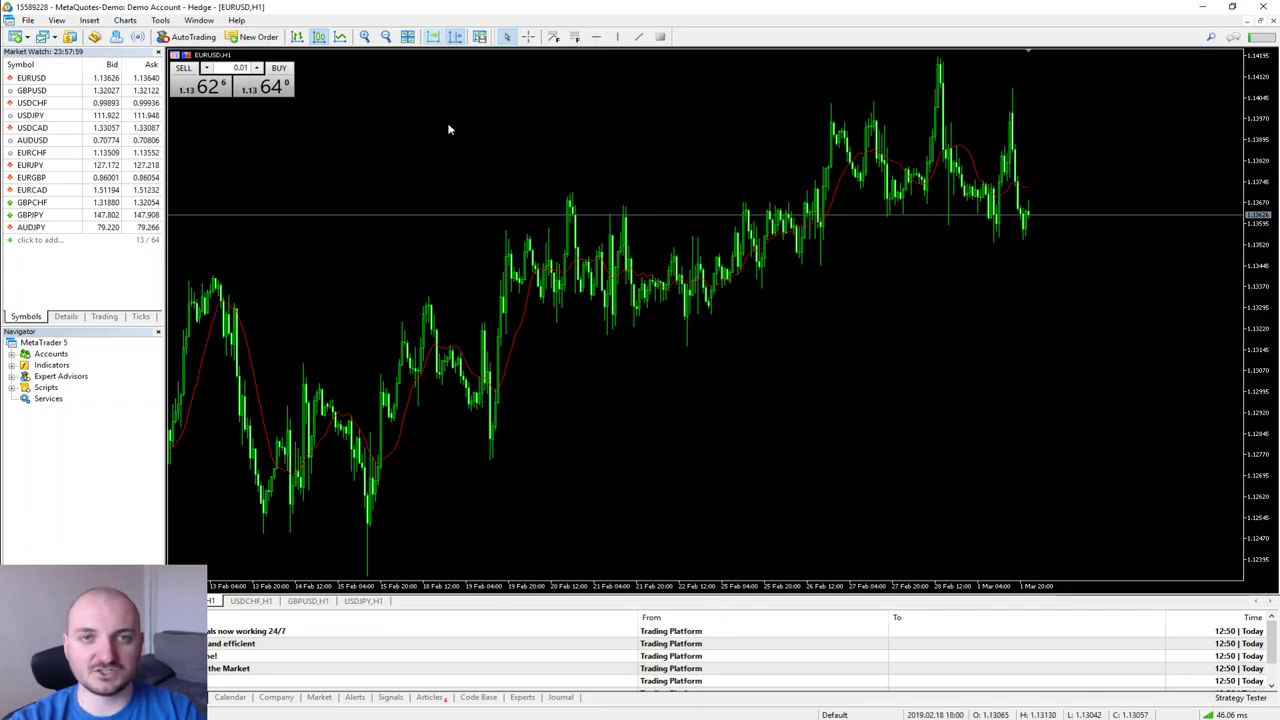
{"action": "scroll", "coordinate": [447, 130], "scroll_direction": "down", "scroll_amount": 10}
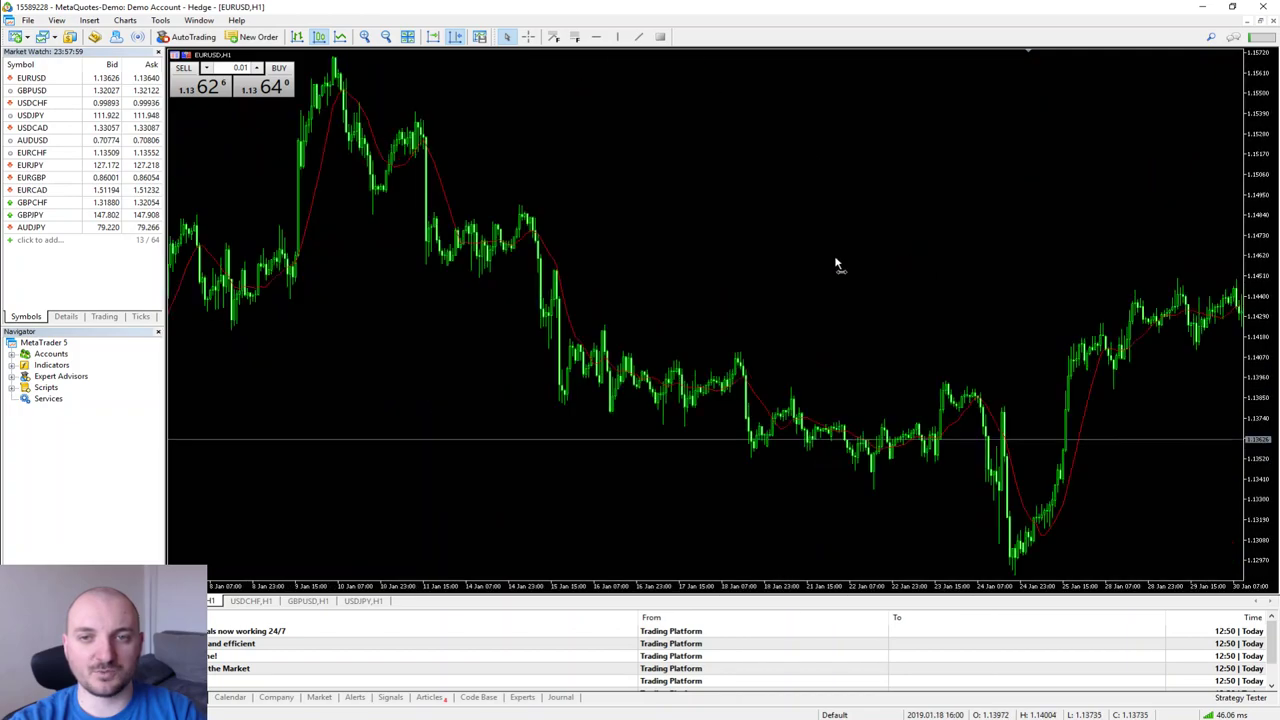
{"action": "scroll", "coordinate": [848, 266], "scroll_direction": "down", "scroll_amount": 10}
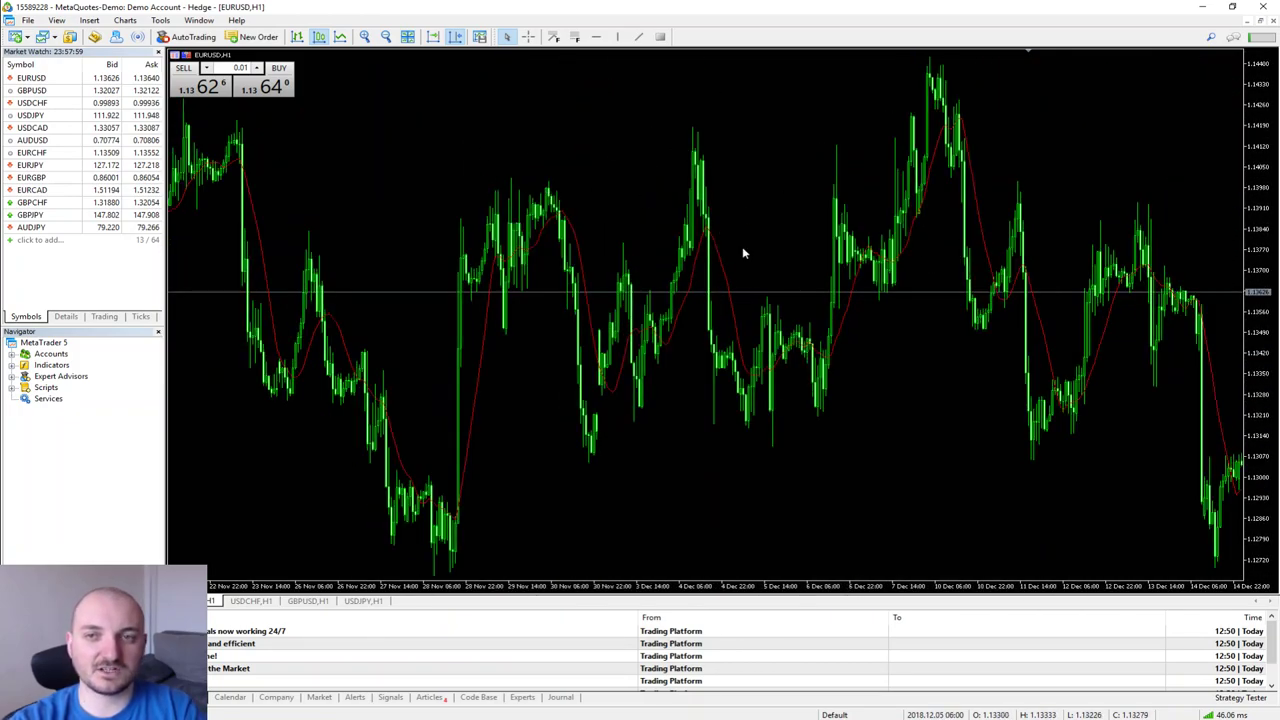
{"action": "left_click_drag", "start_coordinate": [811, 286], "coordinate": [20, 310]}
{"action": "left_click", "coordinate": [433, 37]}
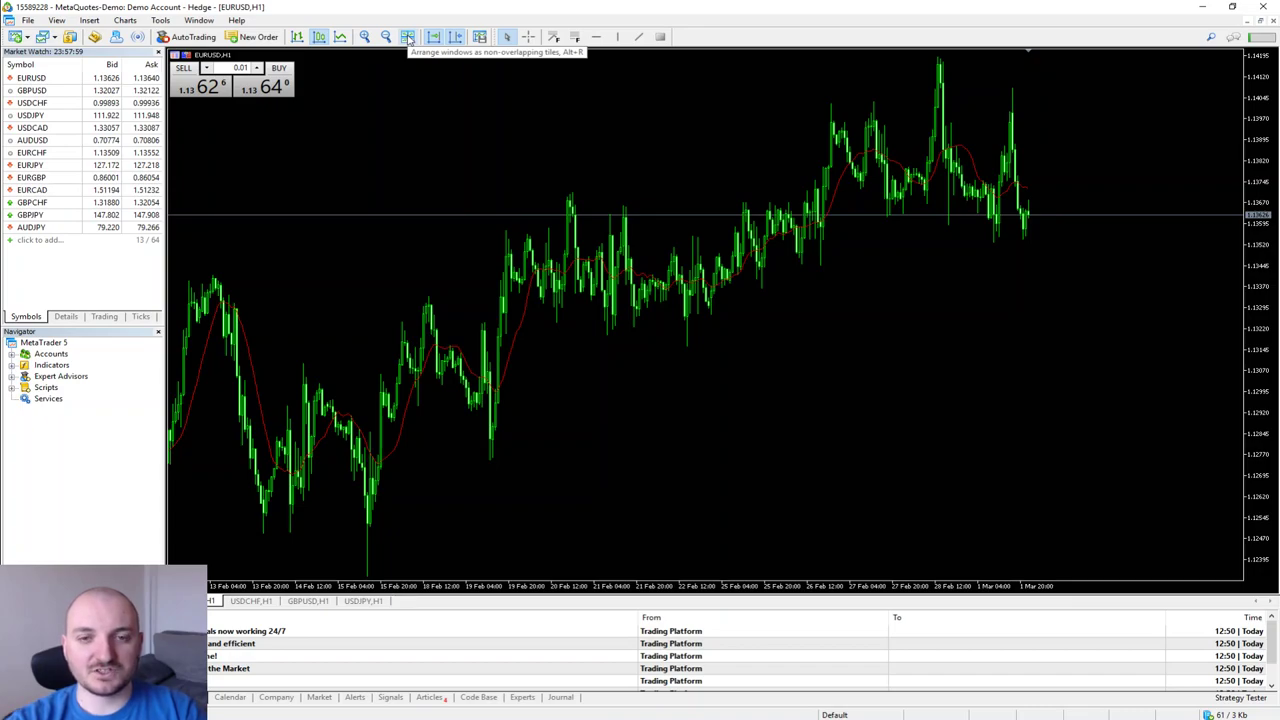
{"action": "left_click", "coordinate": [408, 38]}
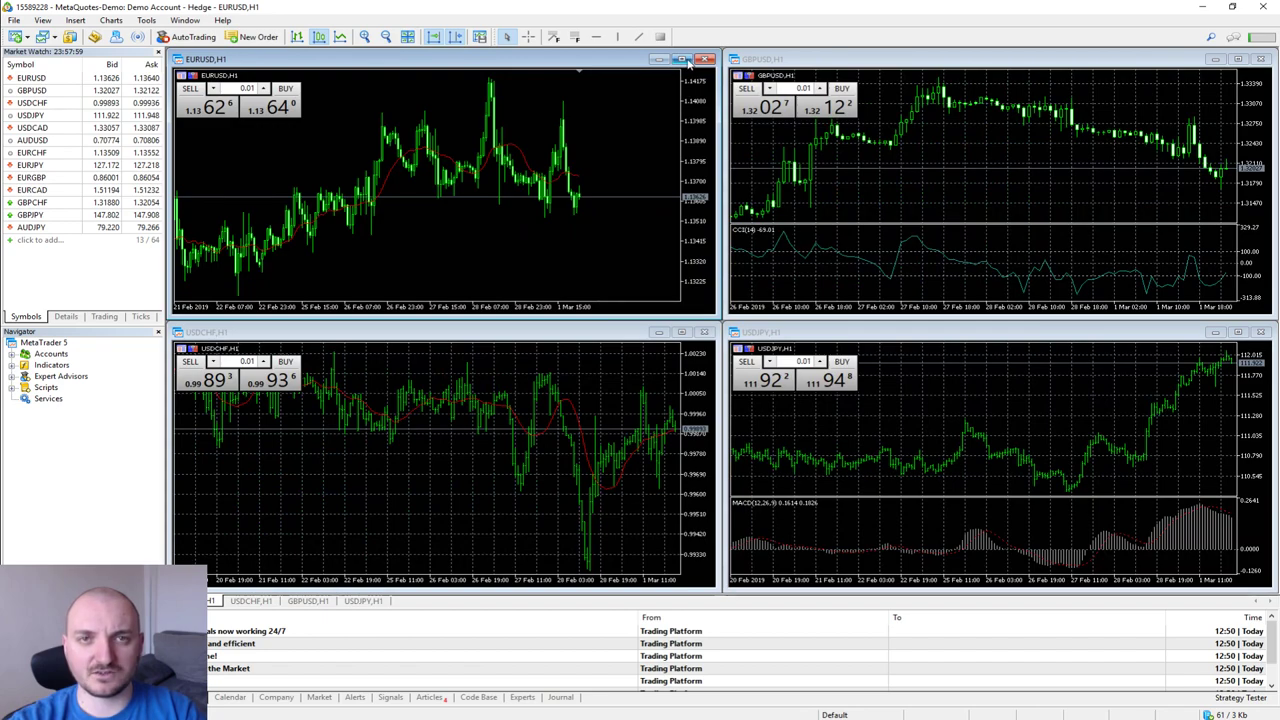
{"action": "left_click", "coordinate": [683, 59]}
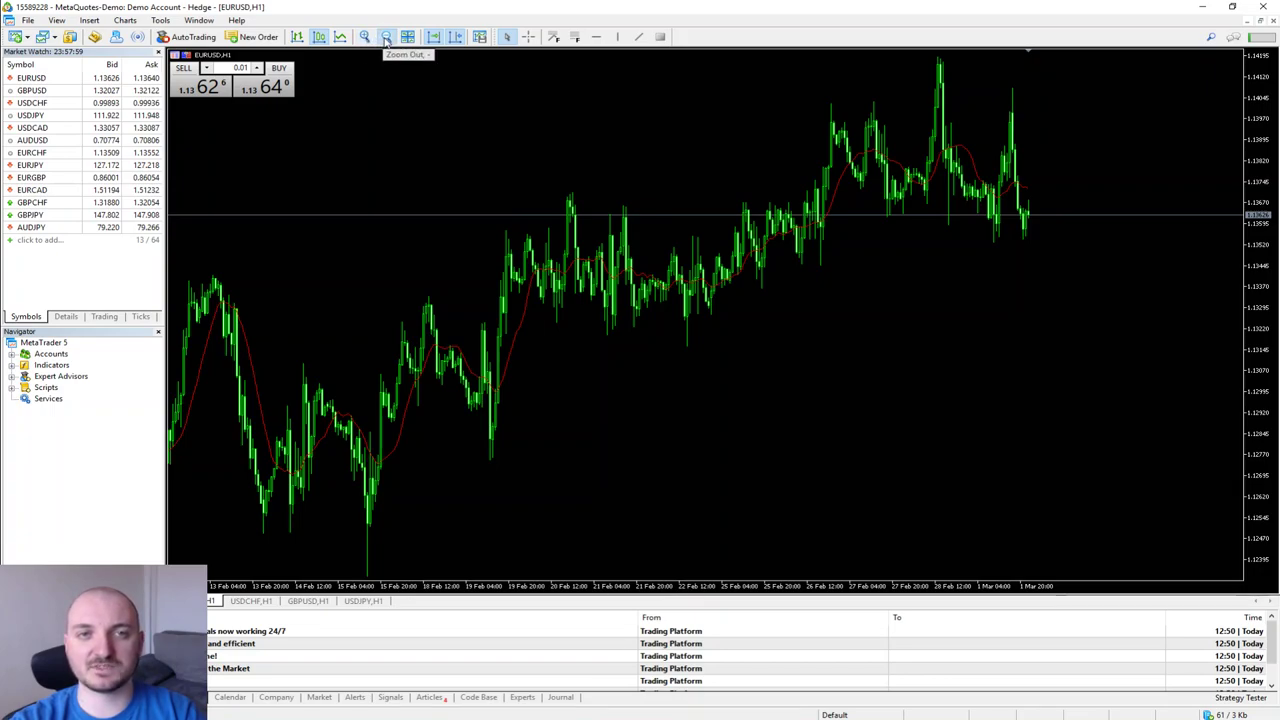
Try zooming in and out and a line chart, then draw EURUSD as price bars
{"action": "left_click", "coordinate": [367, 38]}
{"action": "key", "text": "minus"}
{"action": "left_click", "coordinate": [367, 38]}
{"action": "left_click", "coordinate": [386, 37]}
{"action": "left_click", "coordinate": [386, 37]}
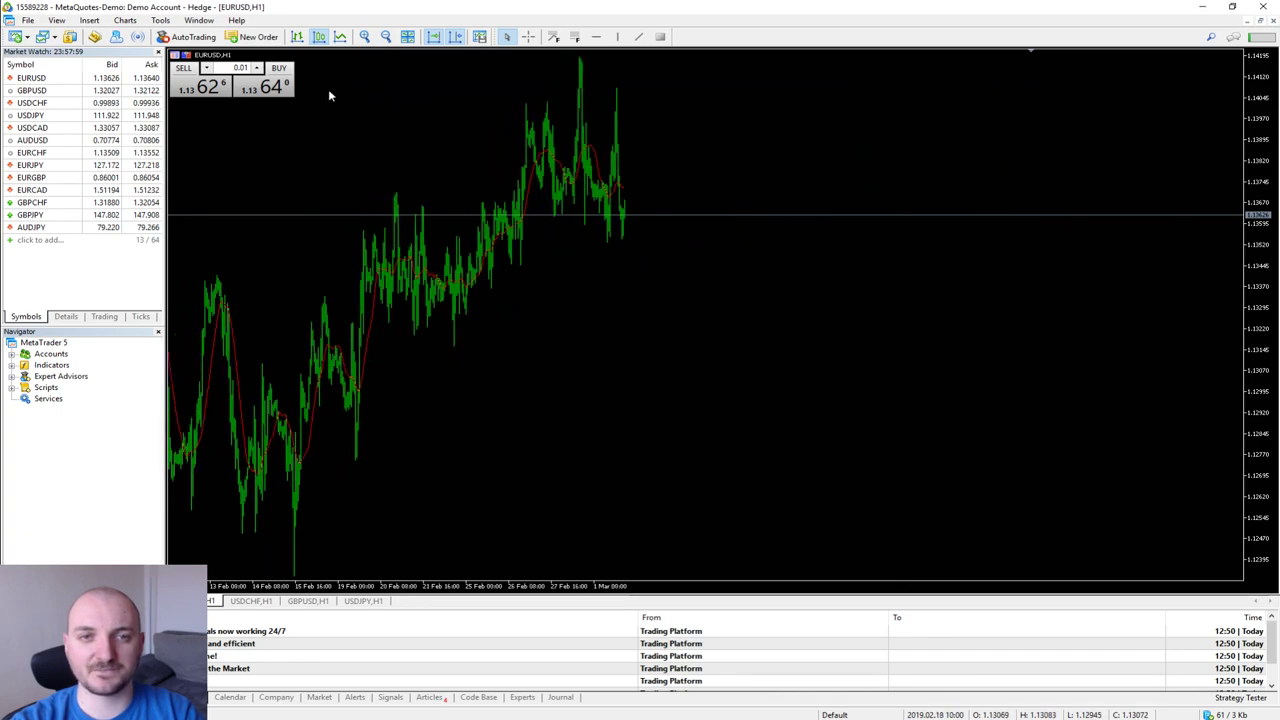
{"action": "left_click", "coordinate": [364, 37]}
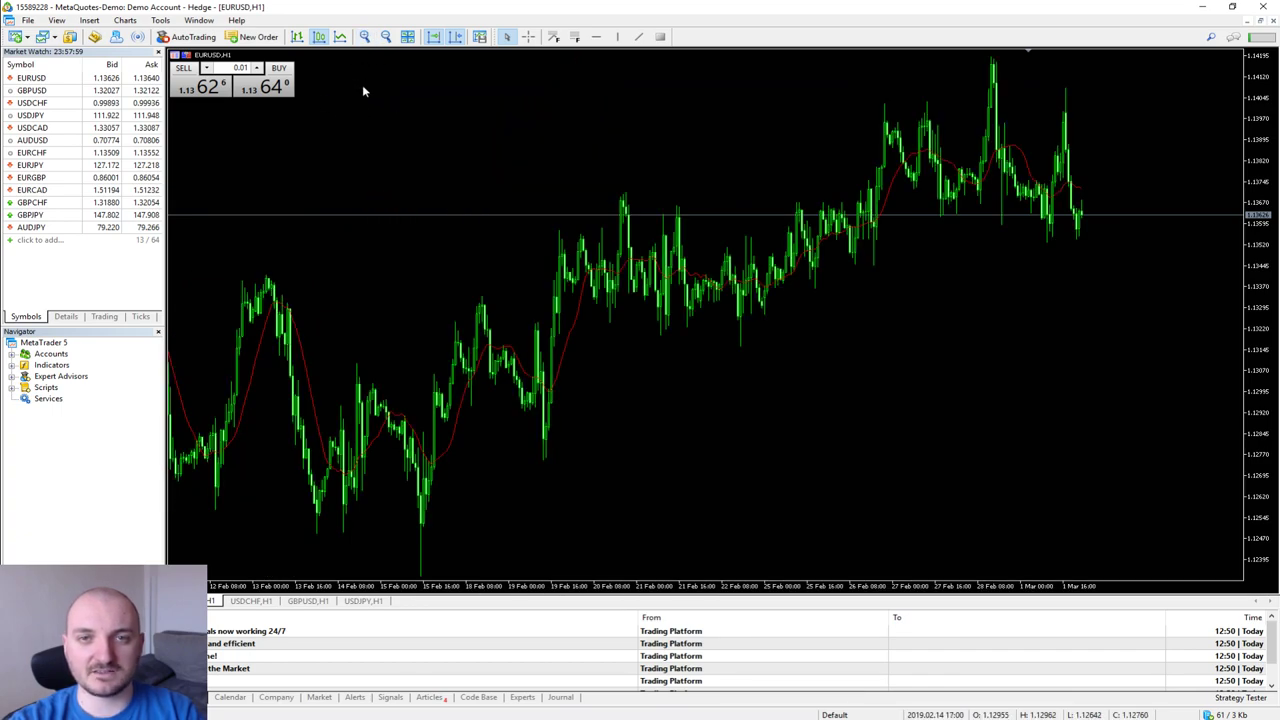
{"action": "left_click", "coordinate": [341, 37]}
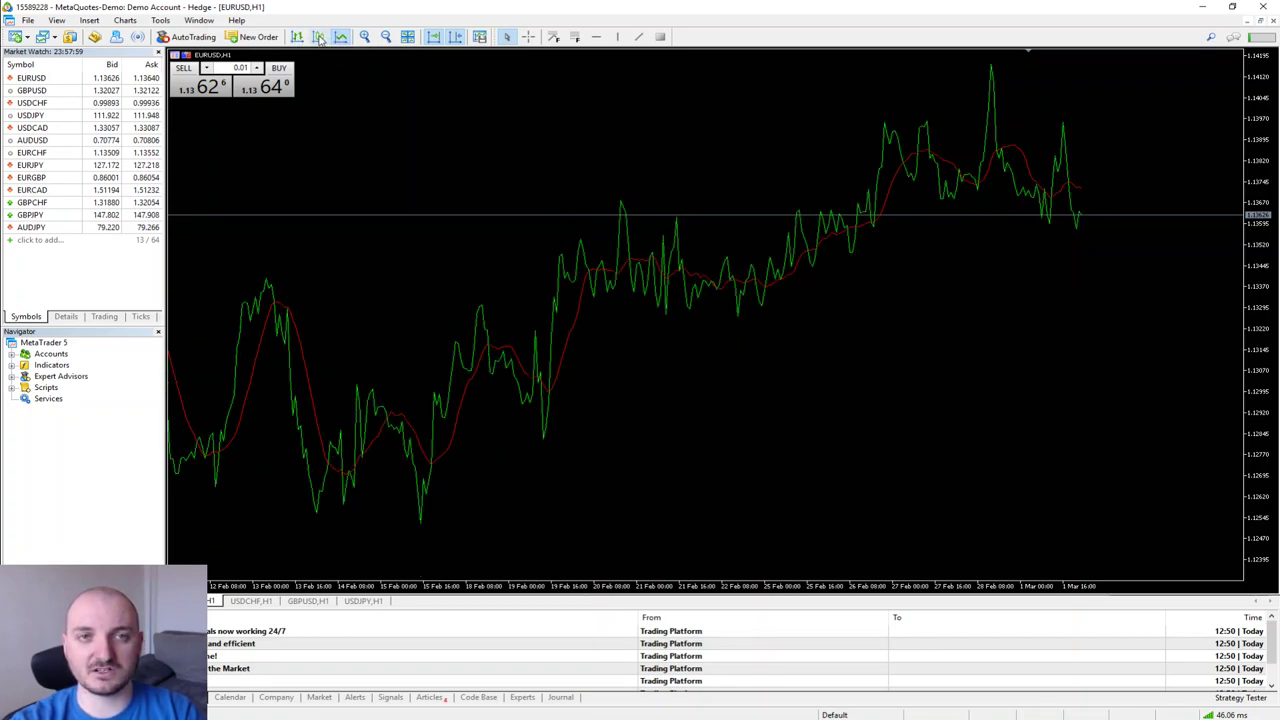
{"action": "left_click", "coordinate": [297, 37]}
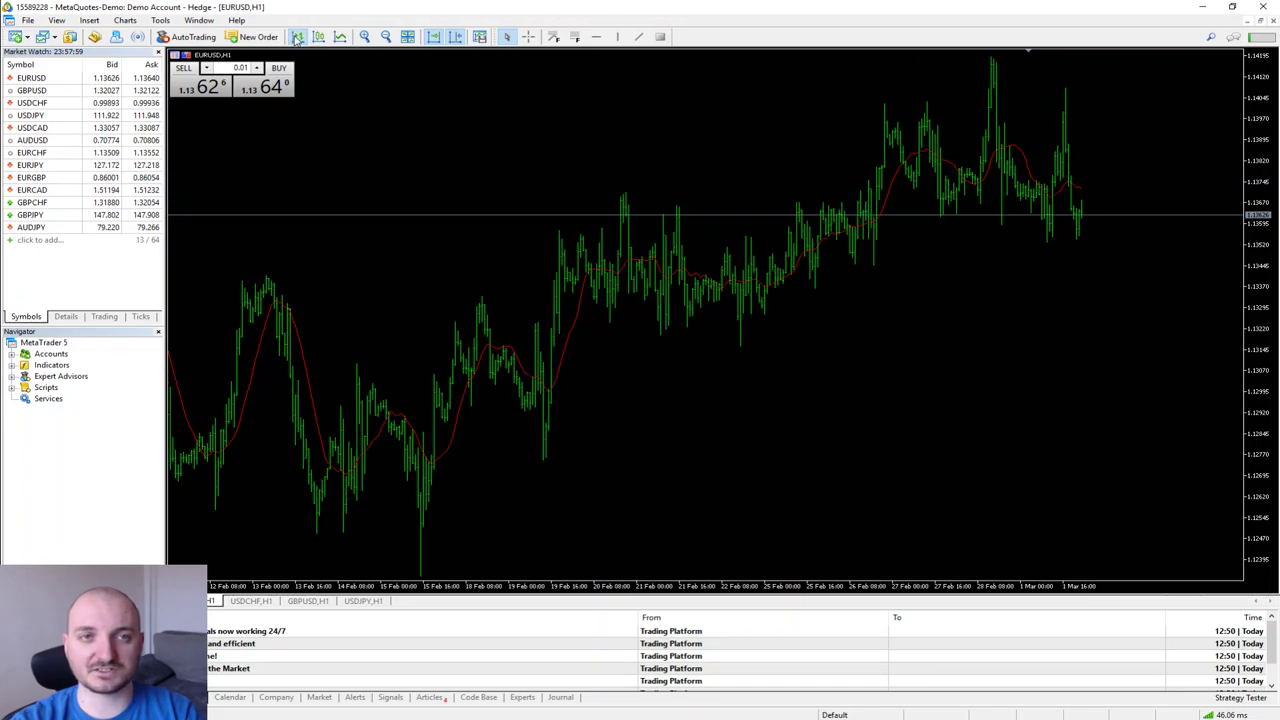
Open and close the EURUSD order window without trading, then enable AutoTrading
{"action": "left_click", "coordinate": [254, 37]}
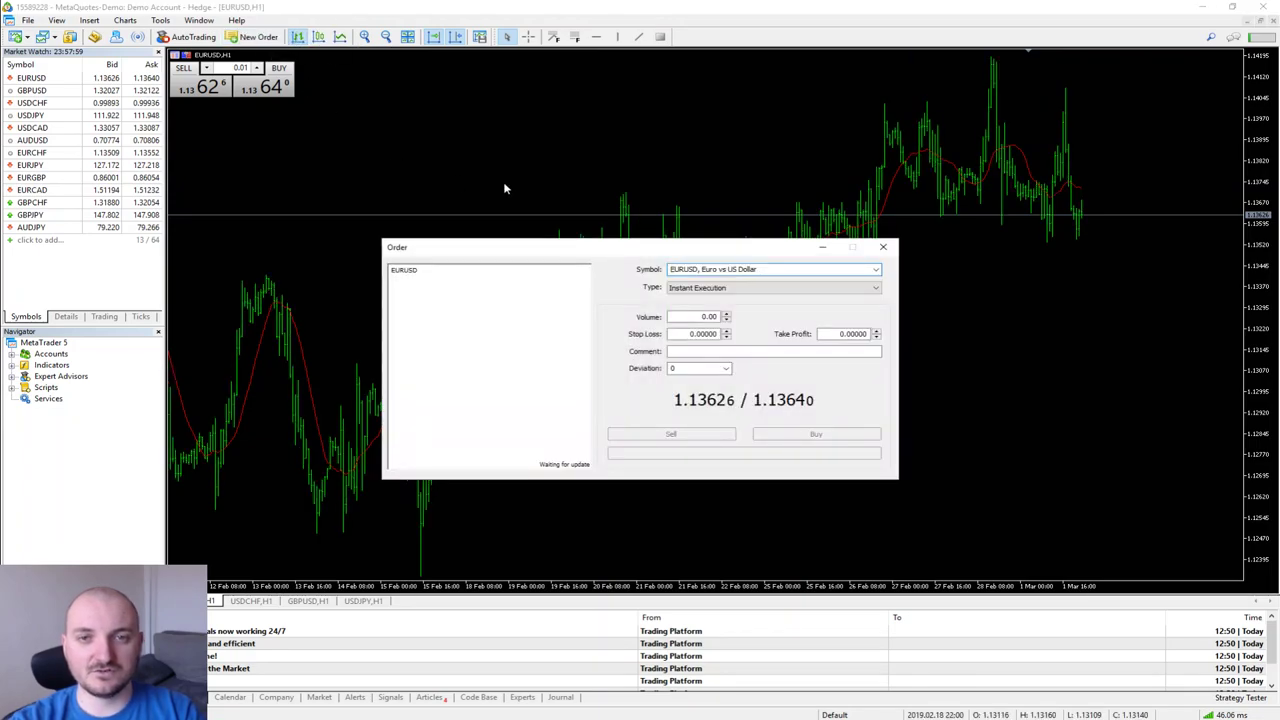
{"action": "left_click_drag", "start_coordinate": [640, 246], "coordinate": [617, 141]}
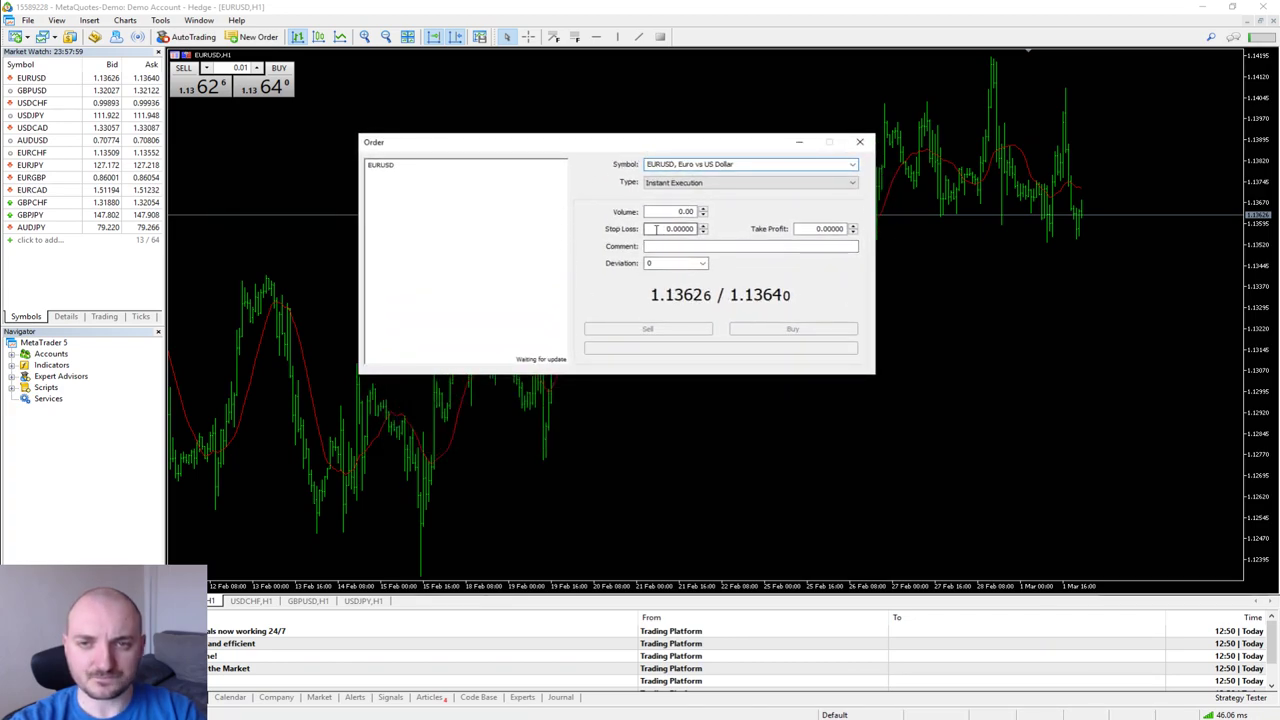
{"action": "left_click", "coordinate": [866, 143]}
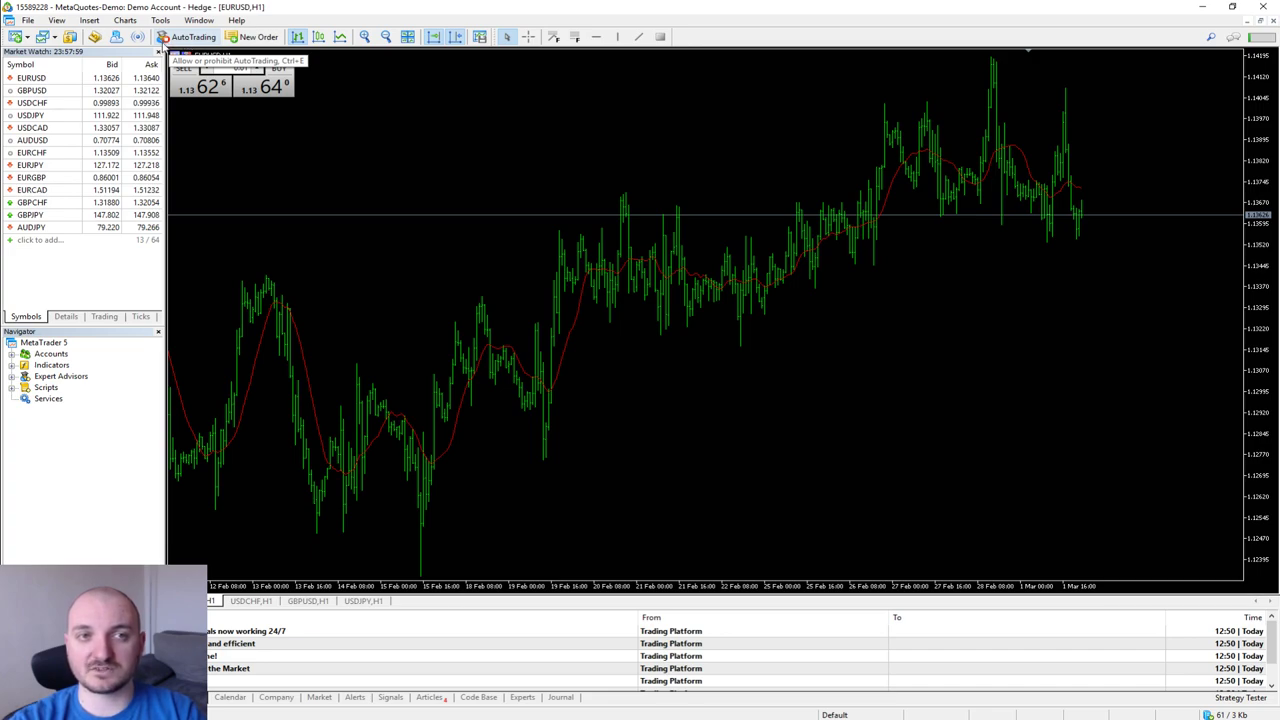
{"action": "left_click", "coordinate": [187, 38]}
{"action": "scroll", "coordinate": [175, 186], "scroll_direction": "down", "scroll_amount": 2}
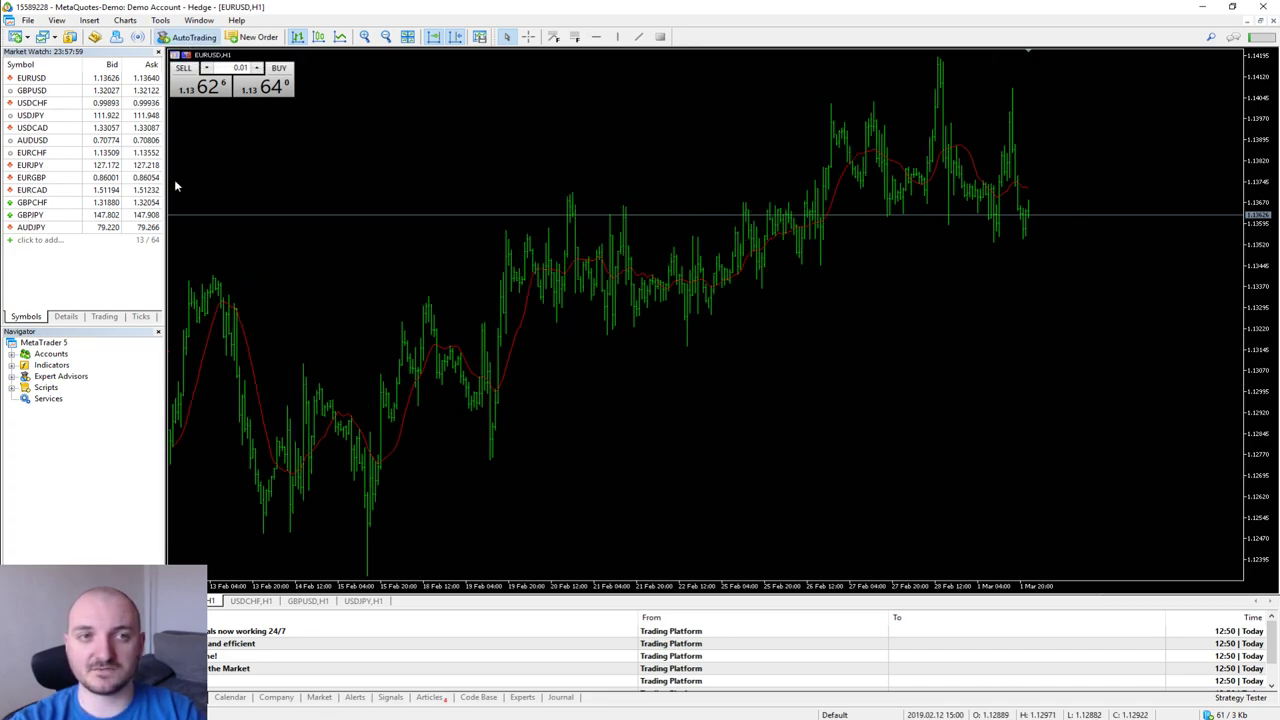
{"action": "left_click", "coordinate": [69, 38]}
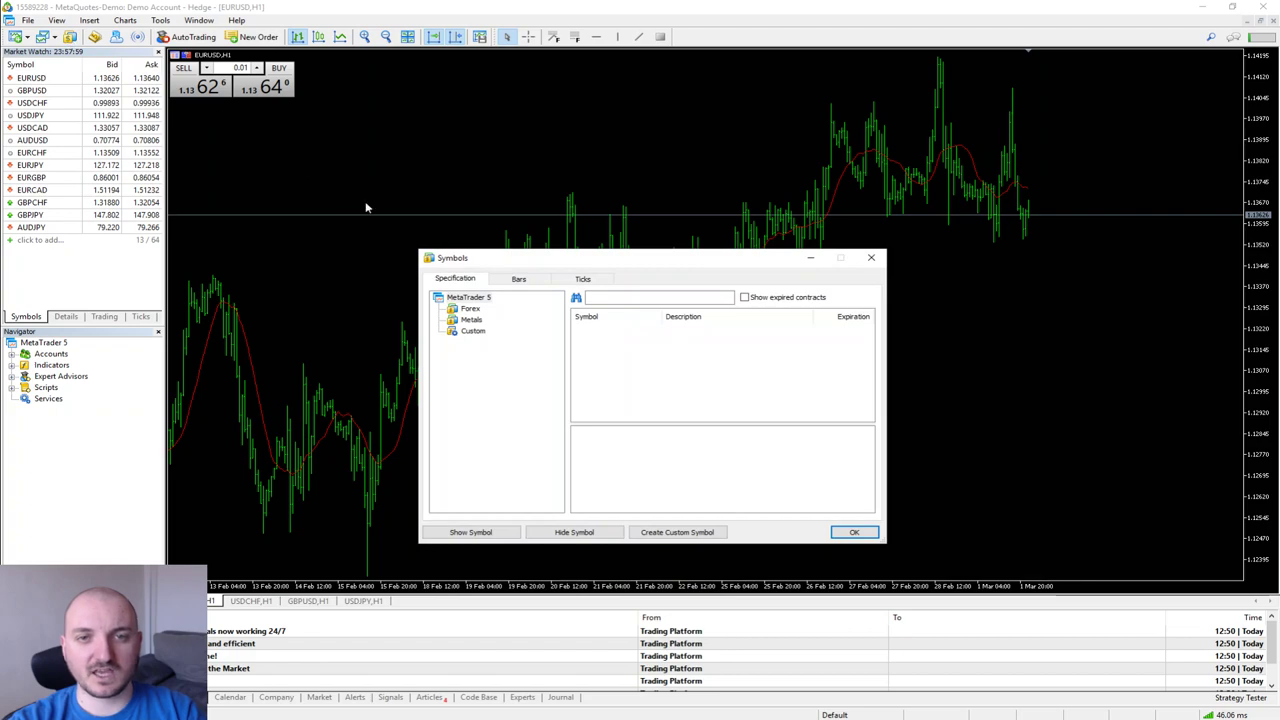
{"action": "left_click_drag", "start_coordinate": [561, 263], "coordinate": [576, 195]}
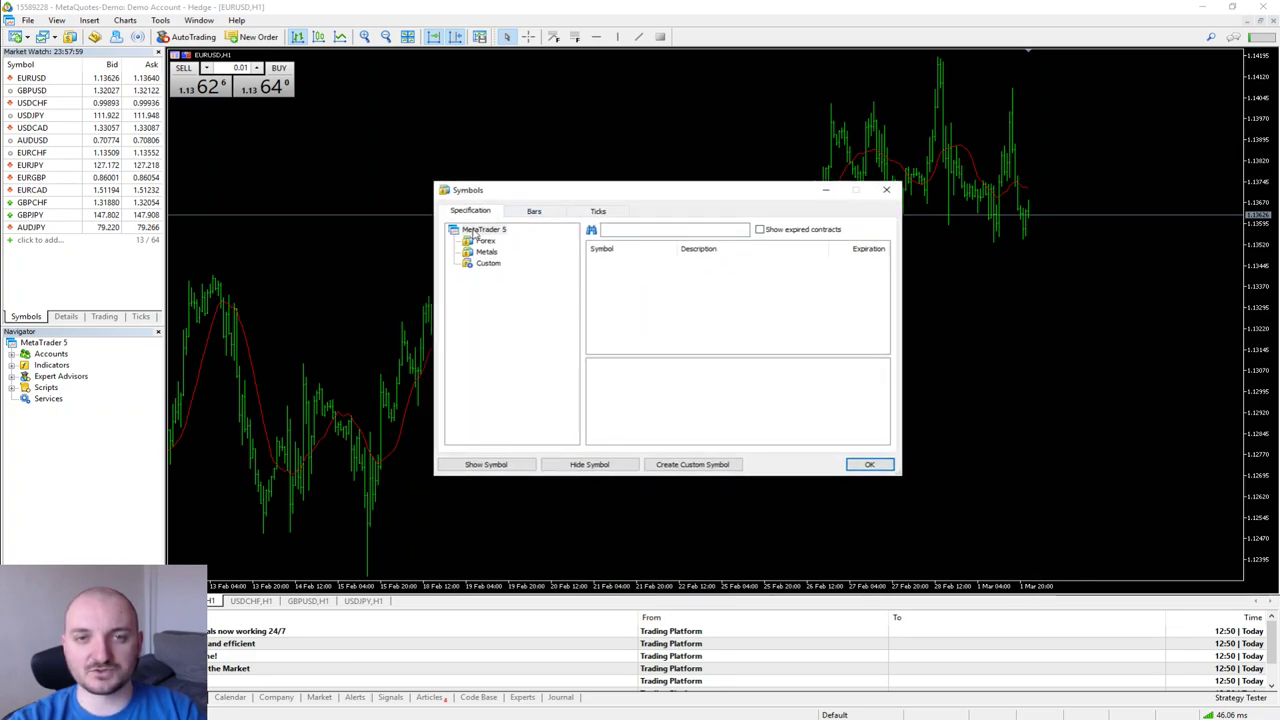
{"action": "left_click", "coordinate": [531, 211]}
{"action": "left_click", "coordinate": [597, 211]}
{"action": "left_click", "coordinate": [887, 191]}
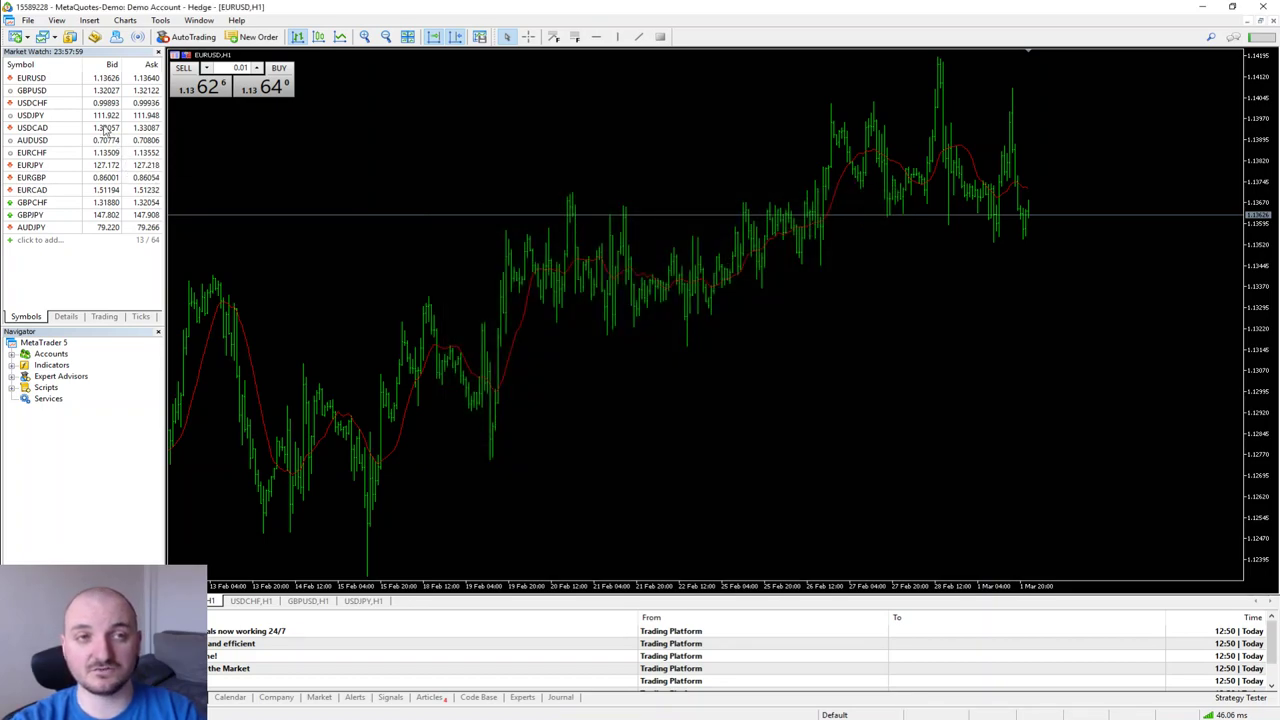
{"action": "left_click", "coordinate": [53, 38]}
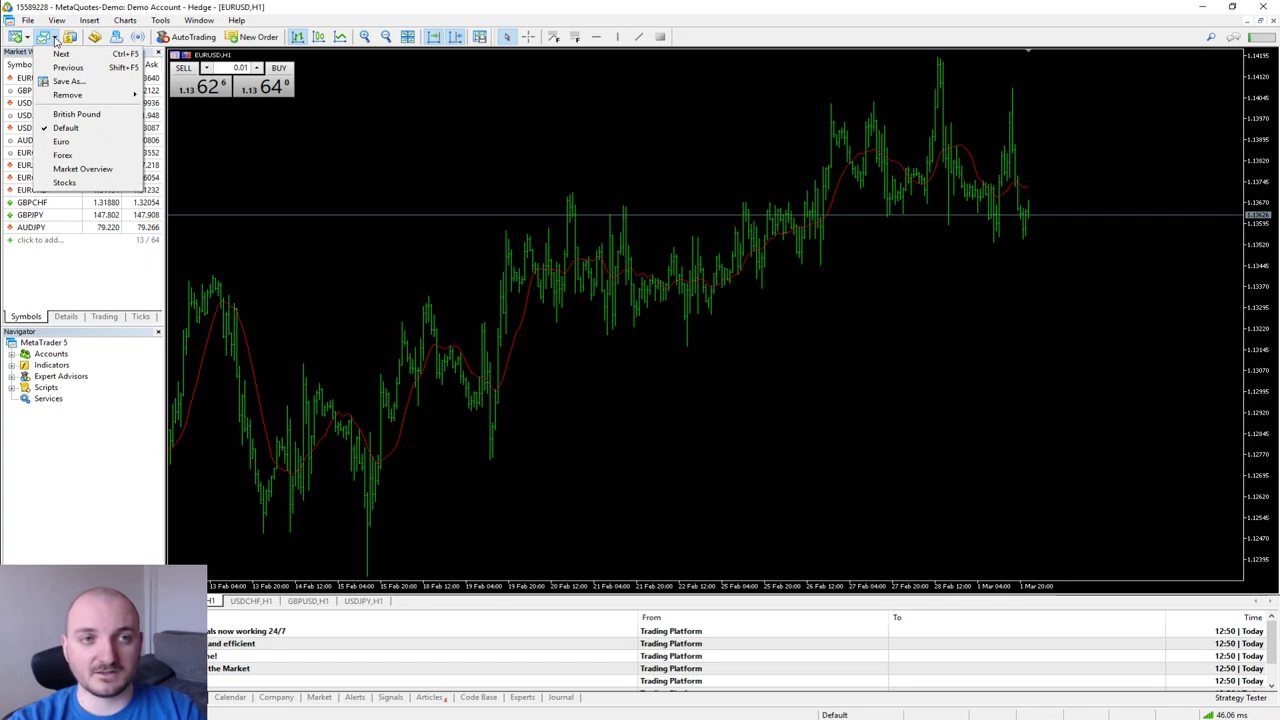
{"action": "left_click", "coordinate": [55, 76]}
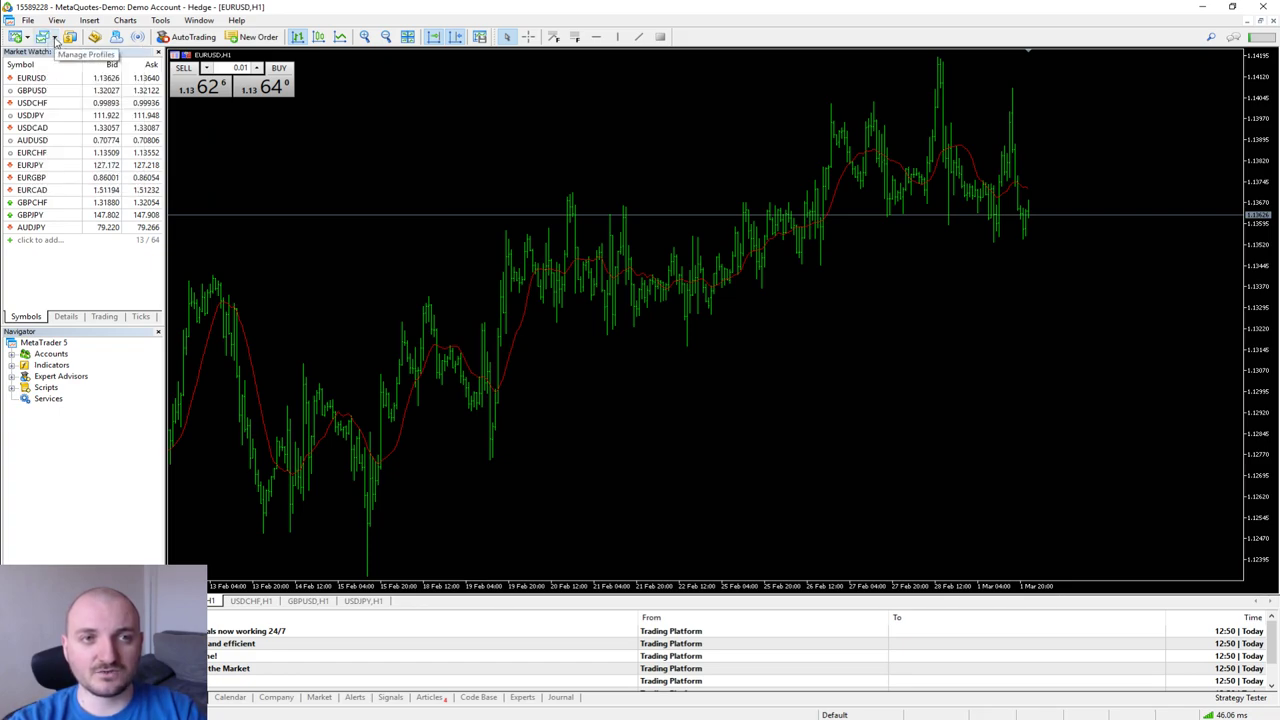
{"action": "left_click", "coordinate": [55, 38]}
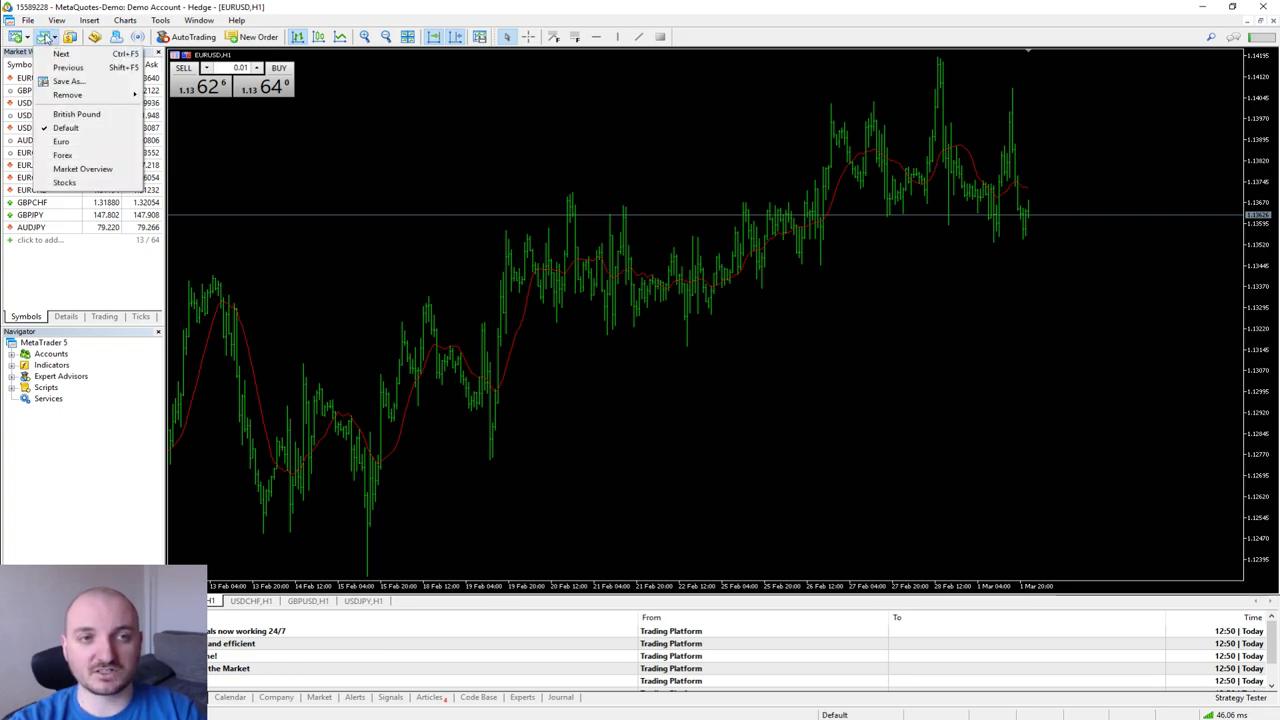
{"action": "left_click", "coordinate": [45, 38]}
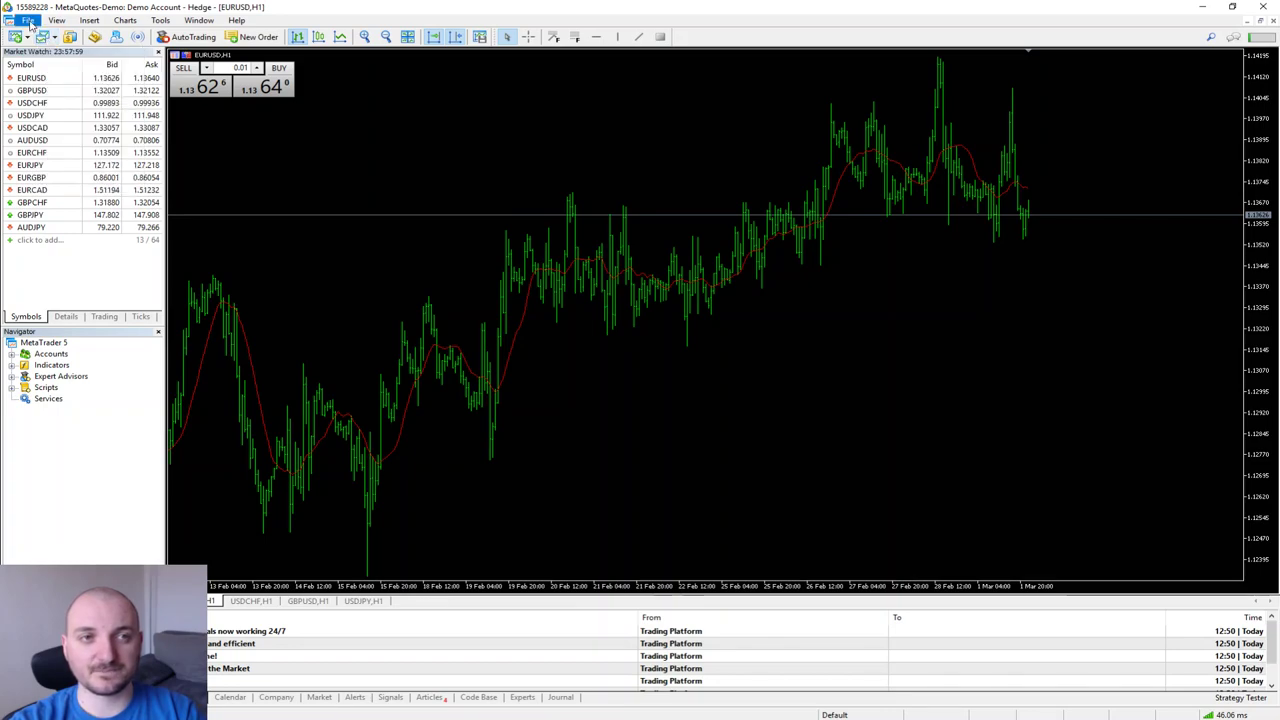
{"action": "left_click", "coordinate": [28, 20]}
{"action": "mouse_move", "coordinate": [62, 64]}
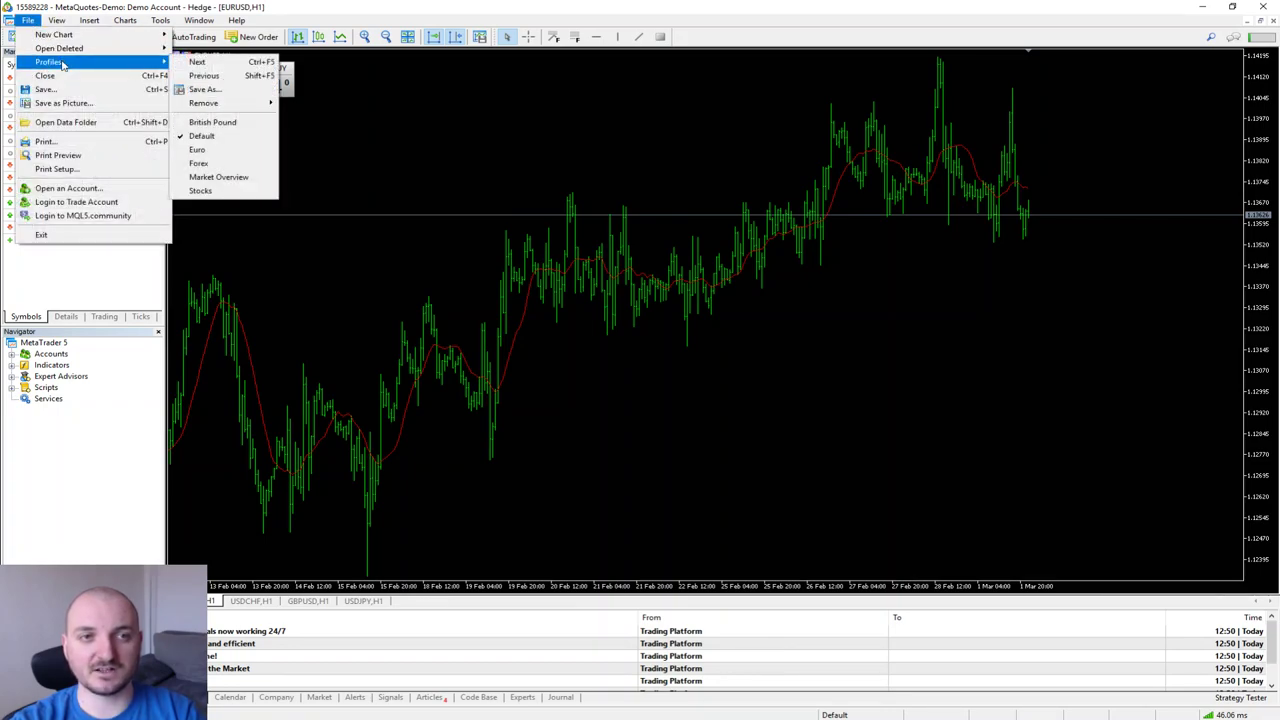
{"action": "left_click", "coordinate": [125, 20]}
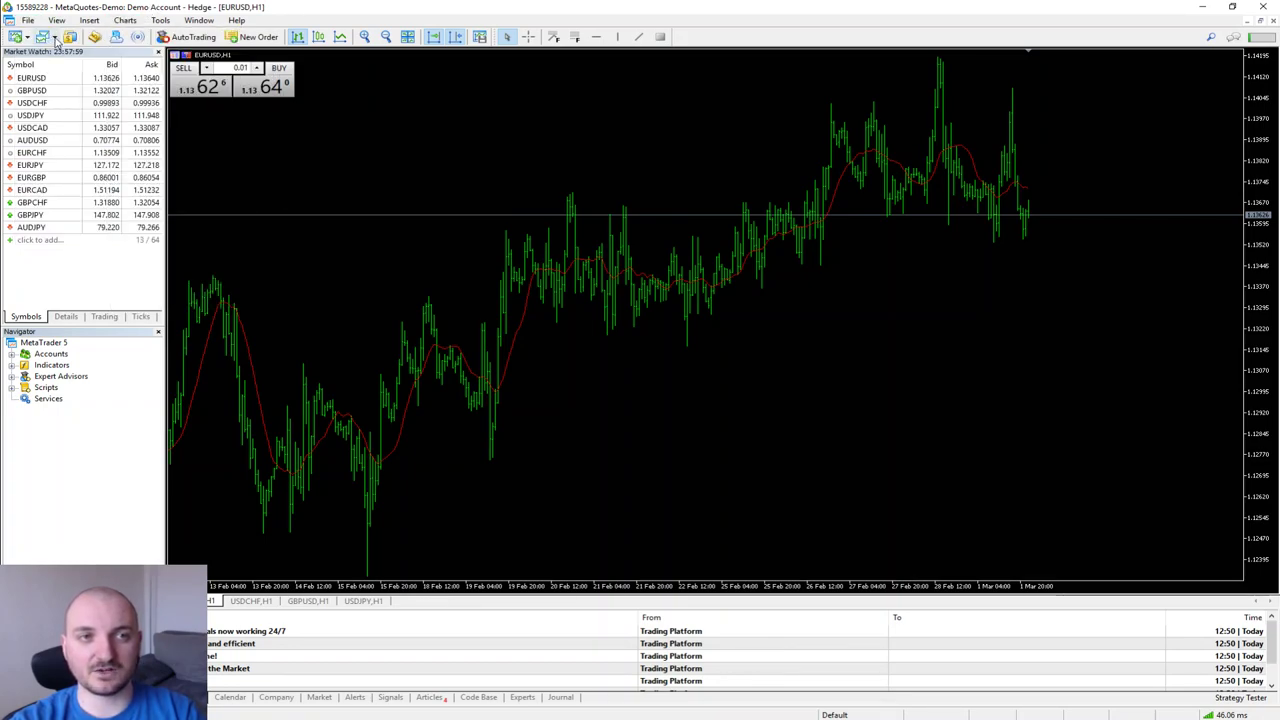
{"action": "left_click", "coordinate": [55, 38]}
{"action": "left_click", "coordinate": [28, 38]}
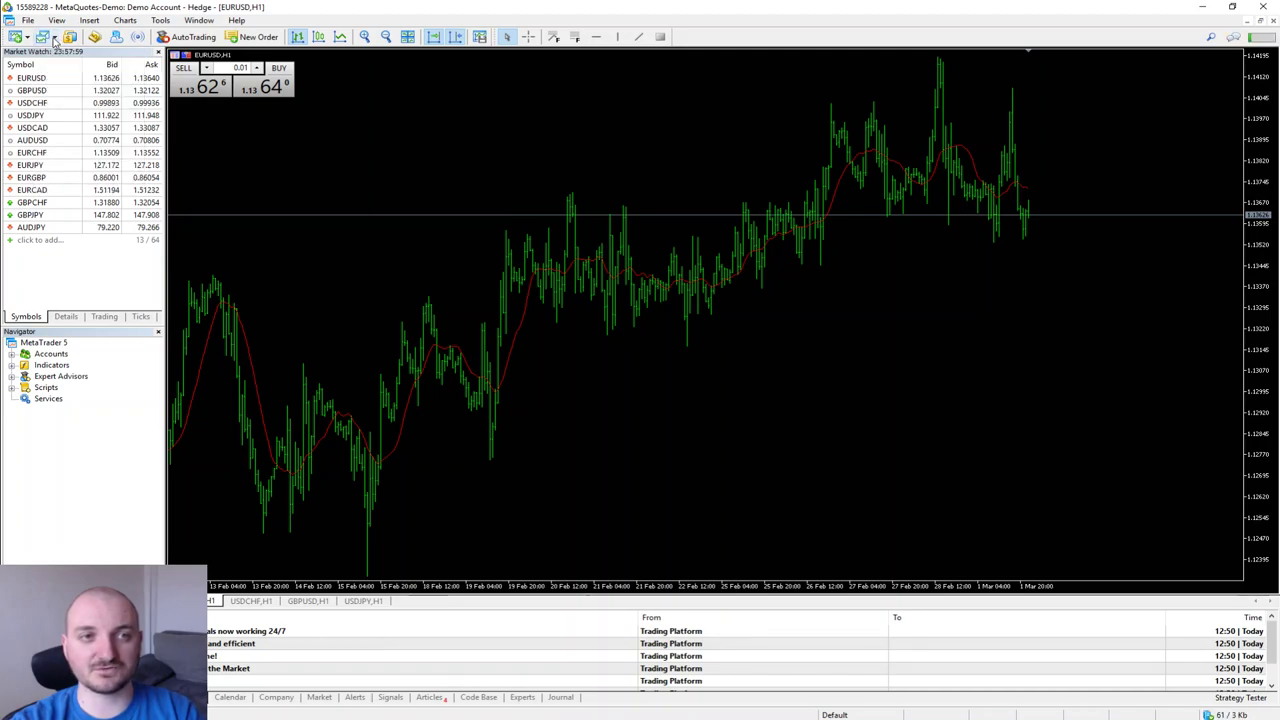
{"action": "left_click", "coordinate": [28, 38]}
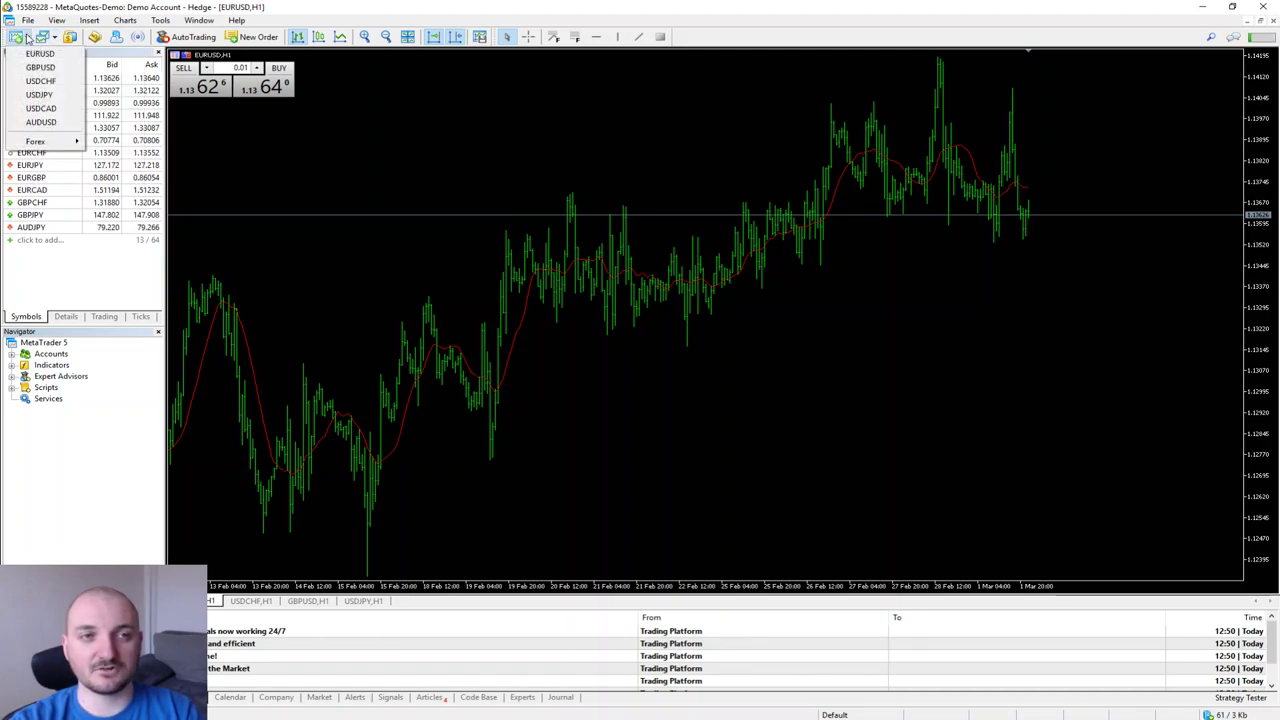
{"action": "left_click", "coordinate": [241, 236]}
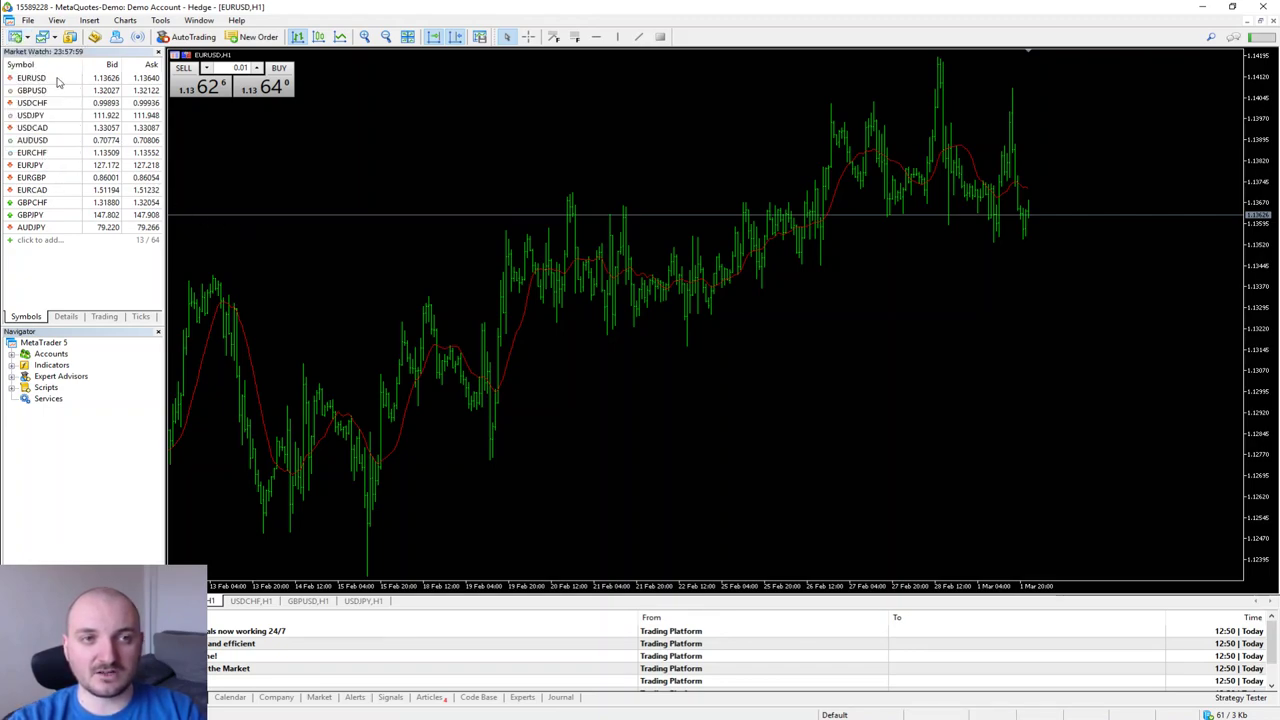
{"action": "left_click", "coordinate": [100, 152]}
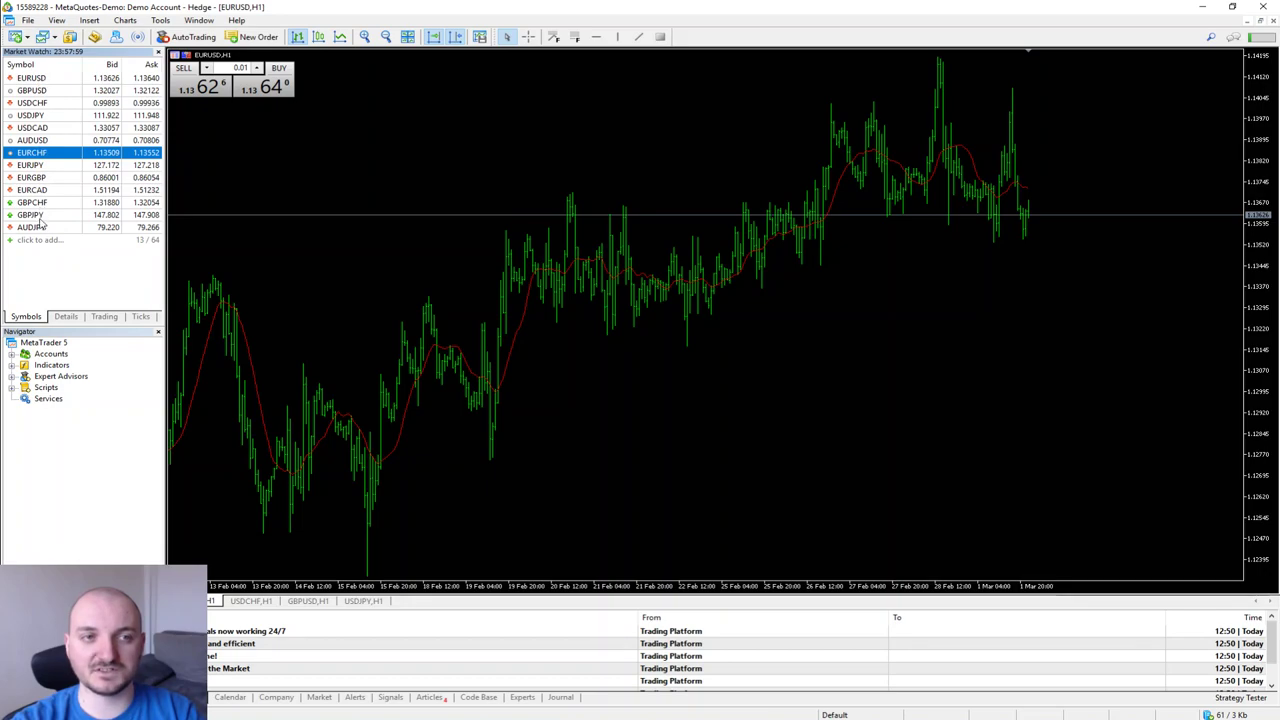
Choose Show All in Market Watch so pairs like USDCNH, USDRUB and NZDUSD appear
{"action": "right_click", "coordinate": [61, 104]}
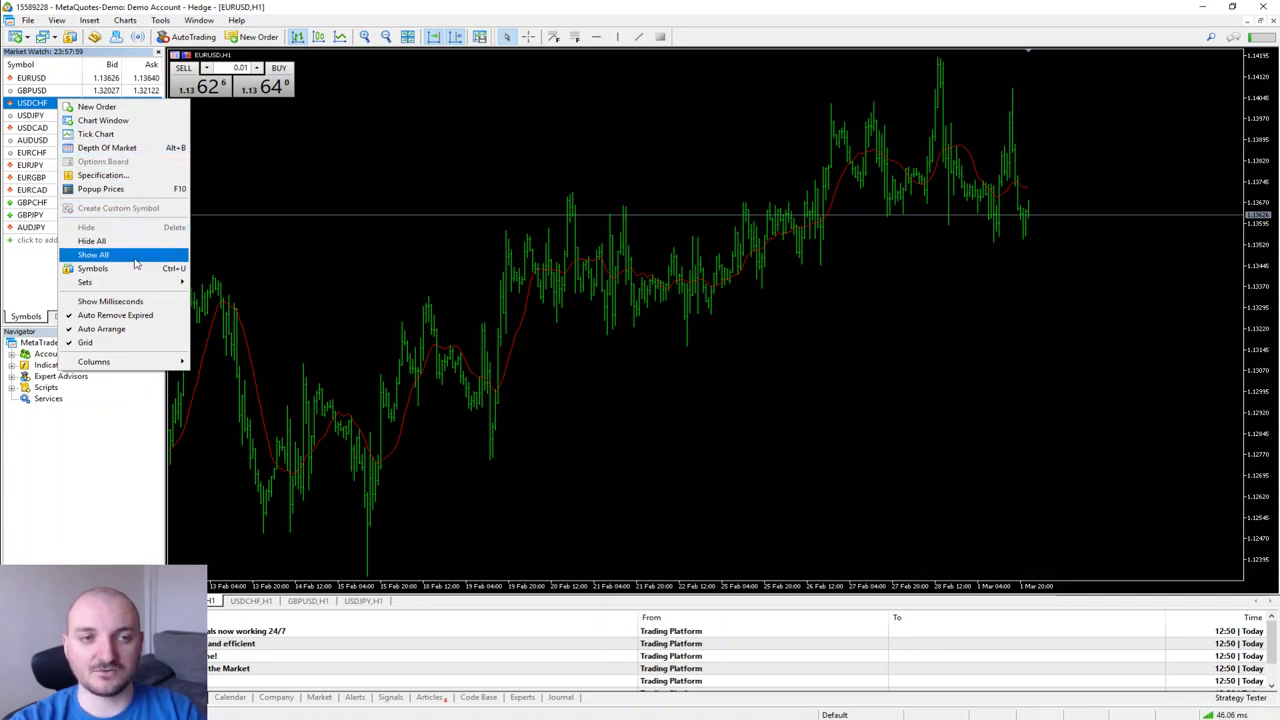
{"action": "mouse_move", "coordinate": [127, 289]}
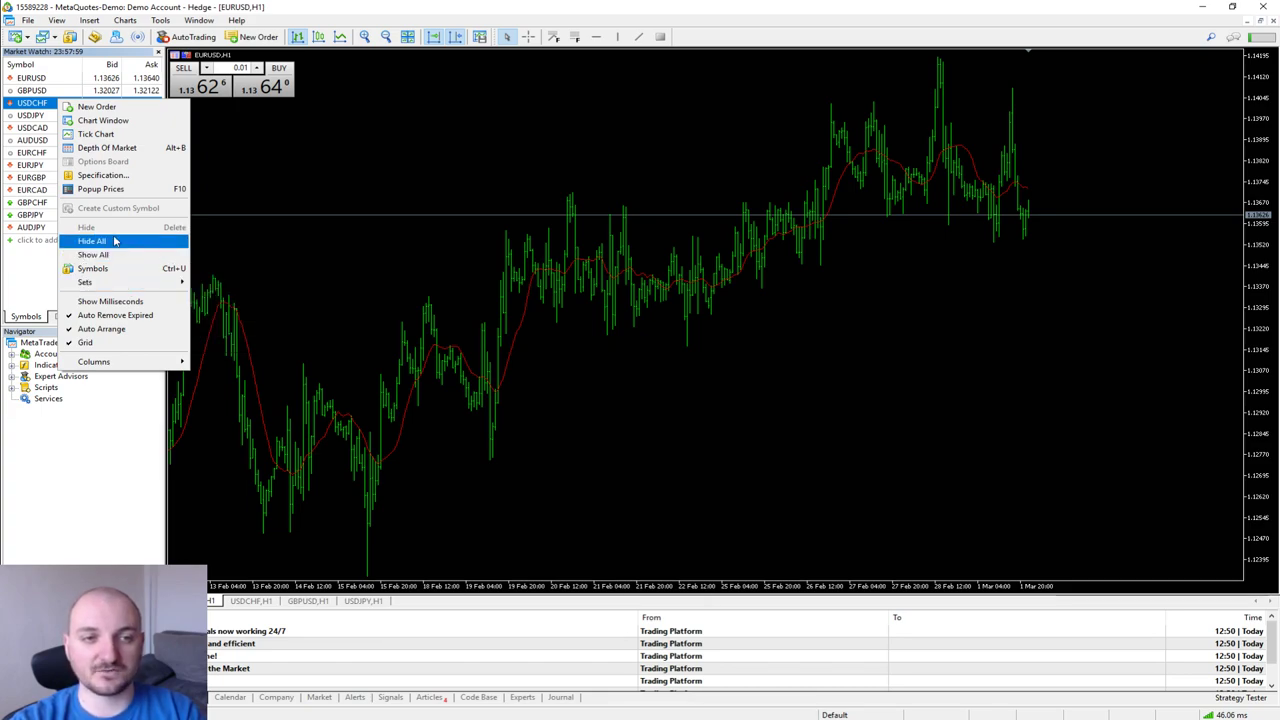
{"action": "left_click", "coordinate": [114, 255]}
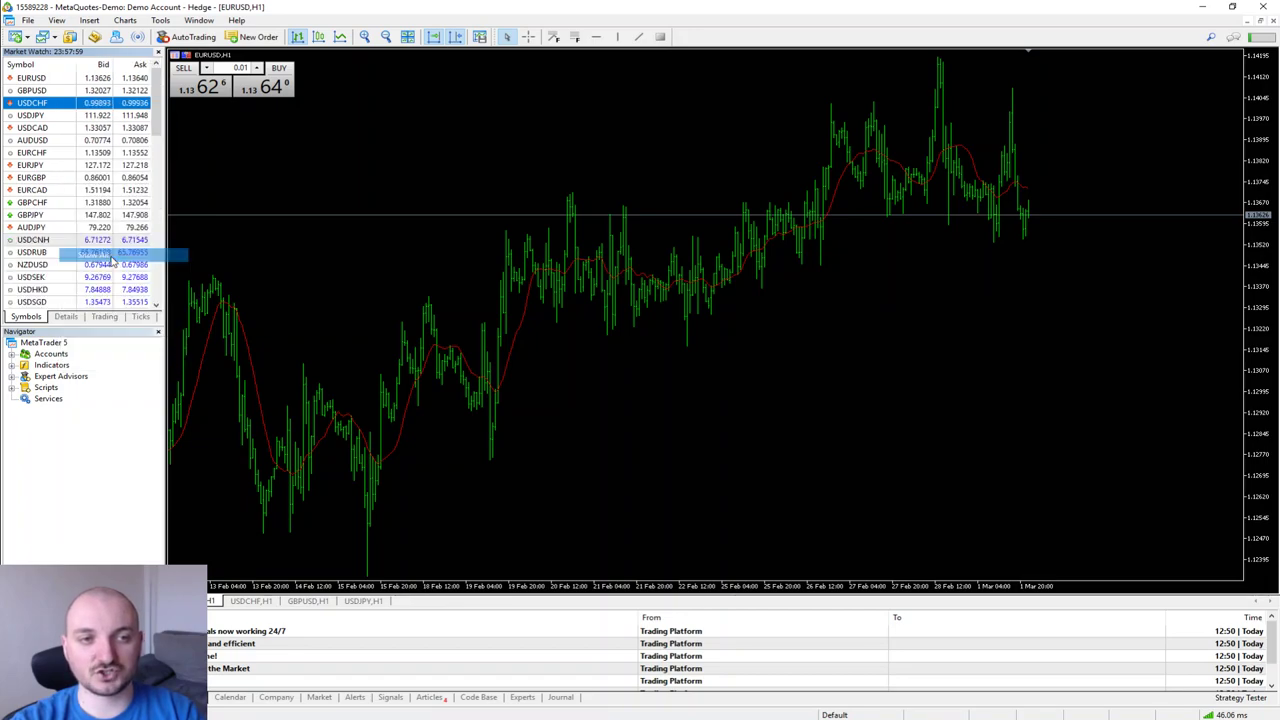
{"action": "mouse_move", "coordinate": [157, 106]}
{"action": "left_mouse_down"}
{"action": "mouse_move", "coordinate": [157, 287]}
{"action": "mouse_move", "coordinate": [164, 90]}
{"action": "left_mouse_up"}
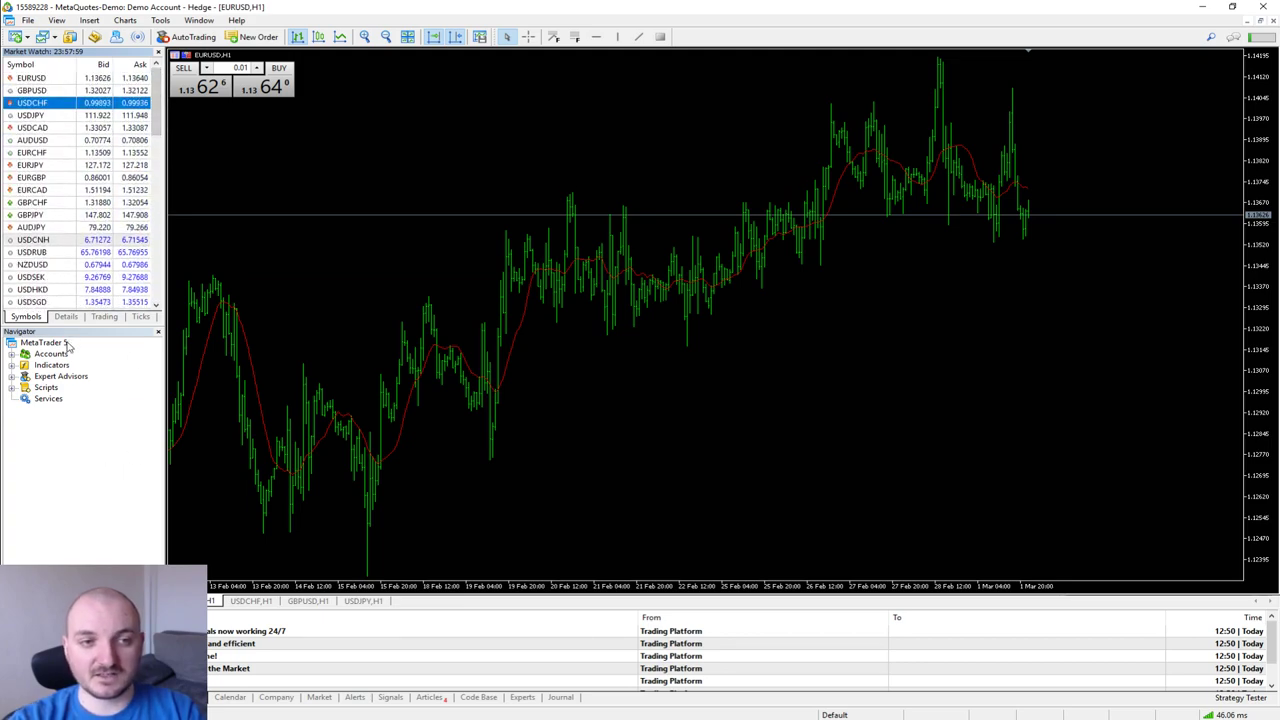
Add a Moving Average from Navigator's Trend indicators with period 200 in yellow
{"action": "left_click", "coordinate": [11, 366]}
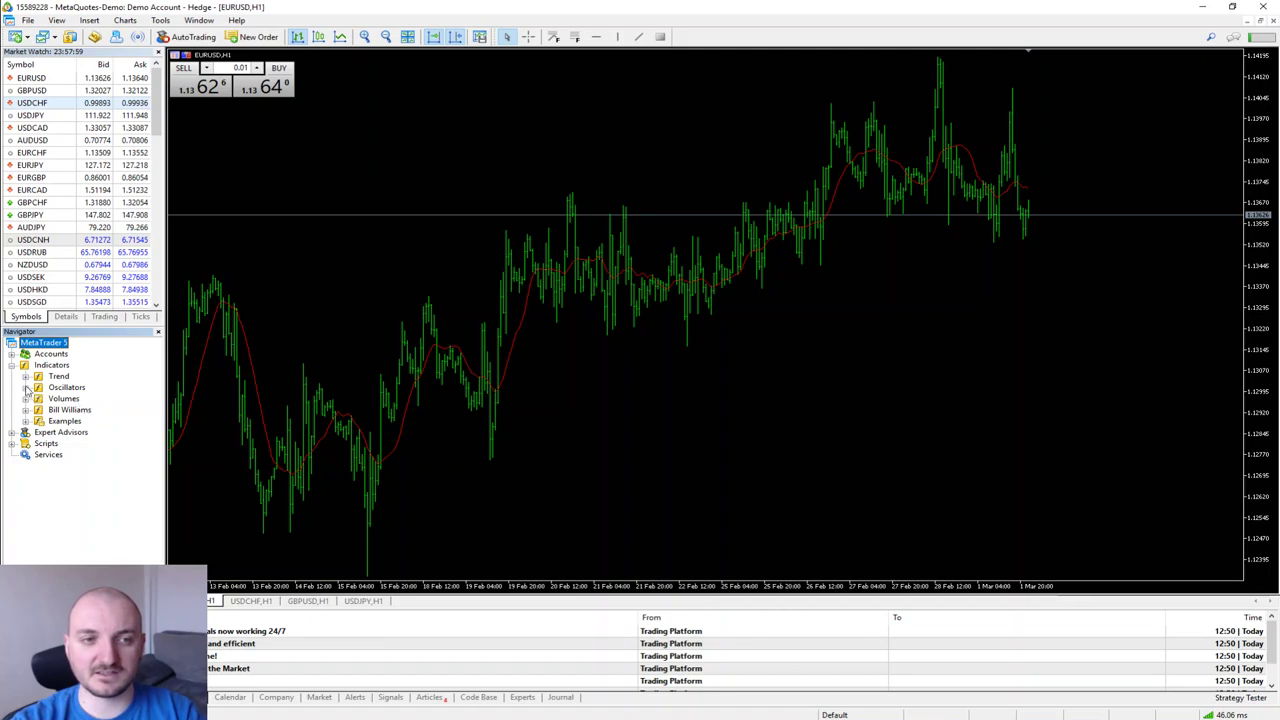
{"action": "left_click", "coordinate": [26, 377]}
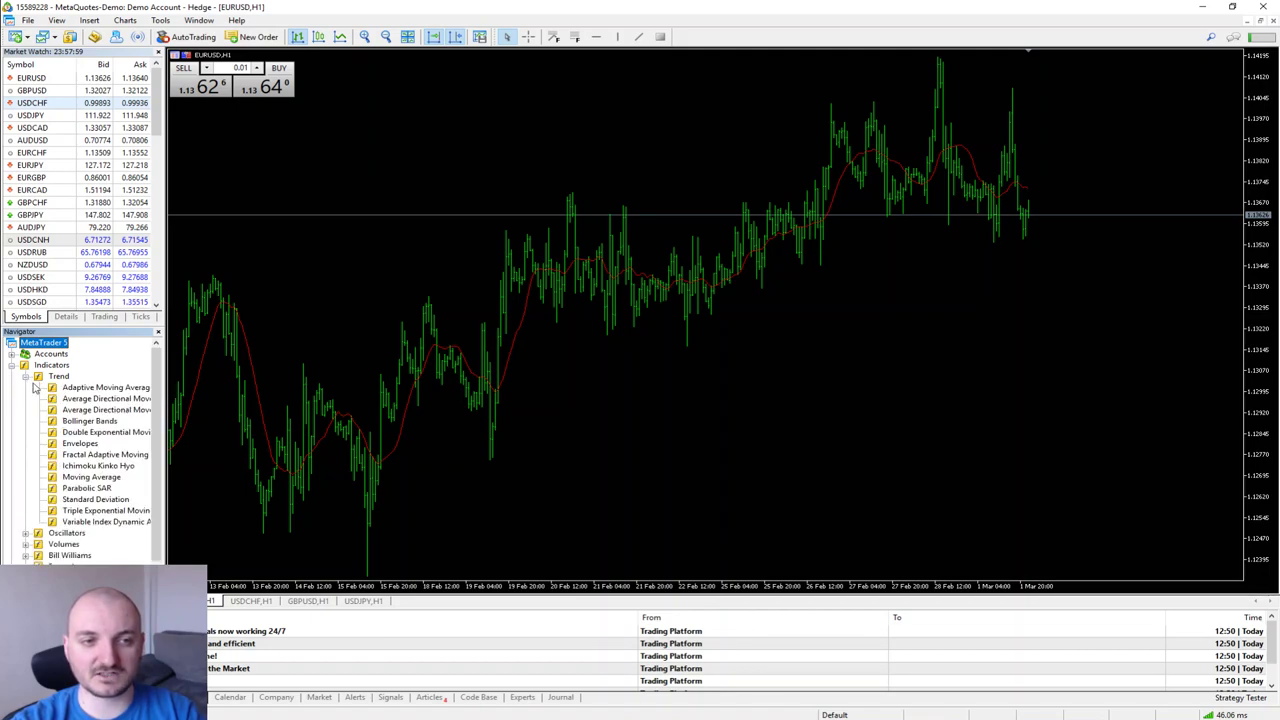
{"action": "double_click", "coordinate": [96, 478]}
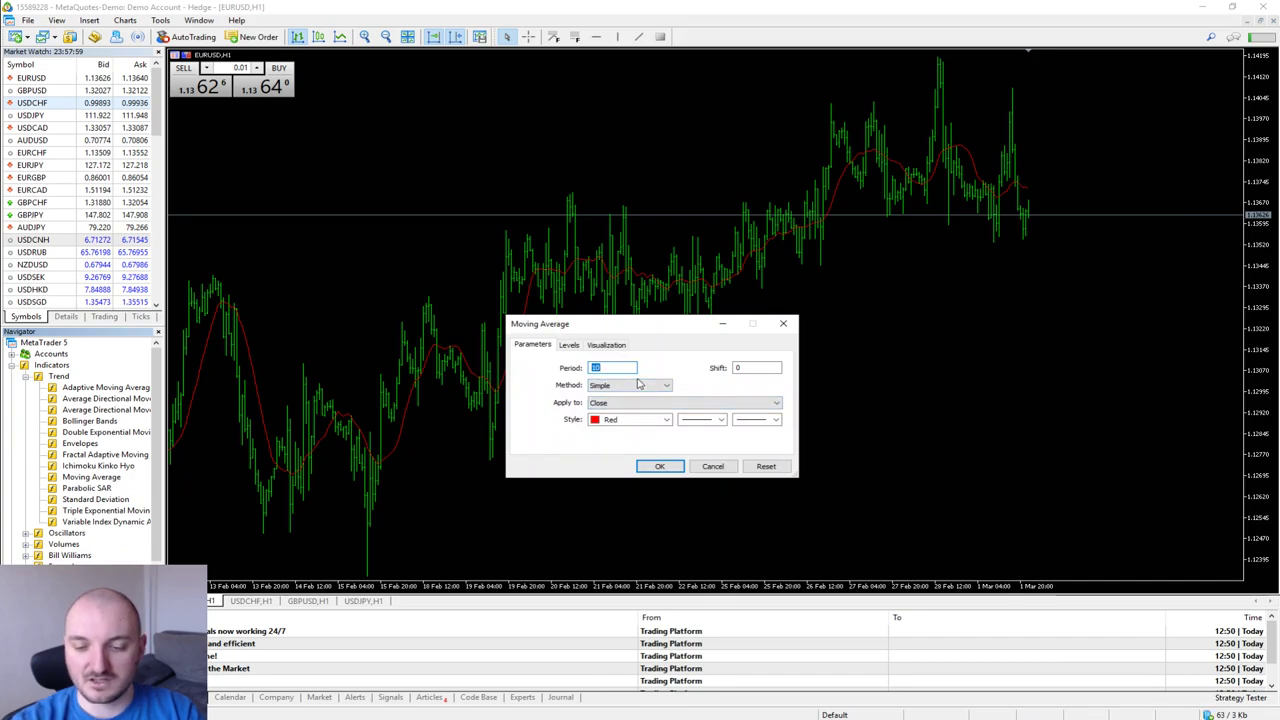
{"action": "type", "text": "200"}
{"action": "left_click", "coordinate": [666, 419]}
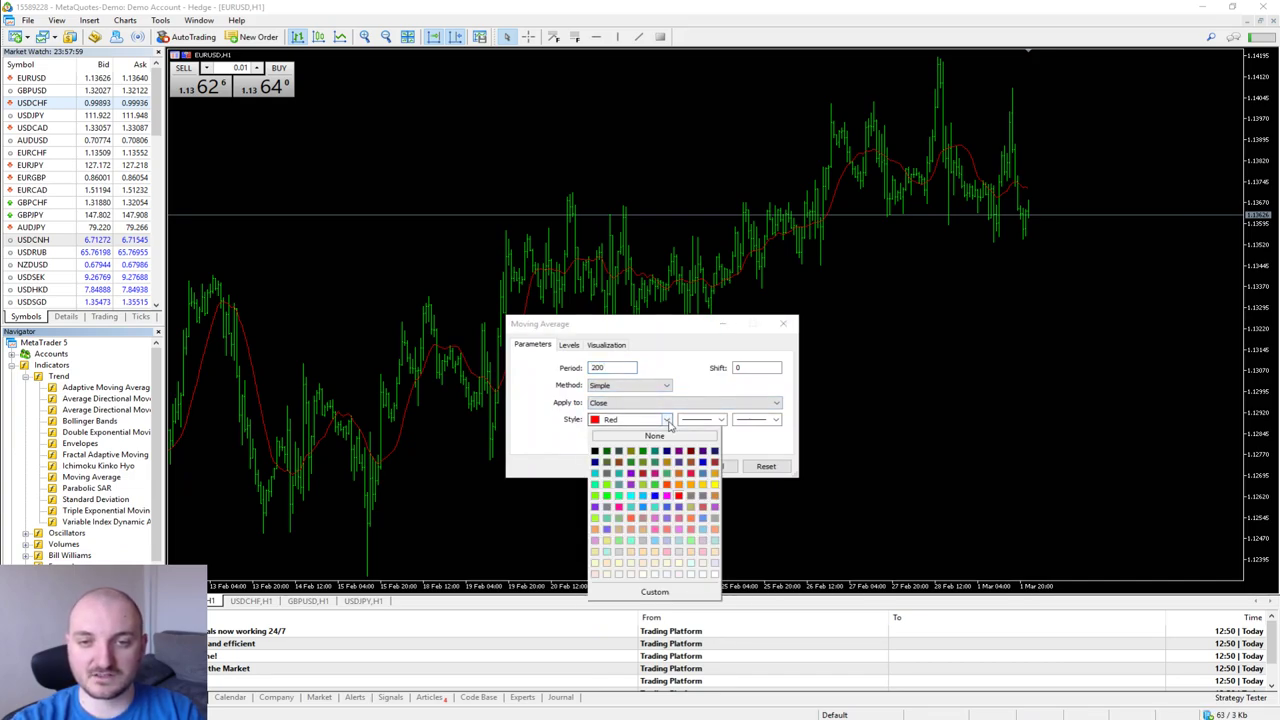
{"action": "left_click", "coordinate": [714, 485]}
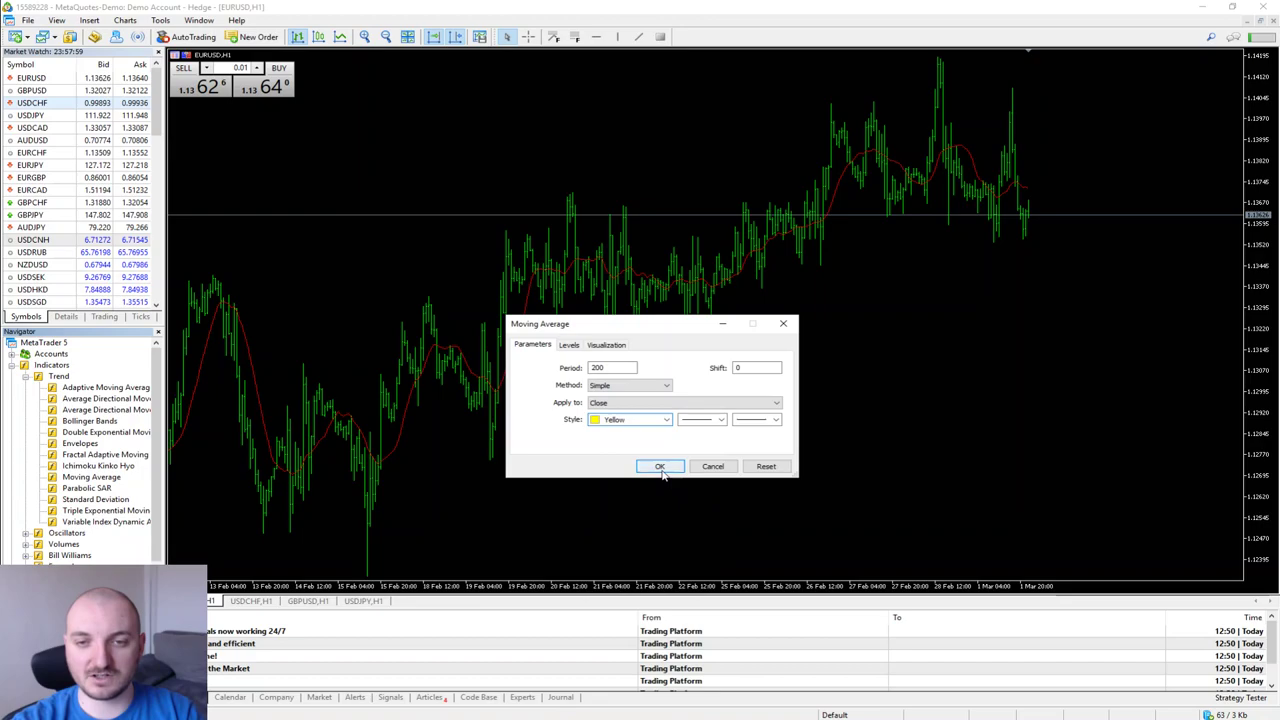
{"action": "left_click", "coordinate": [657, 465]}
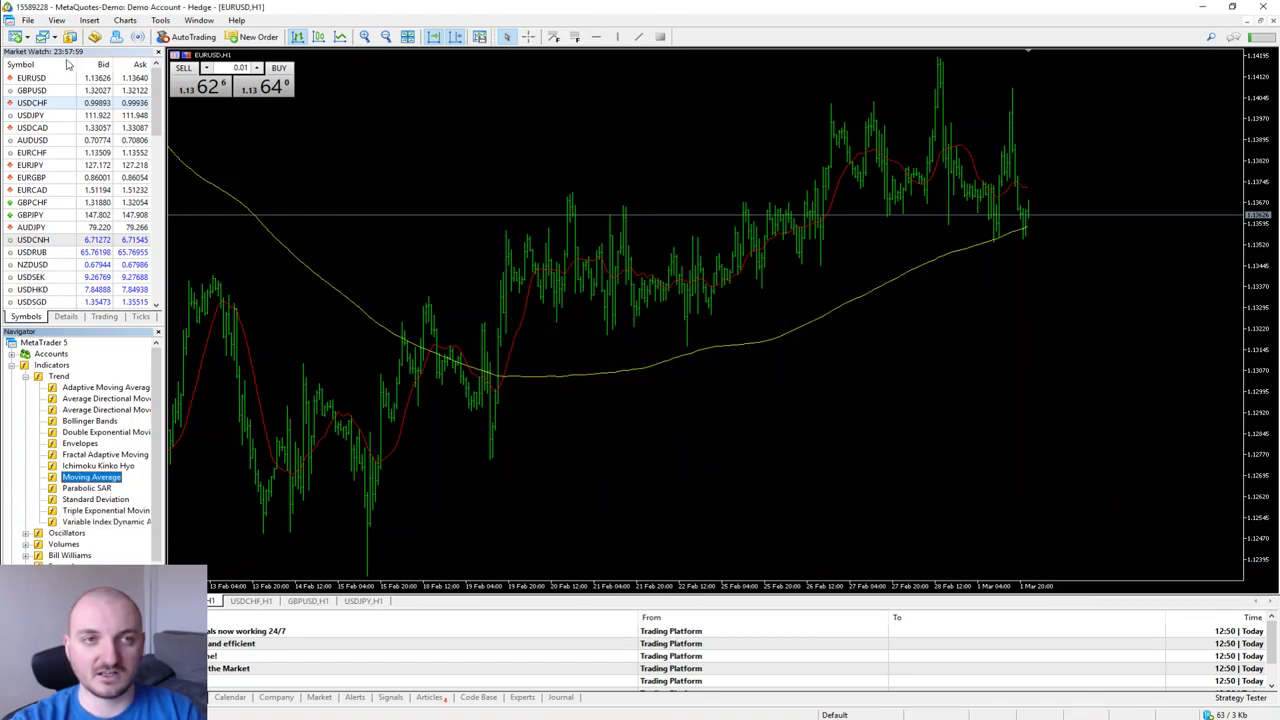
Look at the Insert menu's indicator list, then collapse Indicators and select the Scripts group
{"action": "left_click", "coordinate": [91, 21]}
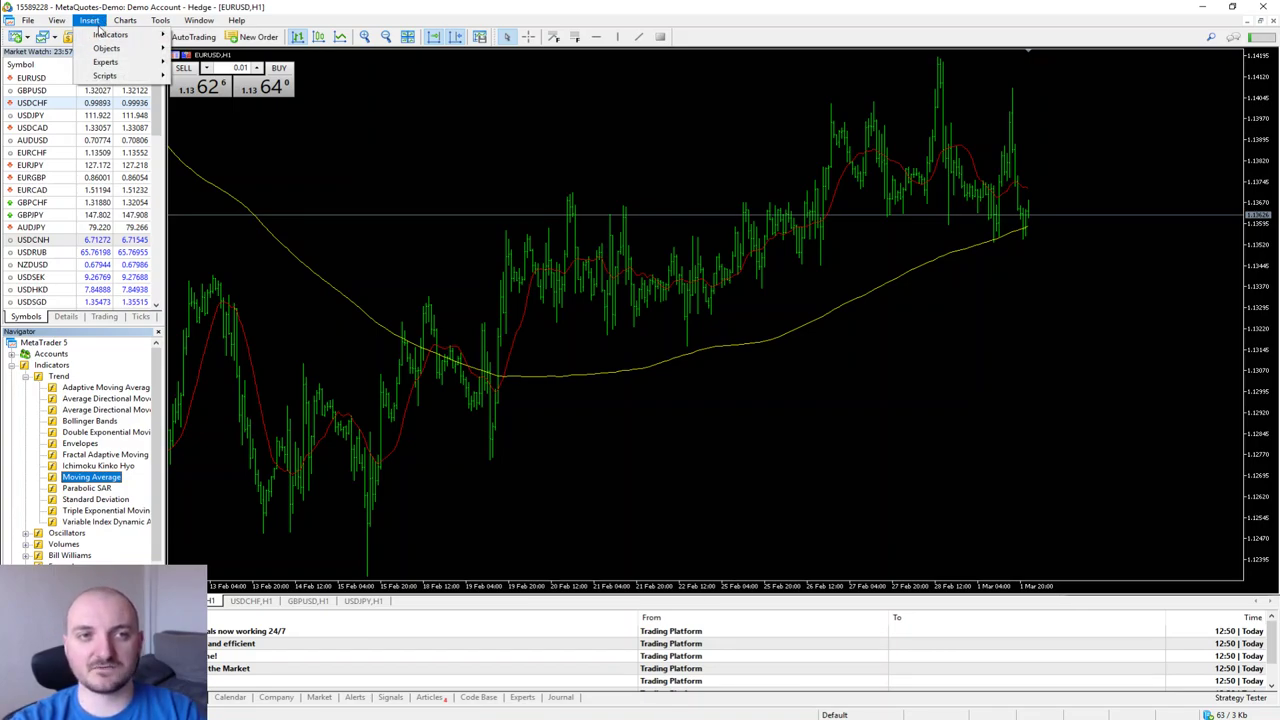
{"action": "mouse_move", "coordinate": [115, 34]}
{"action": "mouse_move", "coordinate": [302, 112]}
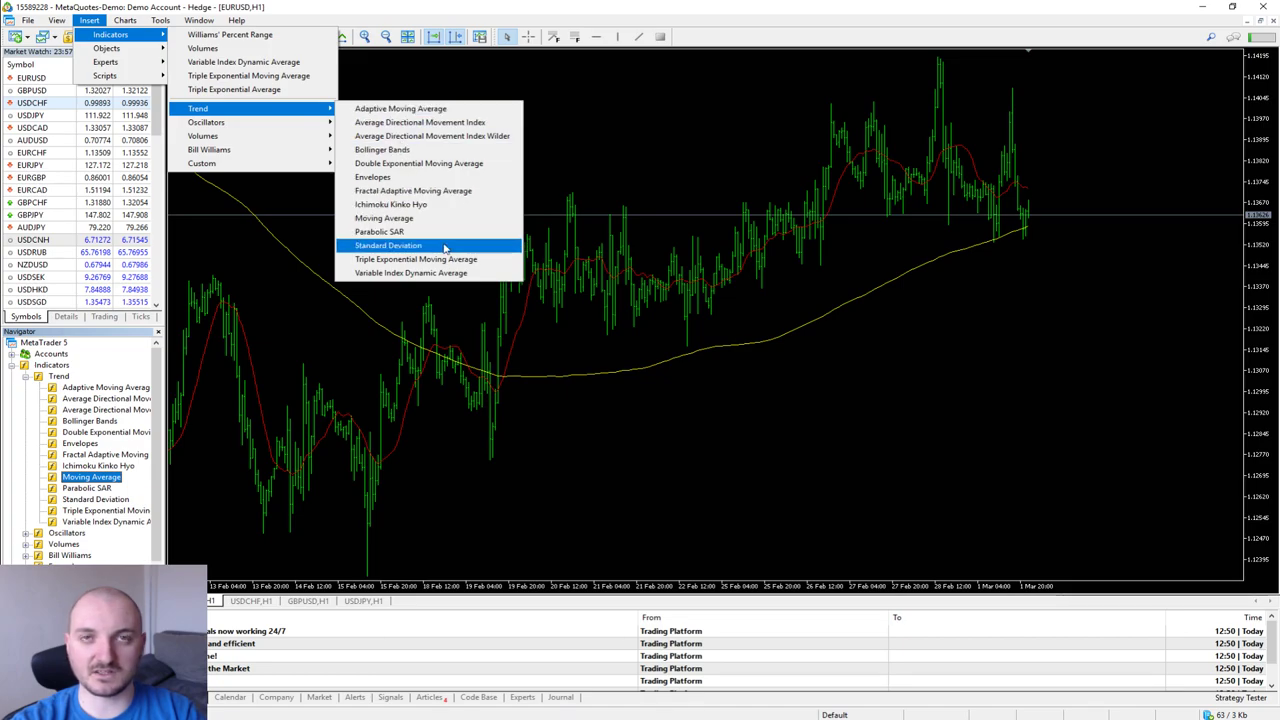
{"action": "left_click", "coordinate": [371, 451]}
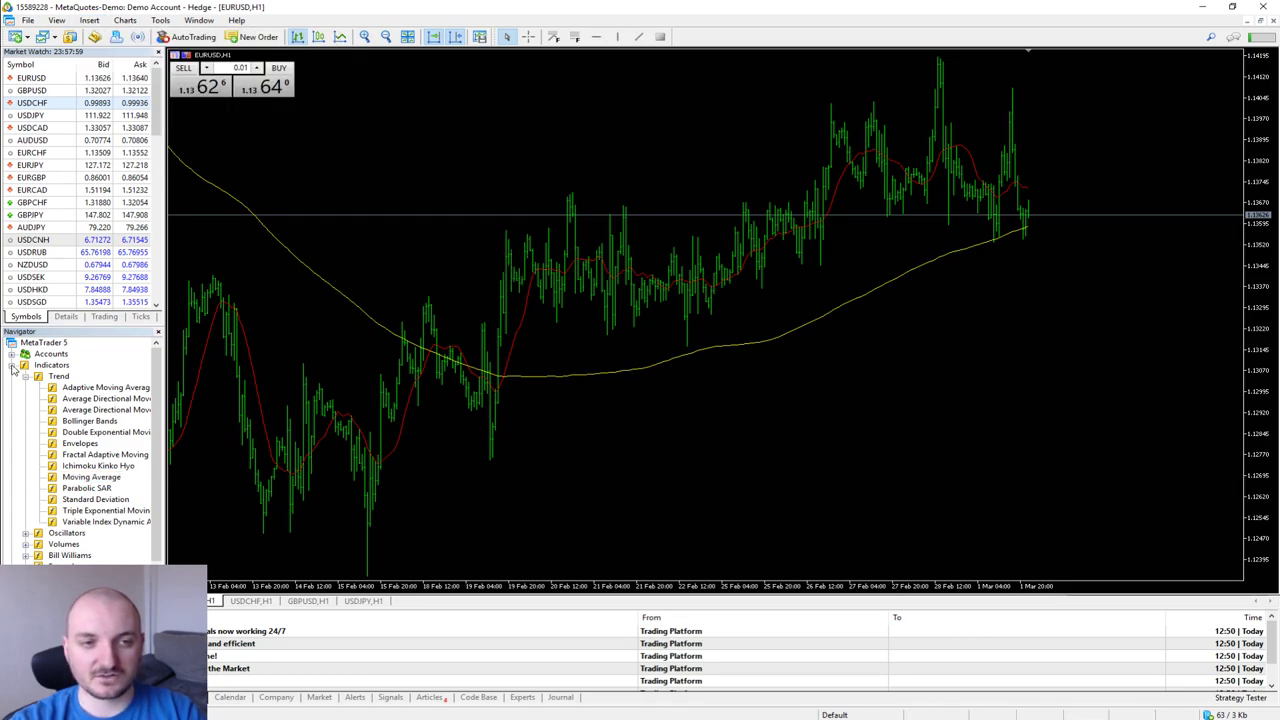
{"action": "left_click", "coordinate": [12, 366]}
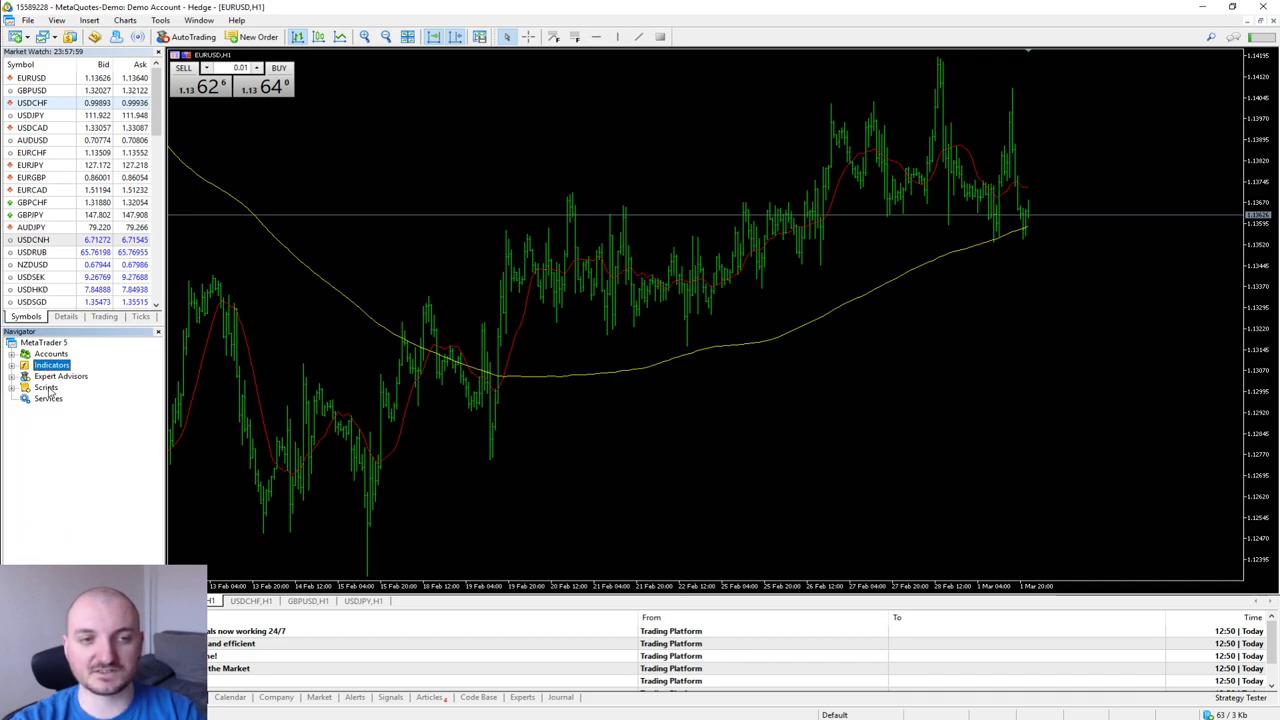
{"action": "left_click", "coordinate": [46, 388]}
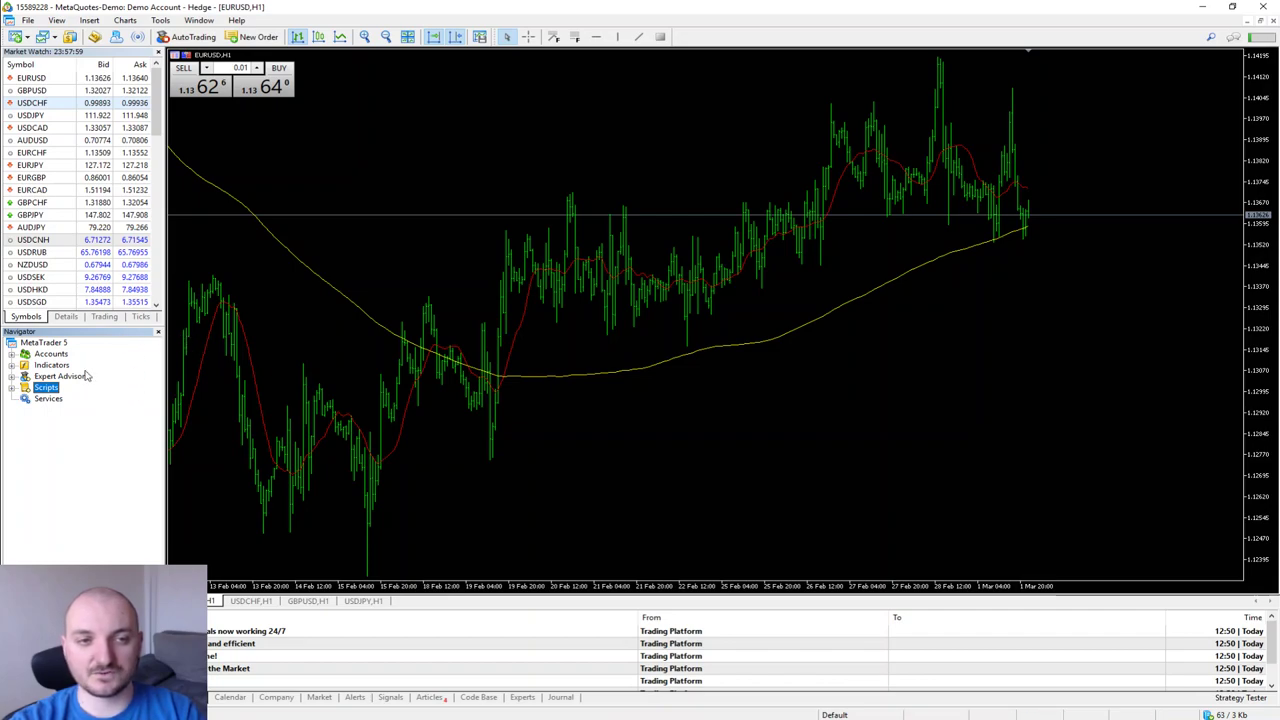
{"action": "left_click", "coordinate": [350, 420]}
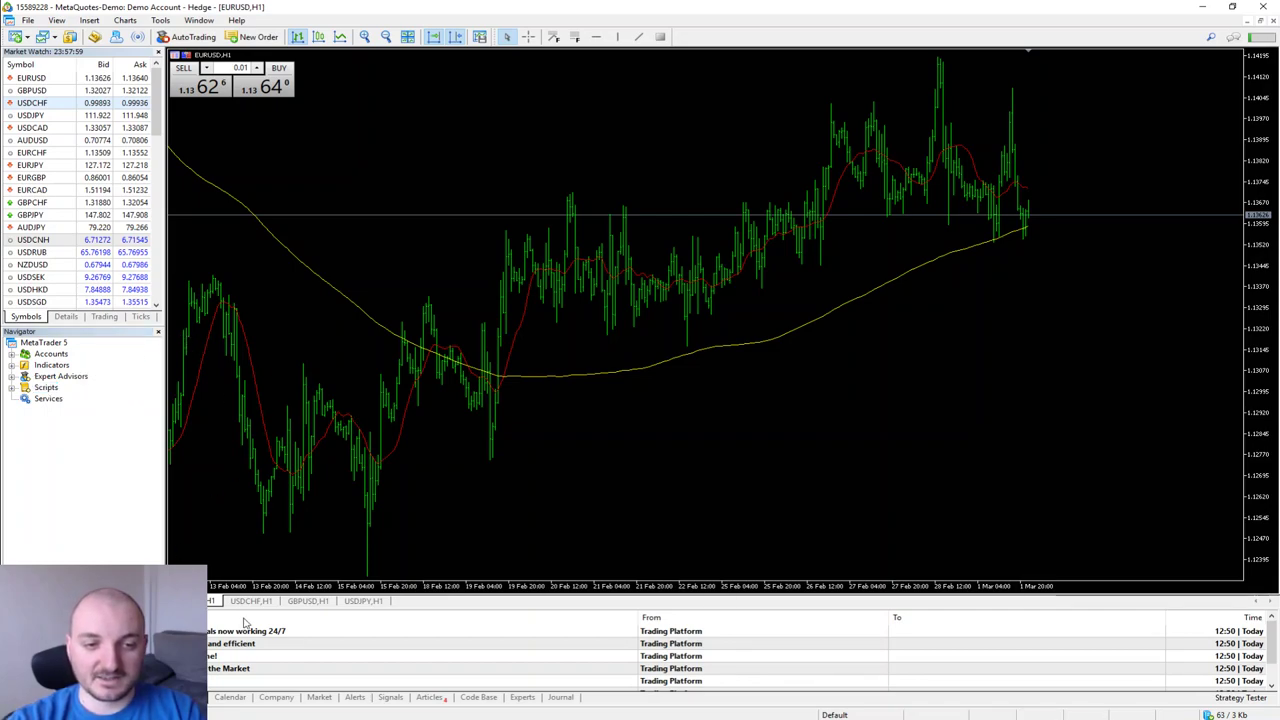
Enlarge the toolbox and step through Trade, Exposure and History, ending on the 10 000.00 deposit
{"action": "left_click_drag", "start_coordinate": [247, 604], "coordinate": [265, 290]}
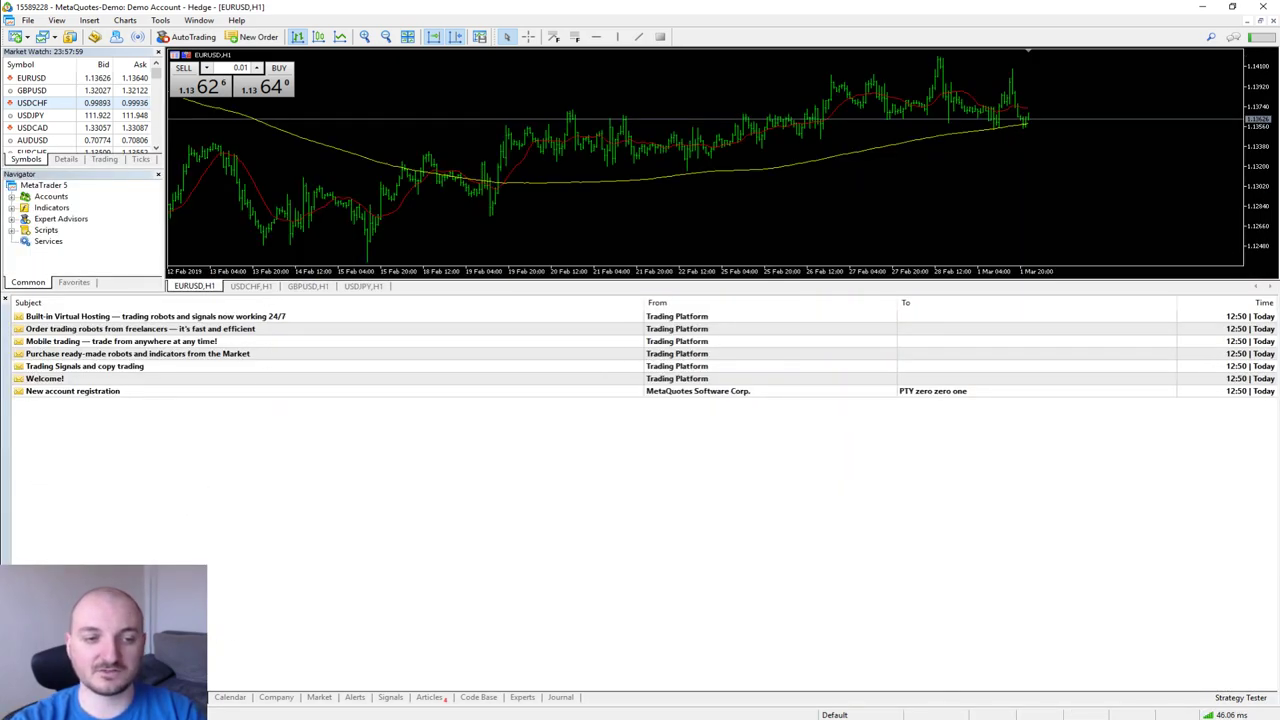
{"action": "left_click", "coordinate": [28, 697]}
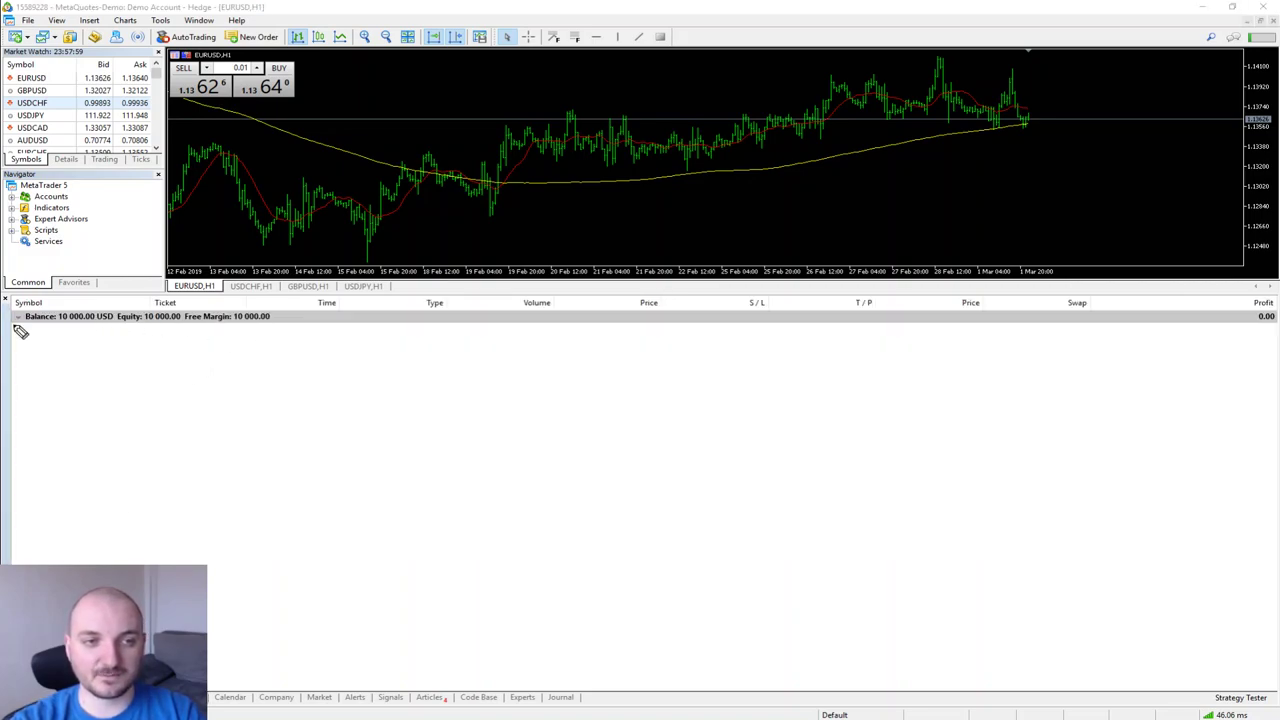
{"action": "left_click_drag", "start_coordinate": [37, 331], "coordinate": [280, 334]}
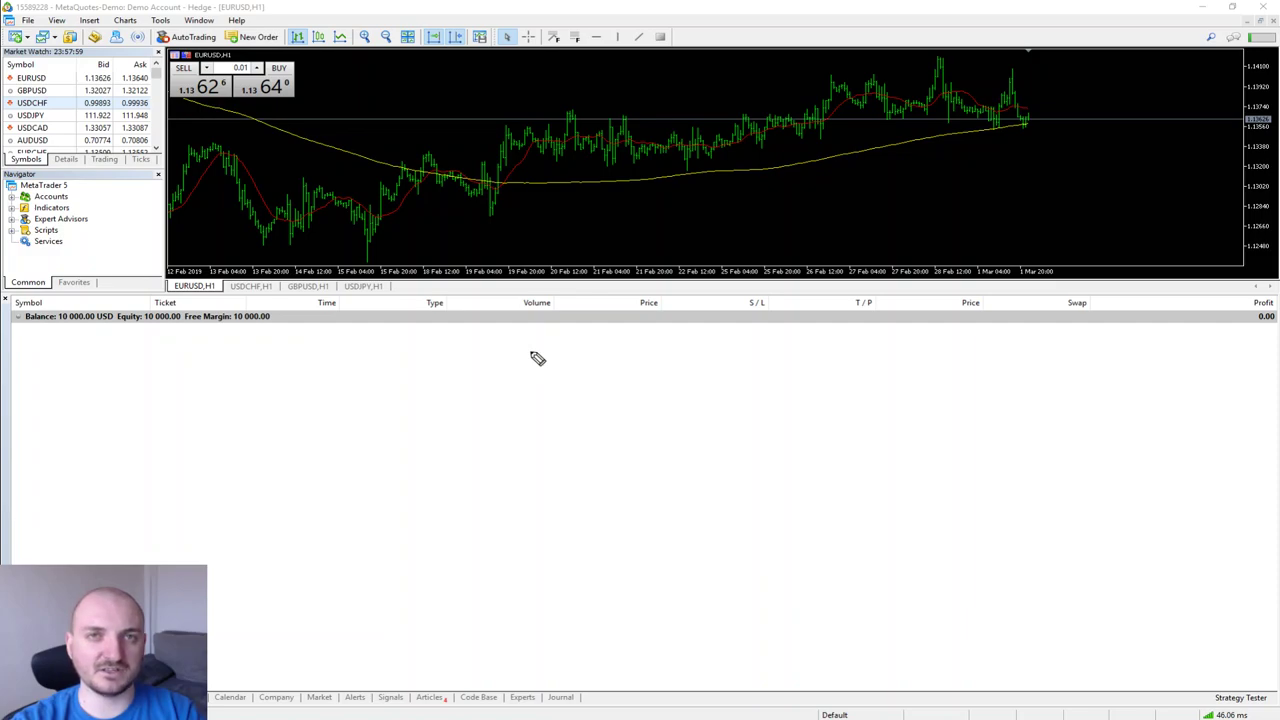
{"action": "mouse_move", "coordinate": [486, 332]}
{"action": "left_mouse_down"}
{"action": "mouse_move", "coordinate": [729, 371]}
{"action": "mouse_move", "coordinate": [465, 322]}
{"action": "left_mouse_up"}
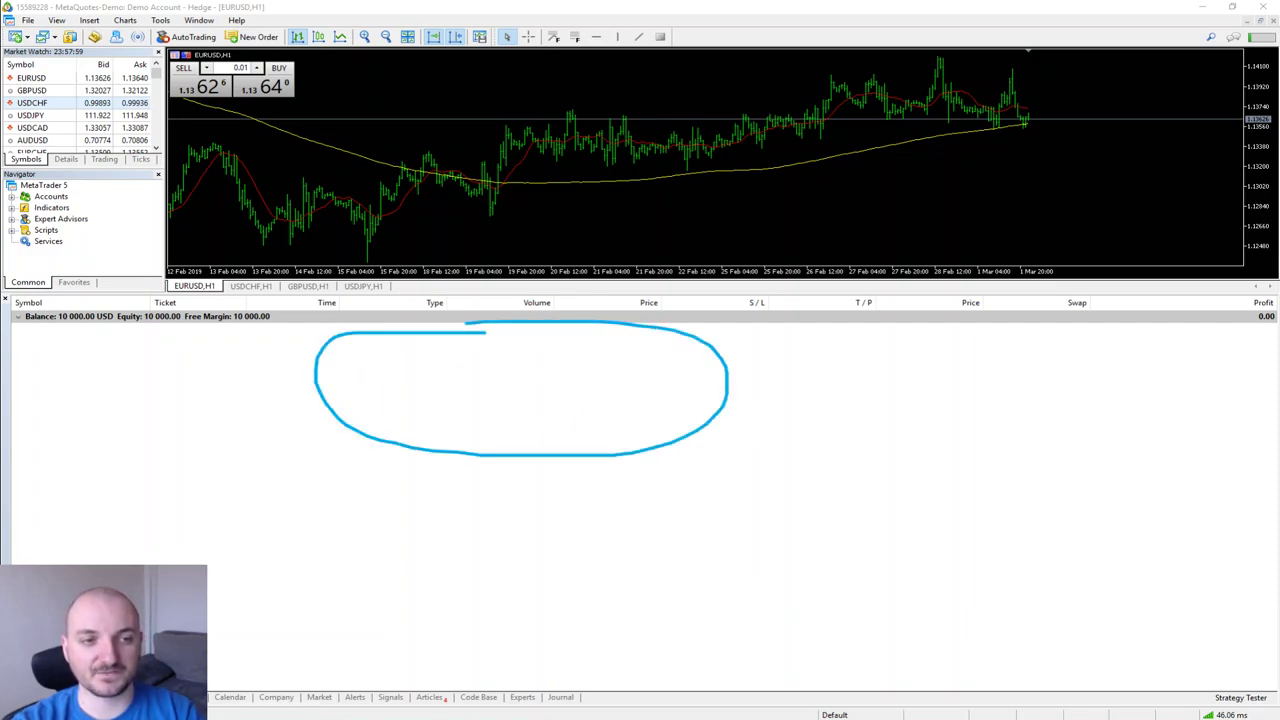
{"action": "key", "text": "Escape"}
{"action": "left_click", "coordinate": [75, 697]}
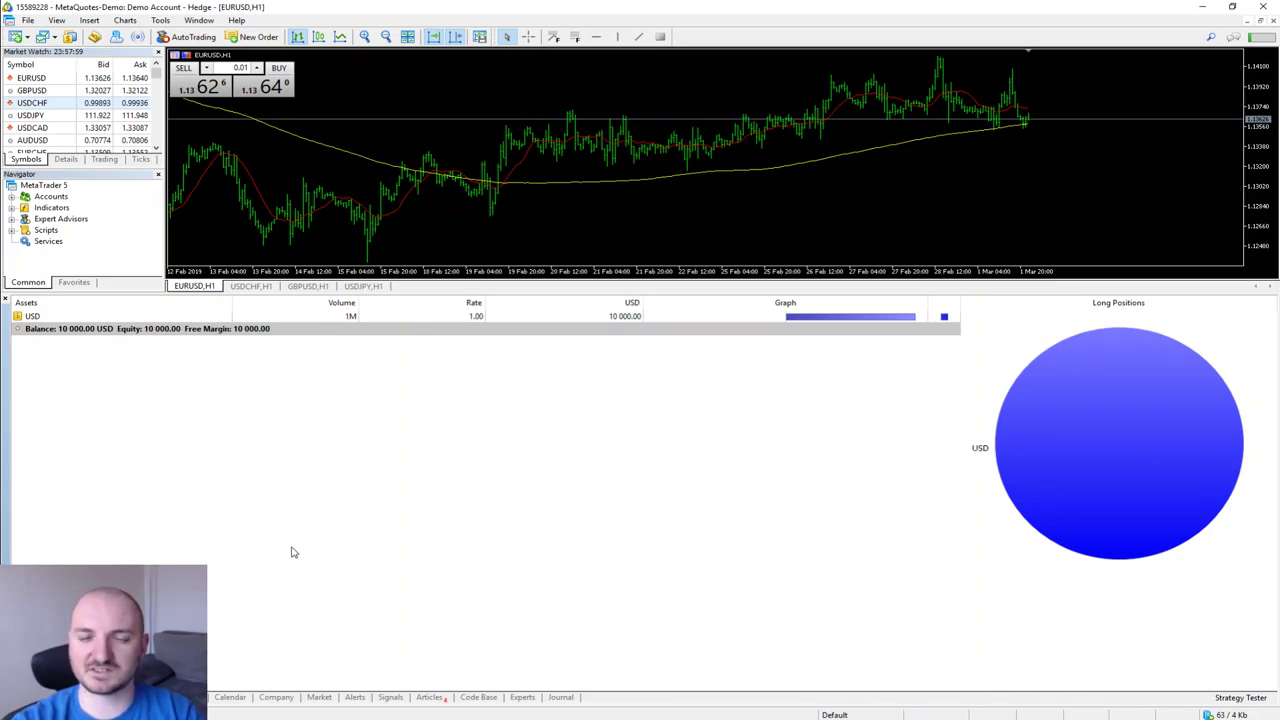
{"action": "left_click", "coordinate": [130, 697]}
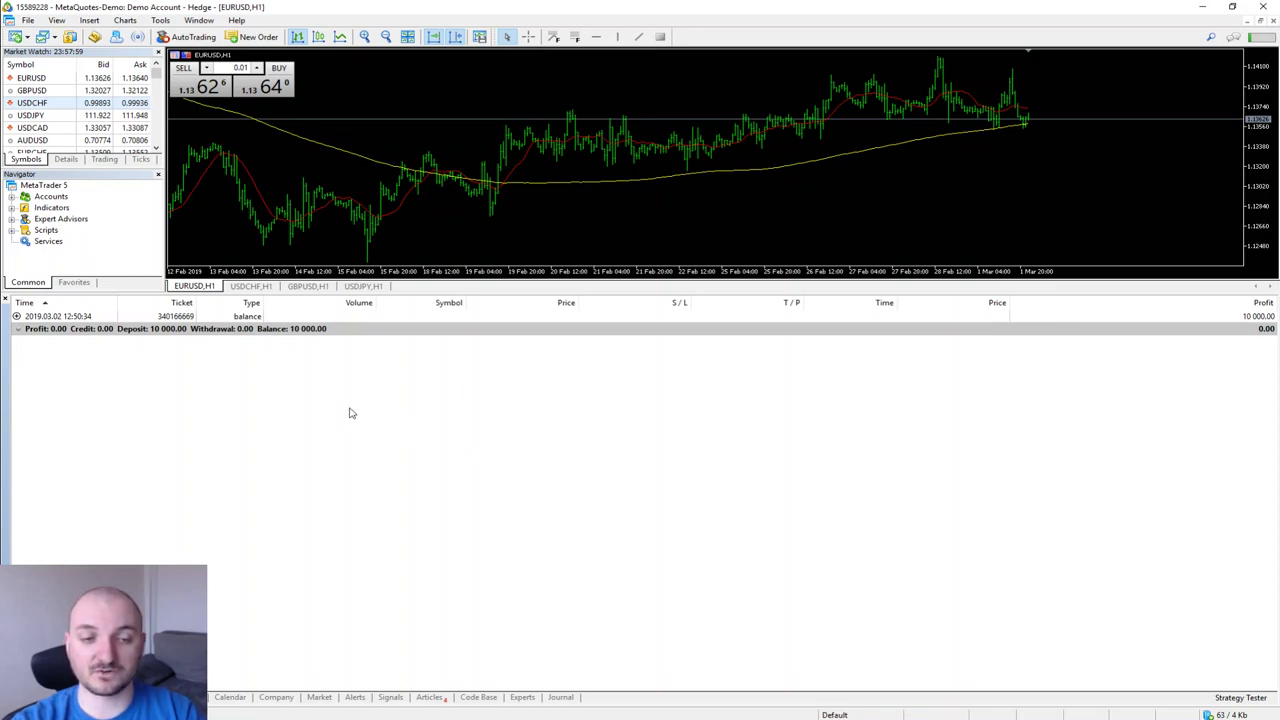
Look through the News, Mailbox and Market tabs, then return to the Trade overview
{"action": "left_click", "coordinate": [140, 697]}
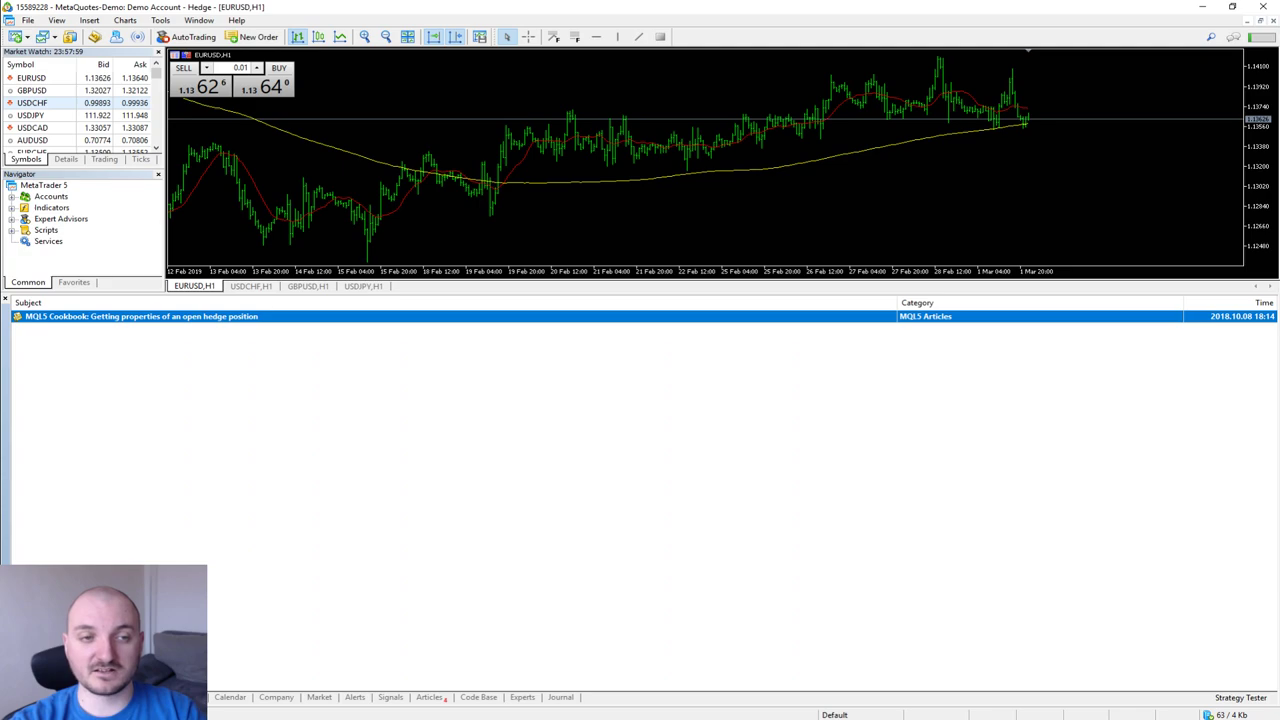
{"action": "left_click", "coordinate": [195, 697]}
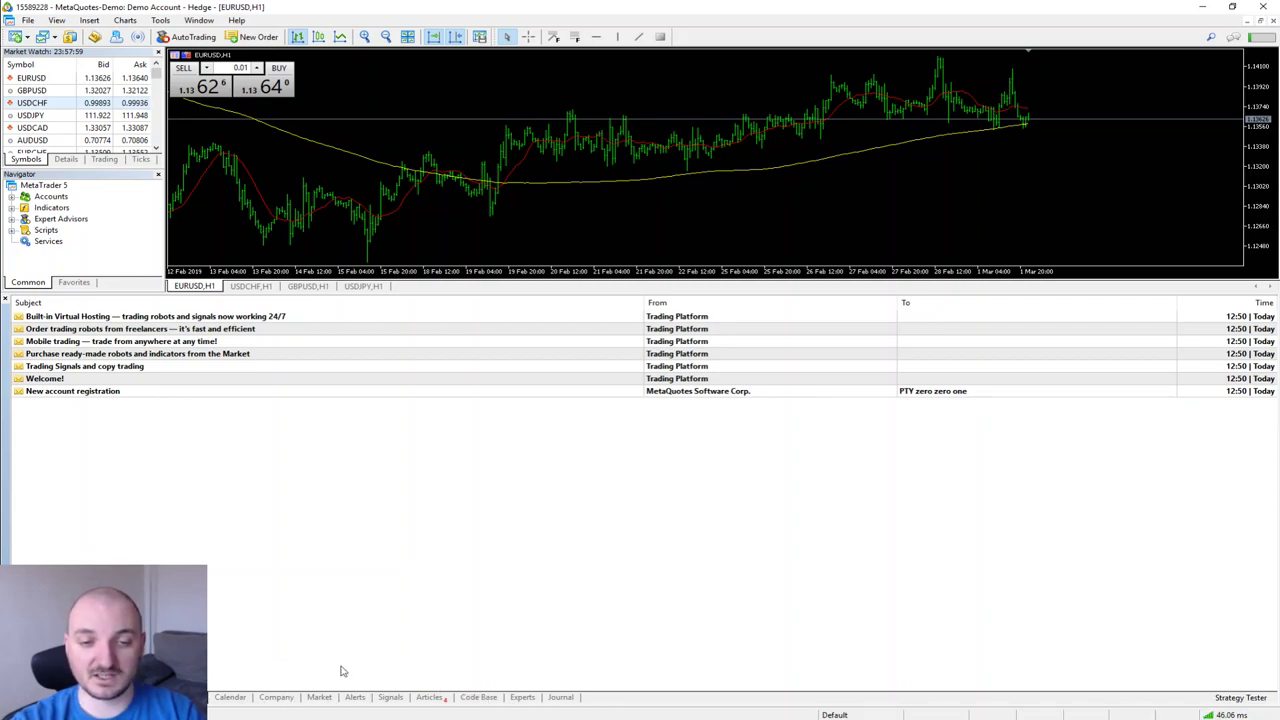
{"action": "left_click", "coordinate": [320, 697]}
{"action": "left_click", "coordinate": [320, 697]}
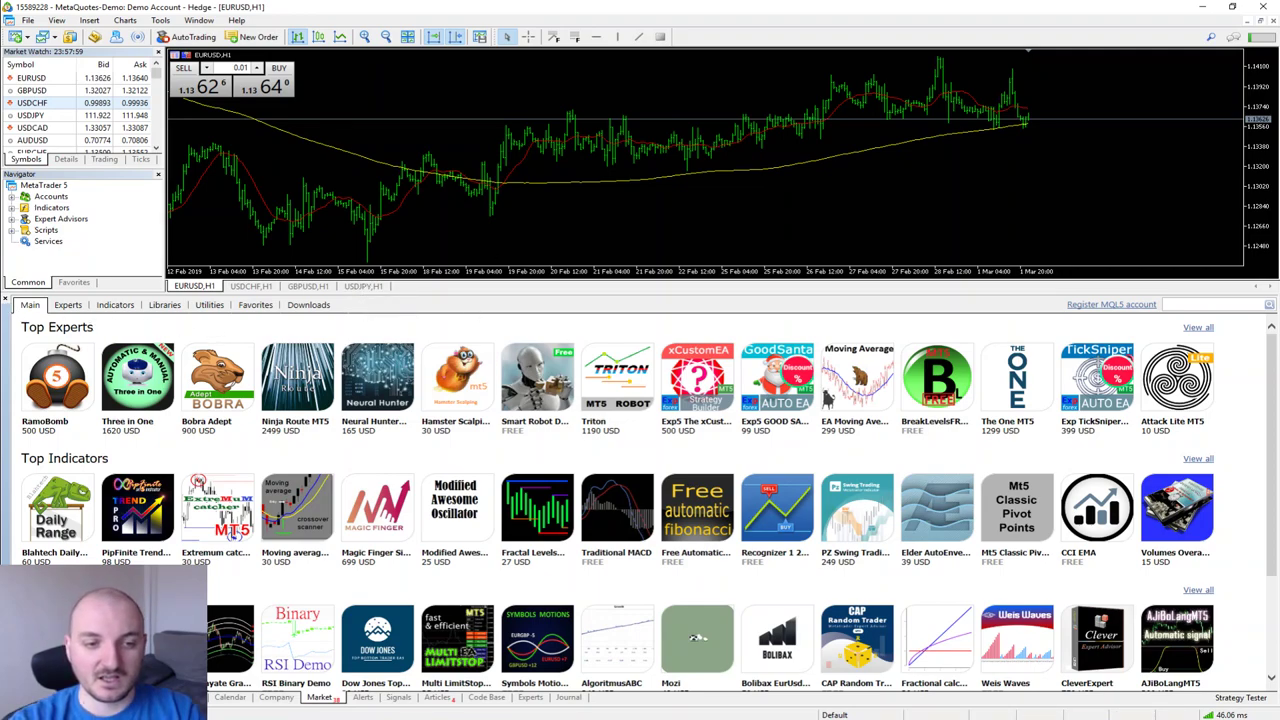
{"action": "left_click", "coordinate": [30, 697]}
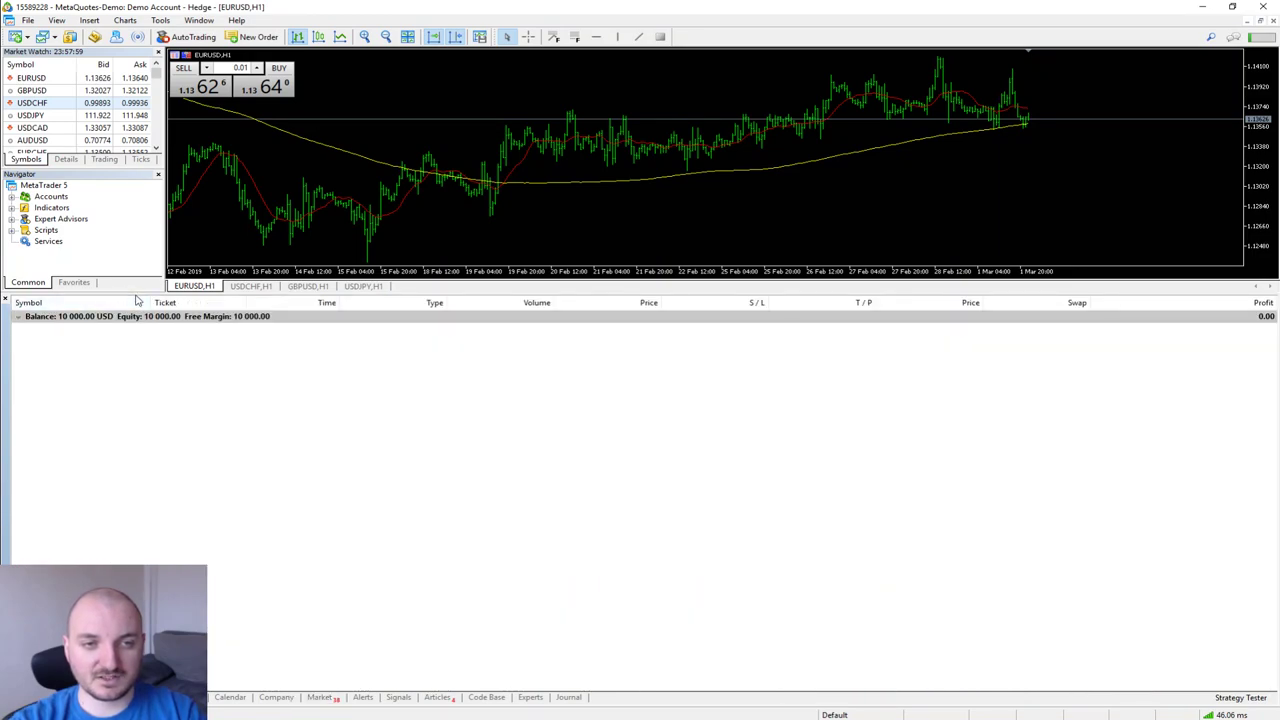
Shrink the toolbox to heighten the chart and enable the Timeframes toolbar (M1 to MN)
{"action": "left_click_drag", "start_coordinate": [136, 295], "coordinate": [135, 562]}
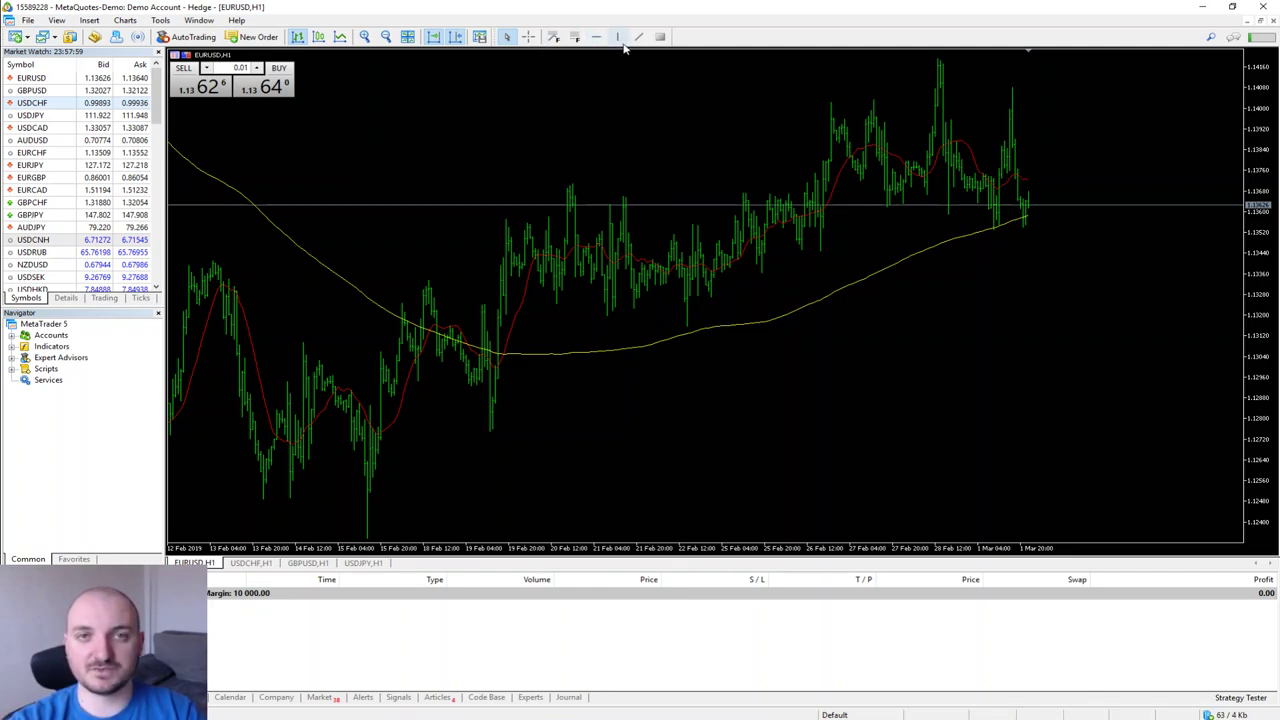
{"action": "right_click", "coordinate": [336, 42]}
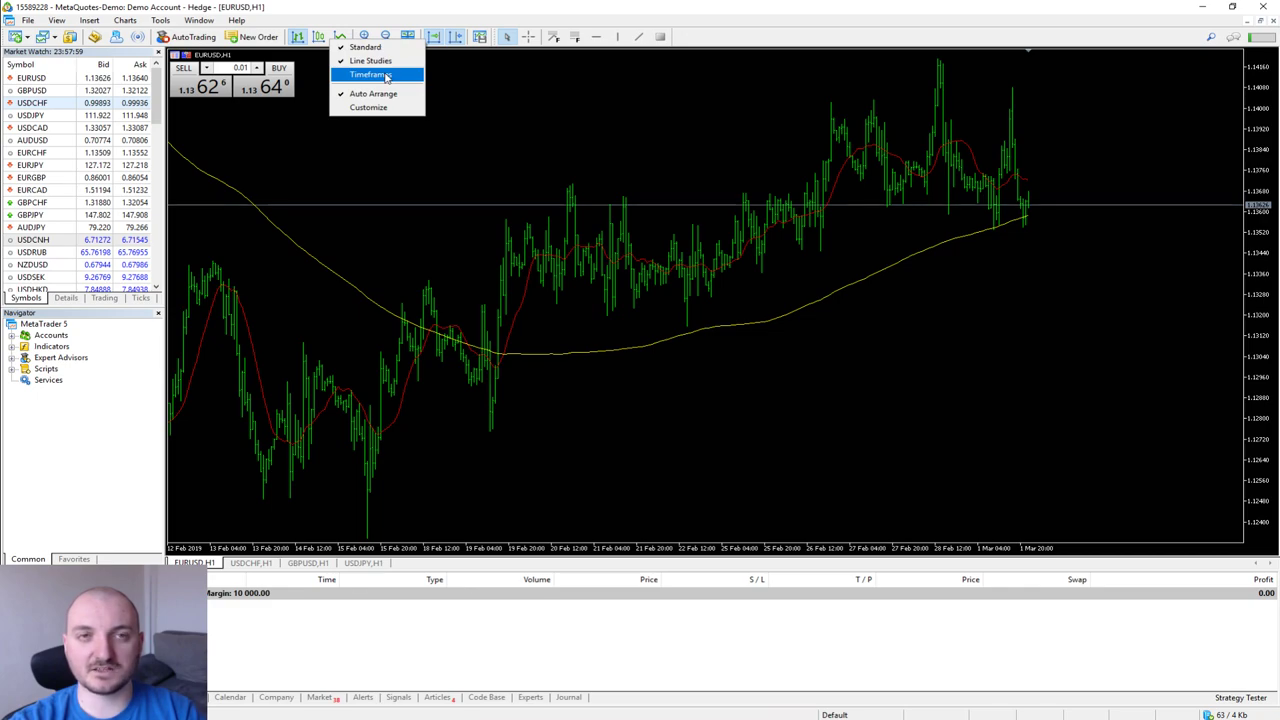
{"action": "left_click", "coordinate": [386, 77]}
{"action": "right_click", "coordinate": [254, 37]}
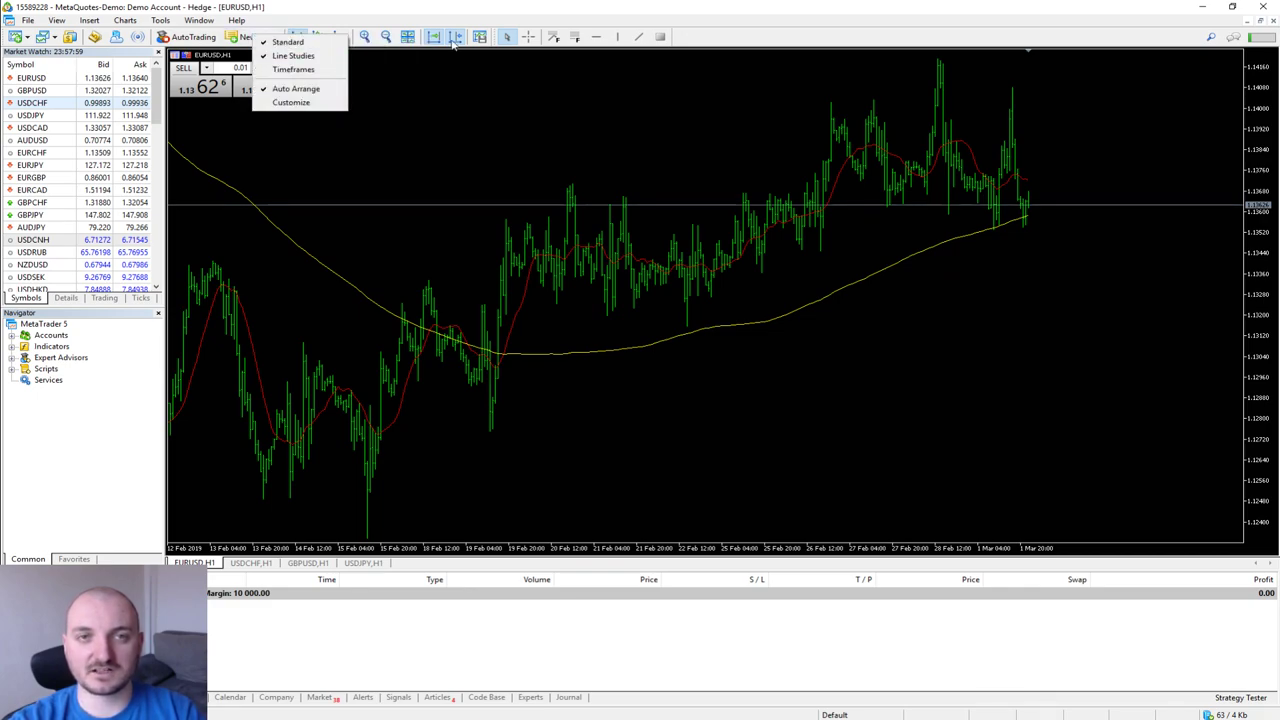
{"action": "left_click", "coordinate": [319, 72]}
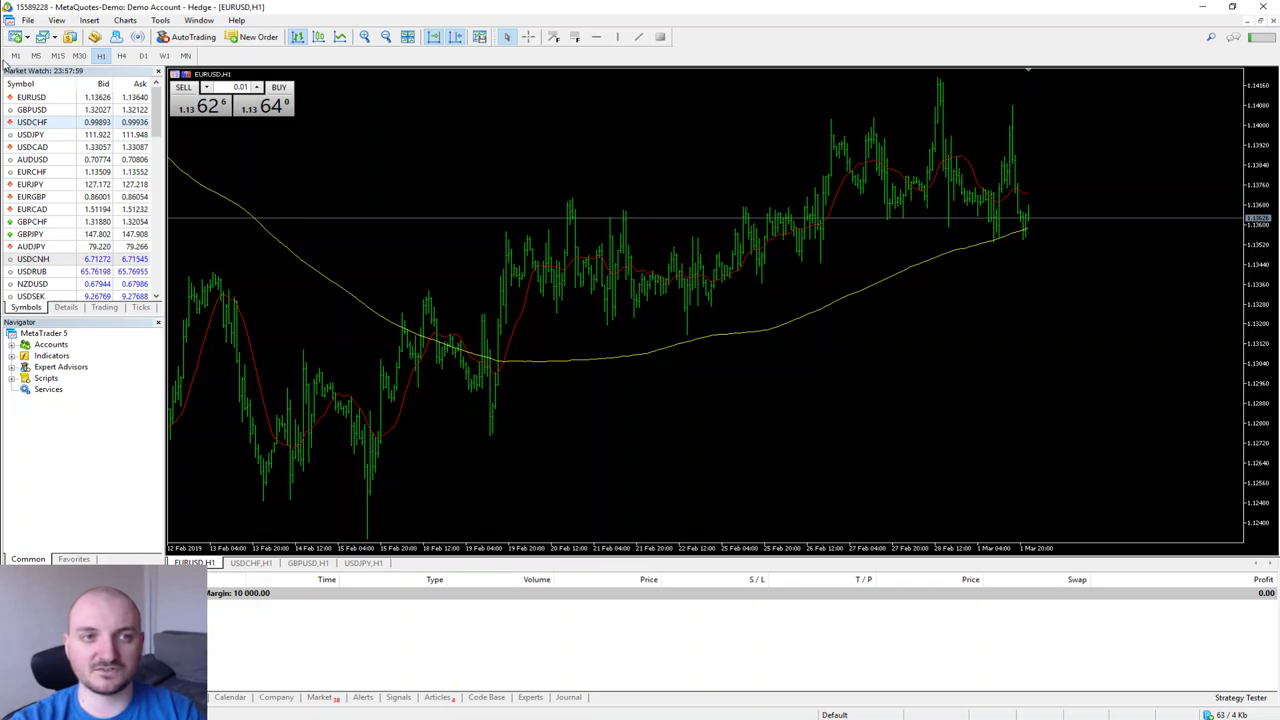
Dock the Timeframes toolbar into the top toolbar row
{"action": "left_click_drag", "start_coordinate": [12, 56], "coordinate": [676, 40]}
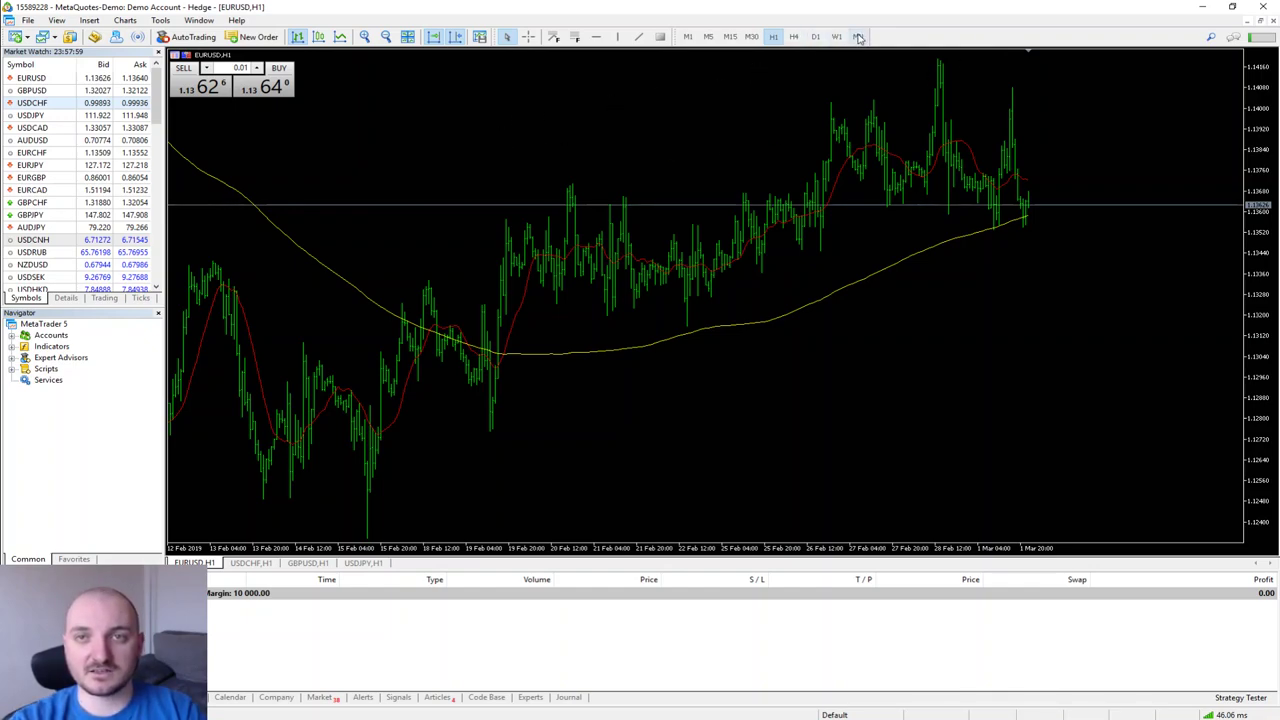
{"action": "right_click", "coordinate": [733, 36]}
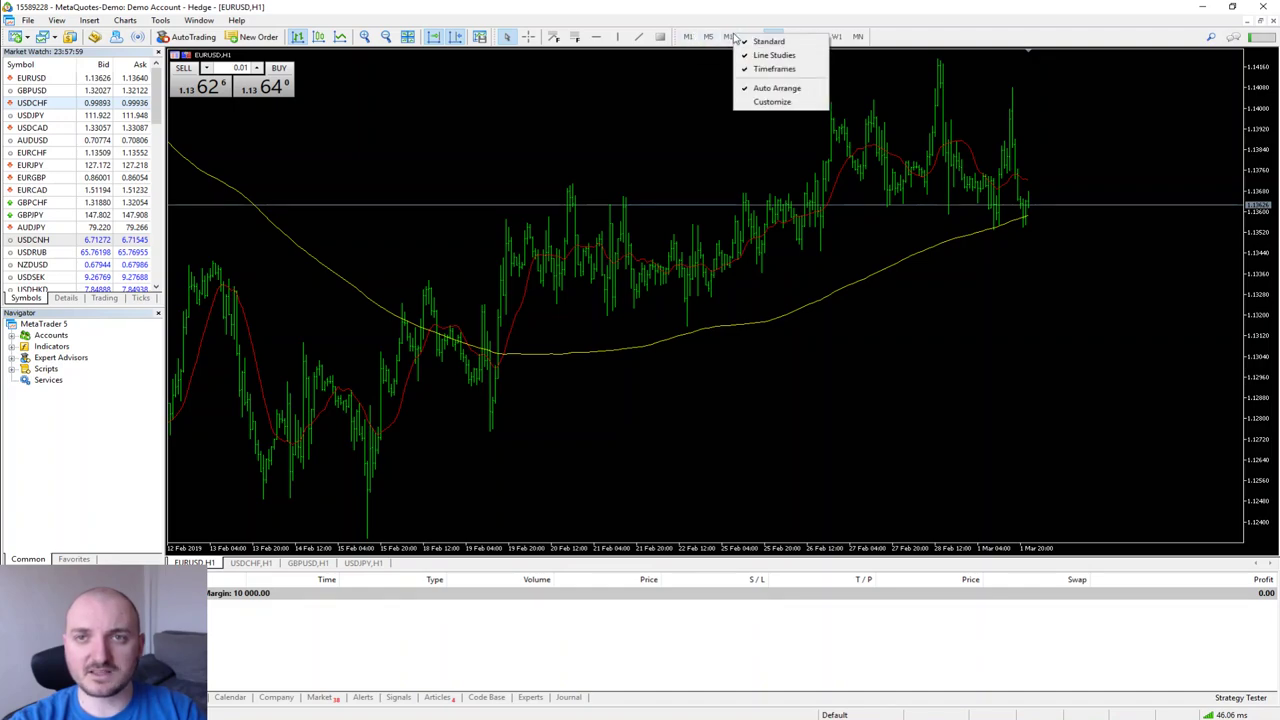
{"action": "left_click", "coordinate": [688, 36]}
Click through every timeframe from M1 to MN, ending with the chart on M30
{"action": "left_click", "coordinate": [688, 36]}
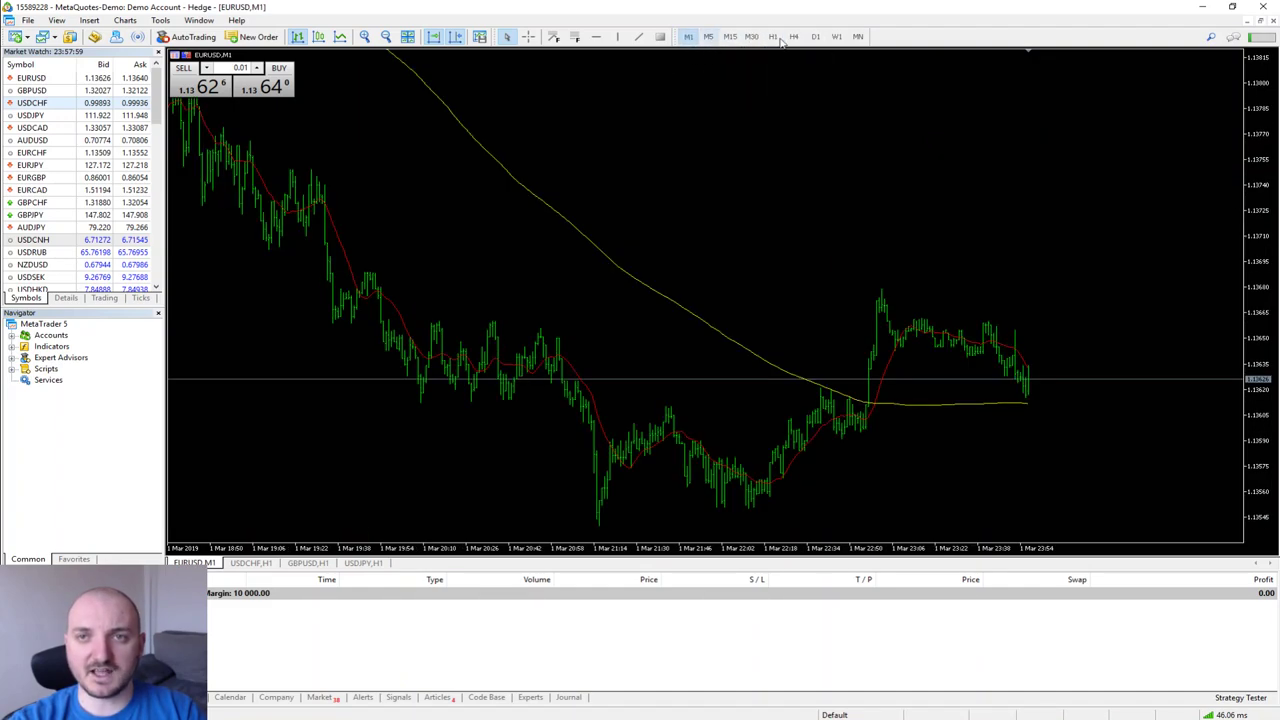
{"action": "left_click", "coordinate": [708, 36]}
{"action": "left_click", "coordinate": [730, 36]}
{"action": "left_click", "coordinate": [751, 36]}
{"action": "left_click", "coordinate": [772, 36]}
{"action": "left_click", "coordinate": [794, 36]}
{"action": "left_click", "coordinate": [815, 36]}
{"action": "left_click", "coordinate": [836, 36]}
{"action": "left_click", "coordinate": [857, 36]}
{"action": "left_click", "coordinate": [751, 36]}
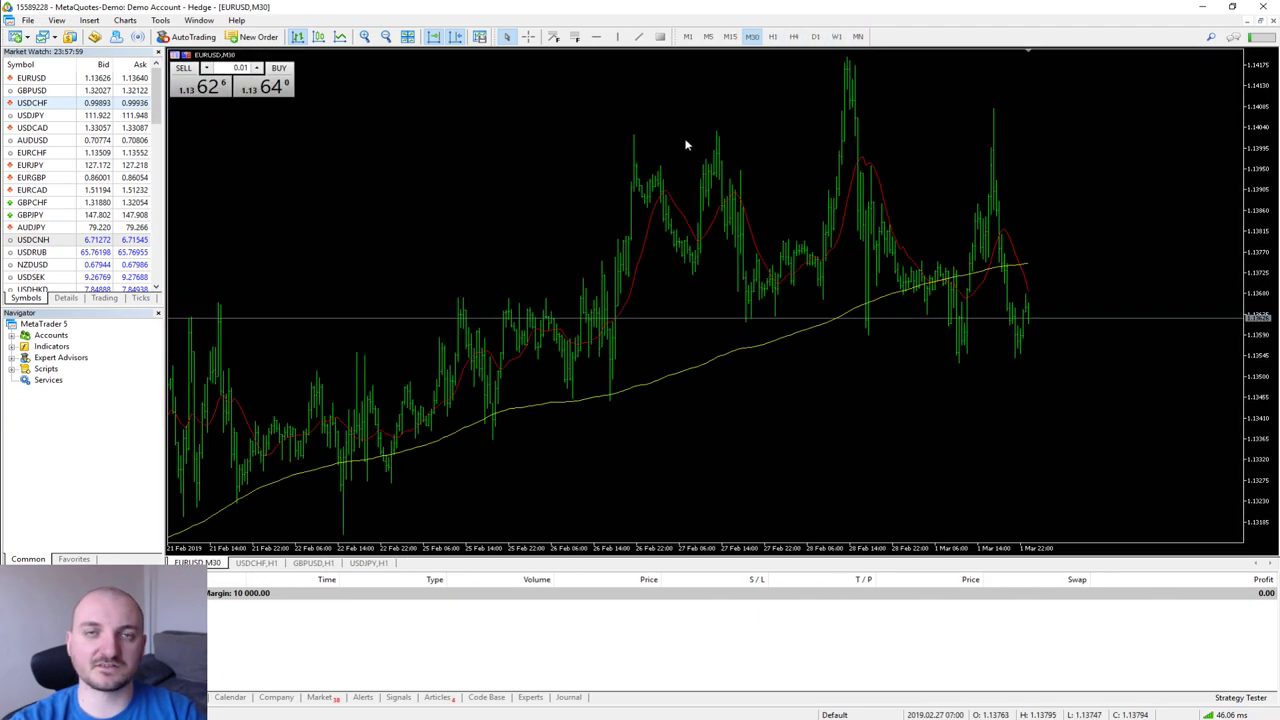